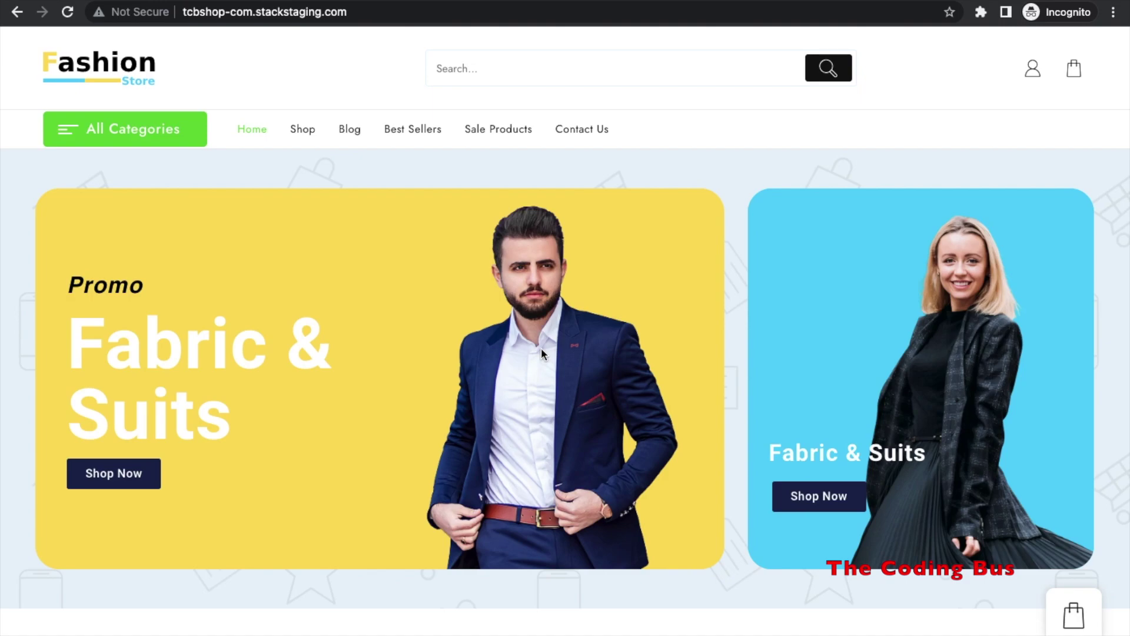
Add the Lacus Laoreet heels from Fashion Accessories to the cart and proceed to checkout.
scroll(541, 349, "down", 10)
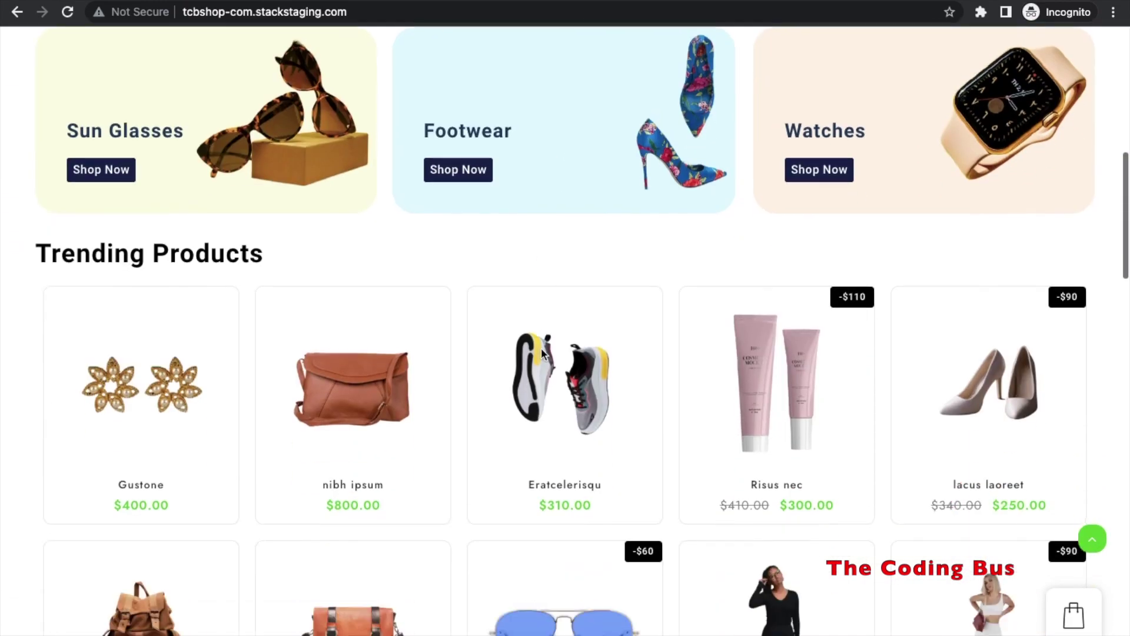
scroll(541, 347, "down", 12)
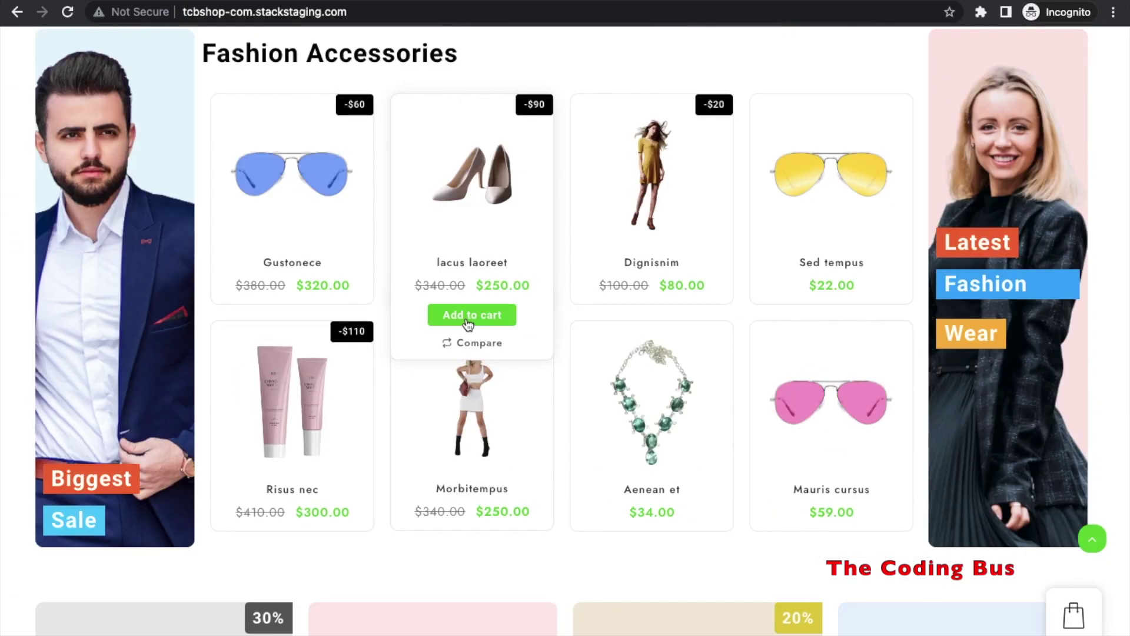
left_click(468, 317)
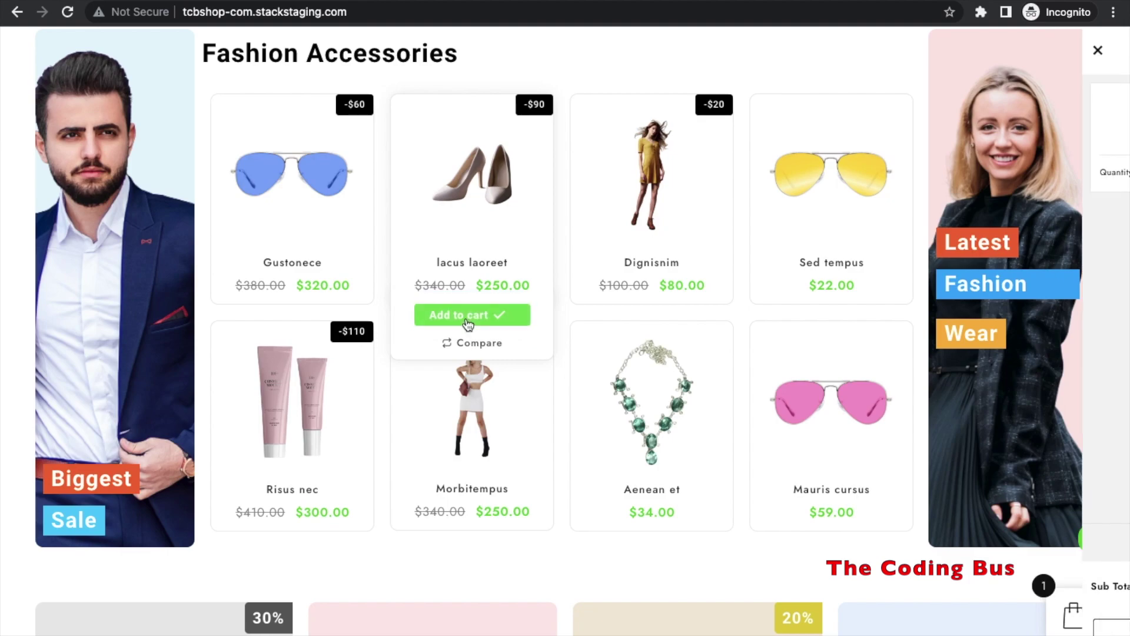
left_click(1065, 626)
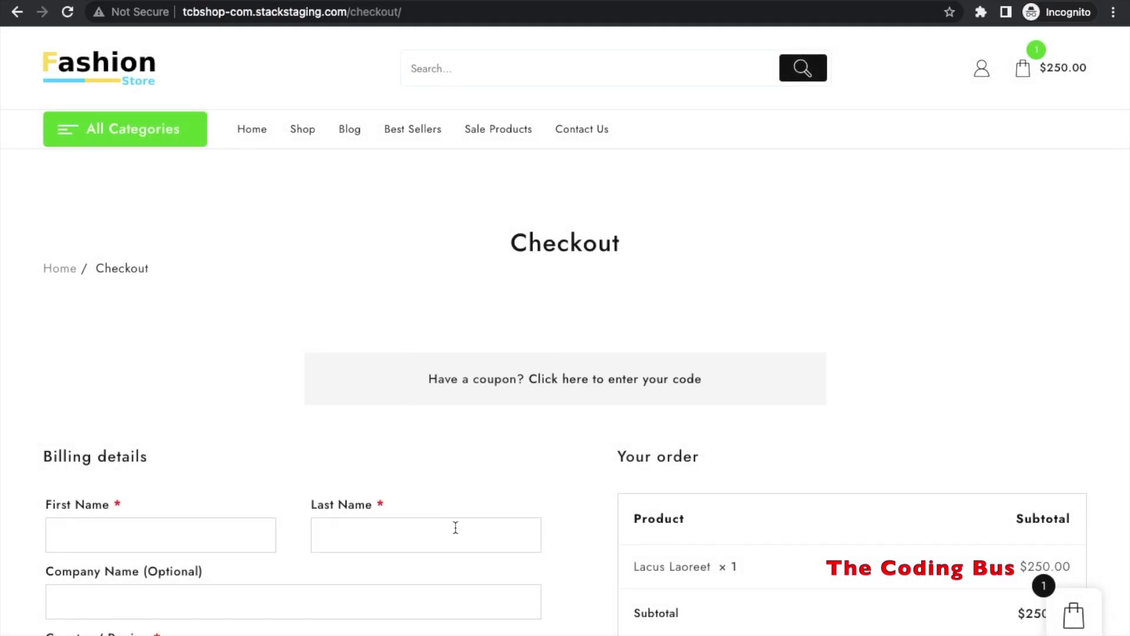
Place the $250.00 order with cash on delivery, then switch to the store window.
scroll(454, 525, "down", 4)
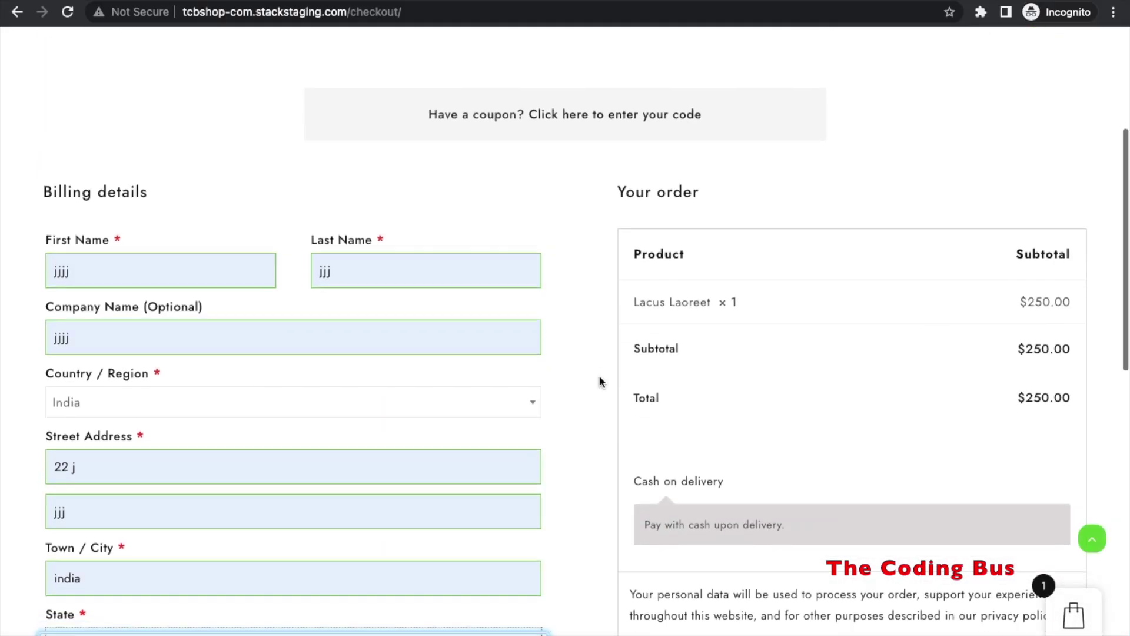
scroll(599, 375, "down", 4)
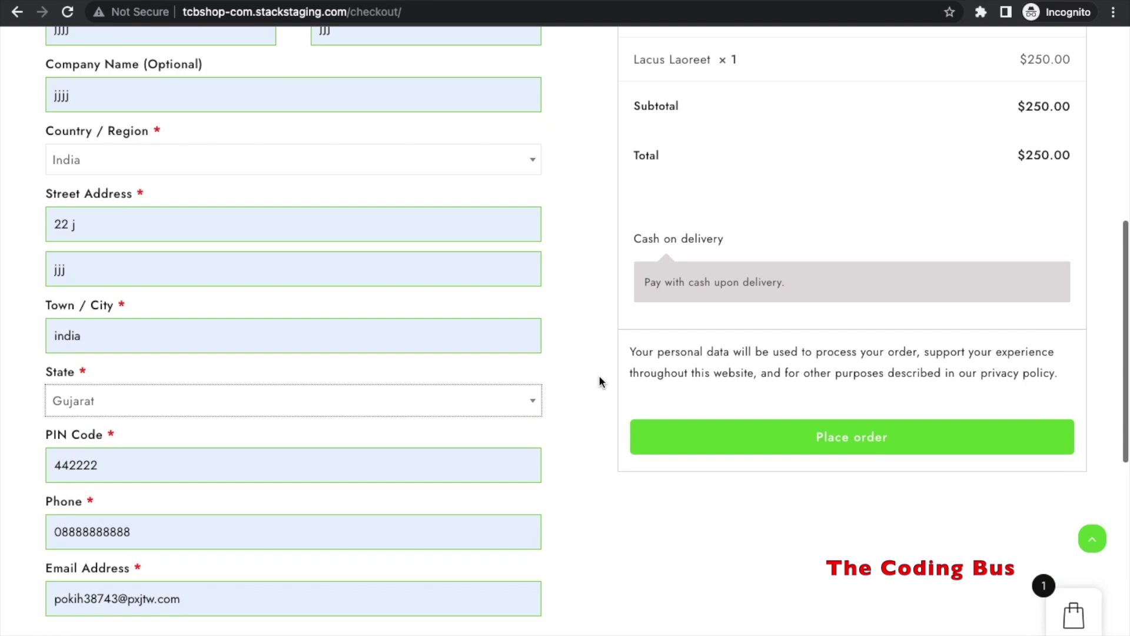
left_click(819, 434)
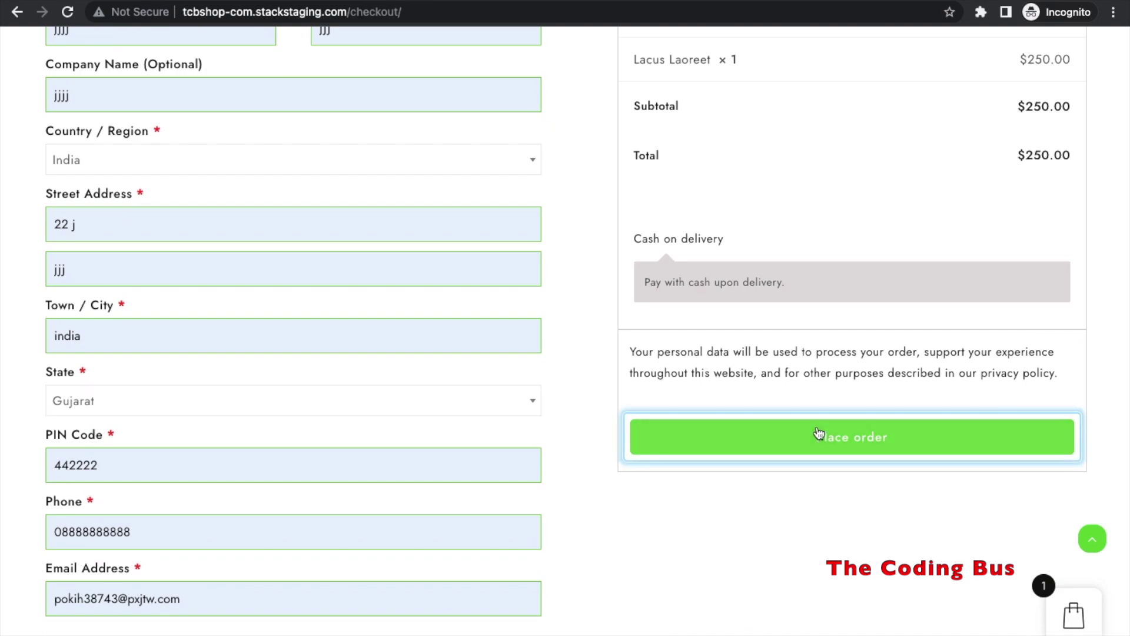
scroll(577, 405, "down", 3)
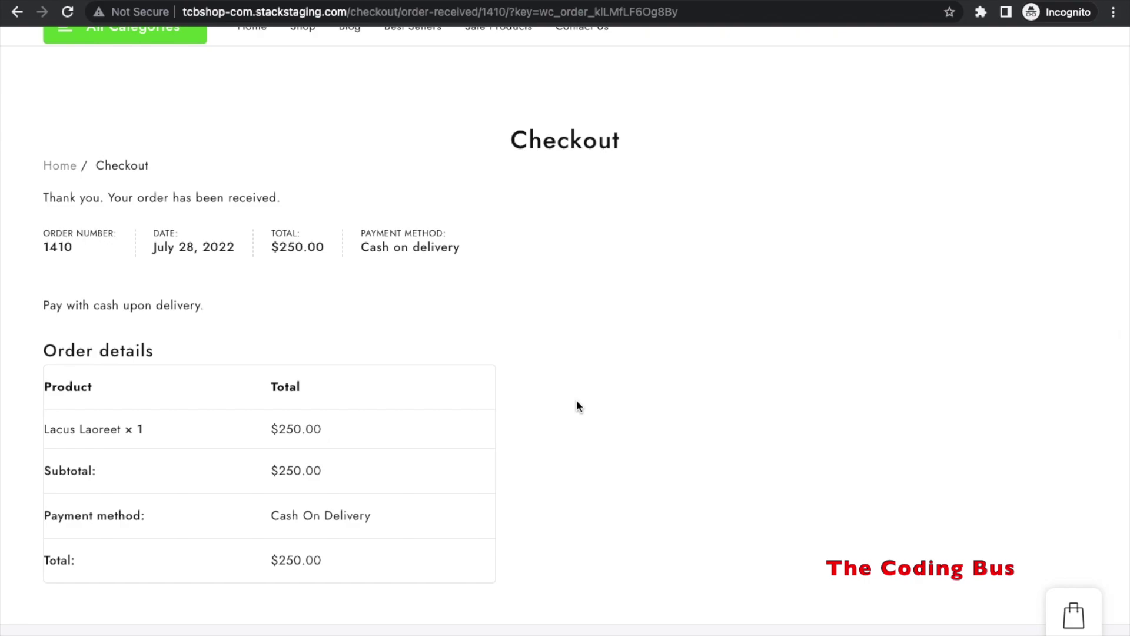
key("ctrl+Left")
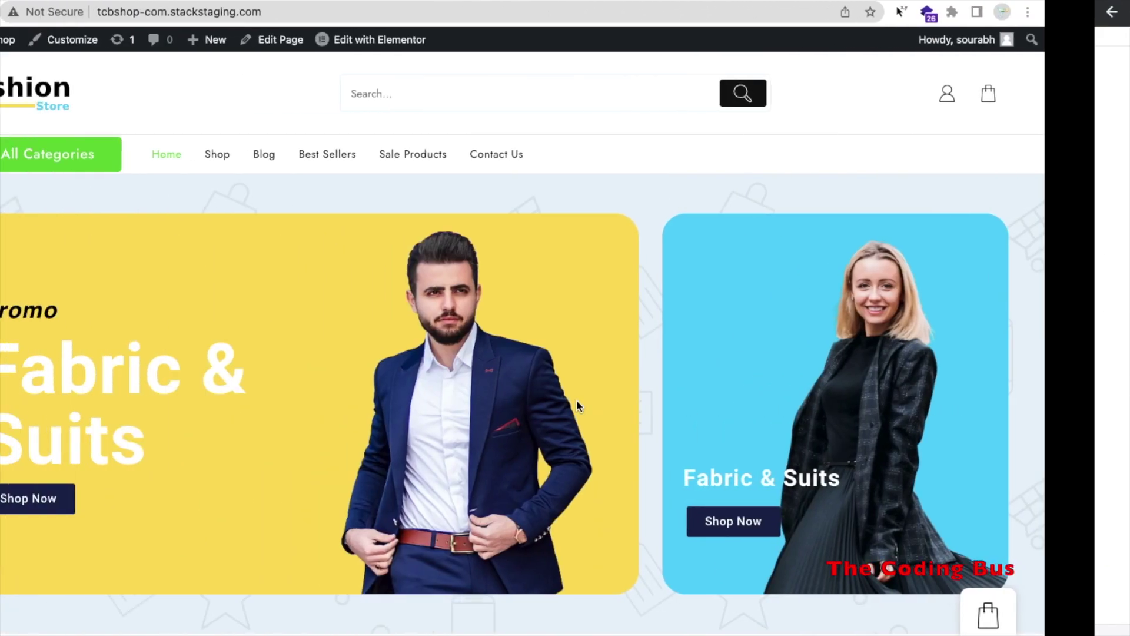
From the WooCommerce orders list, visit the TCB Shop front page via the admin bar.
key("ctrl+Left")
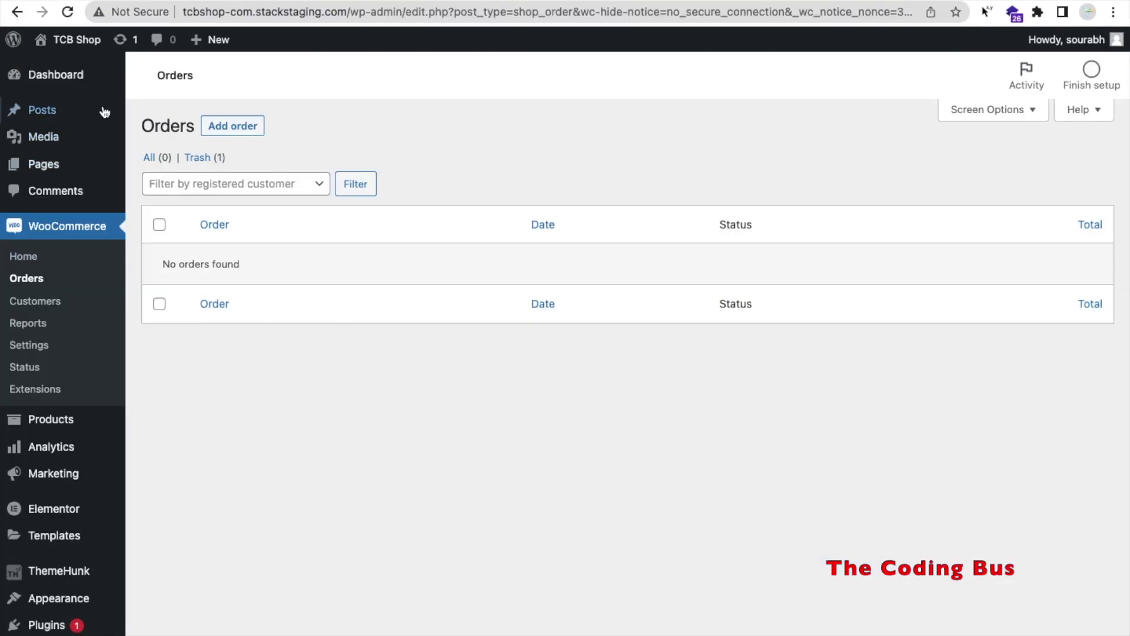
left_click(66, 42)
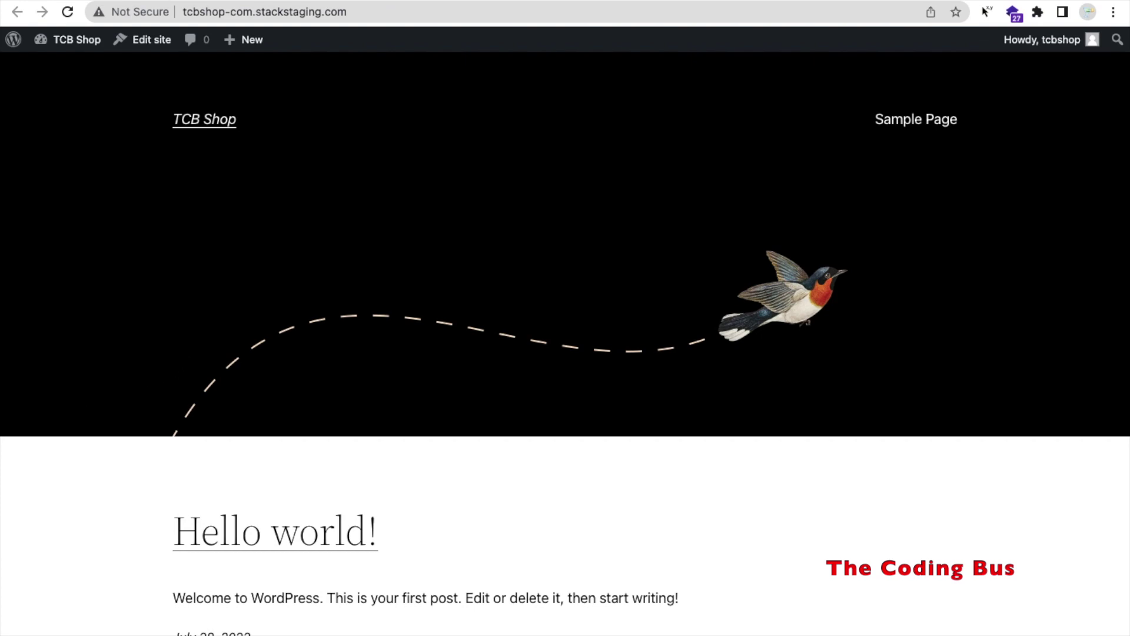
left_click(77, 1)
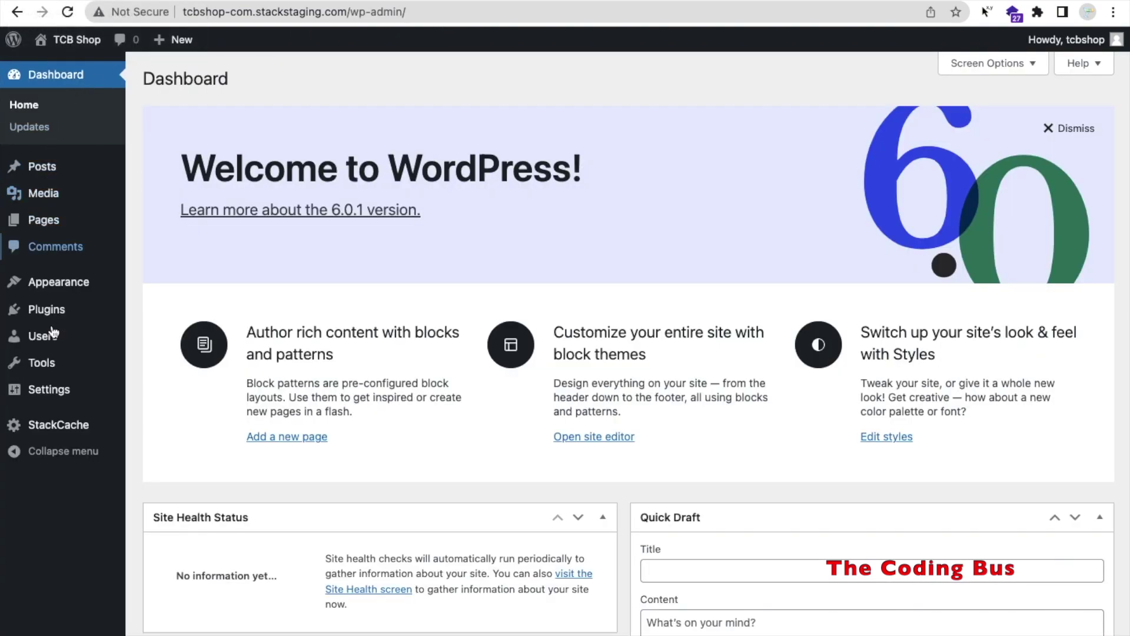
scroll(154, 297, "down", 3)
scroll(153, 299, "down", 1)
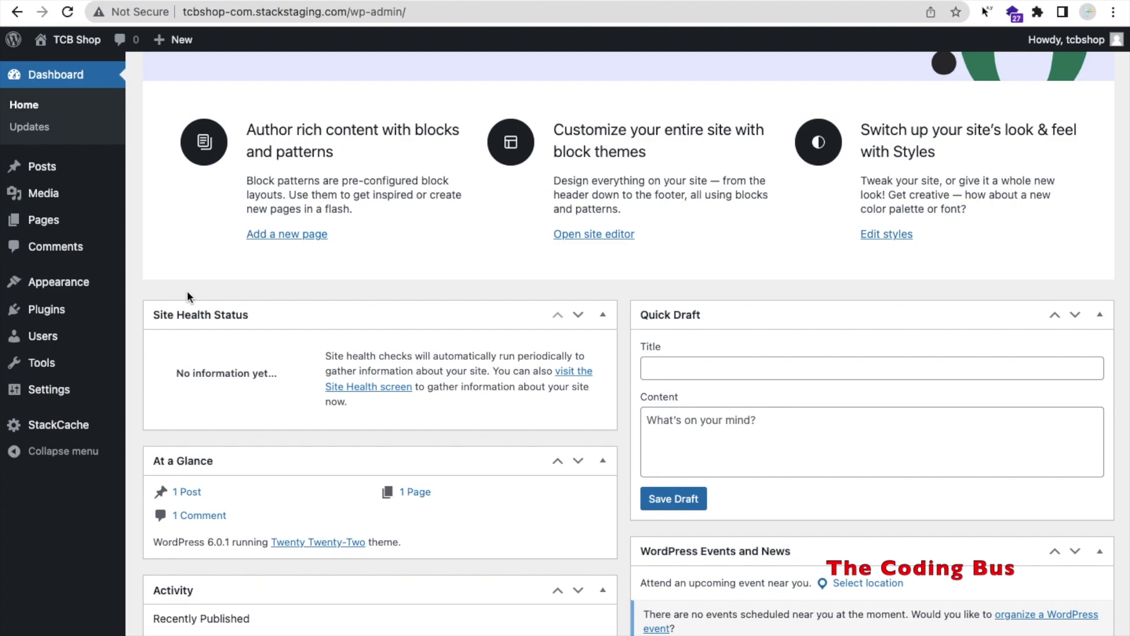
left_click(65, 280)
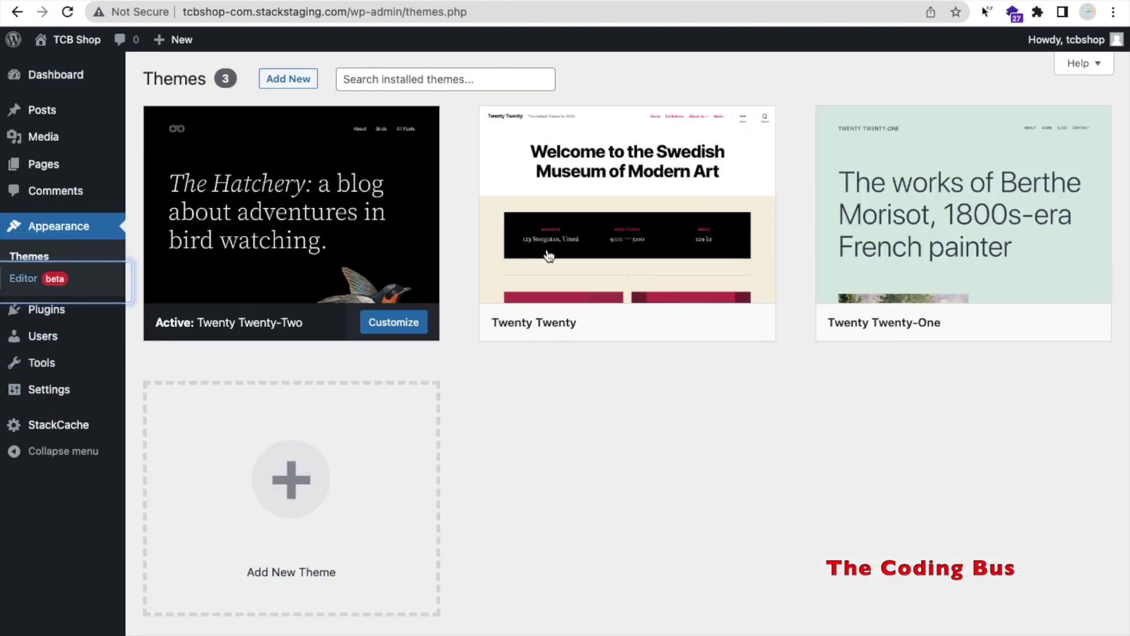
mouse_move(129, 323)
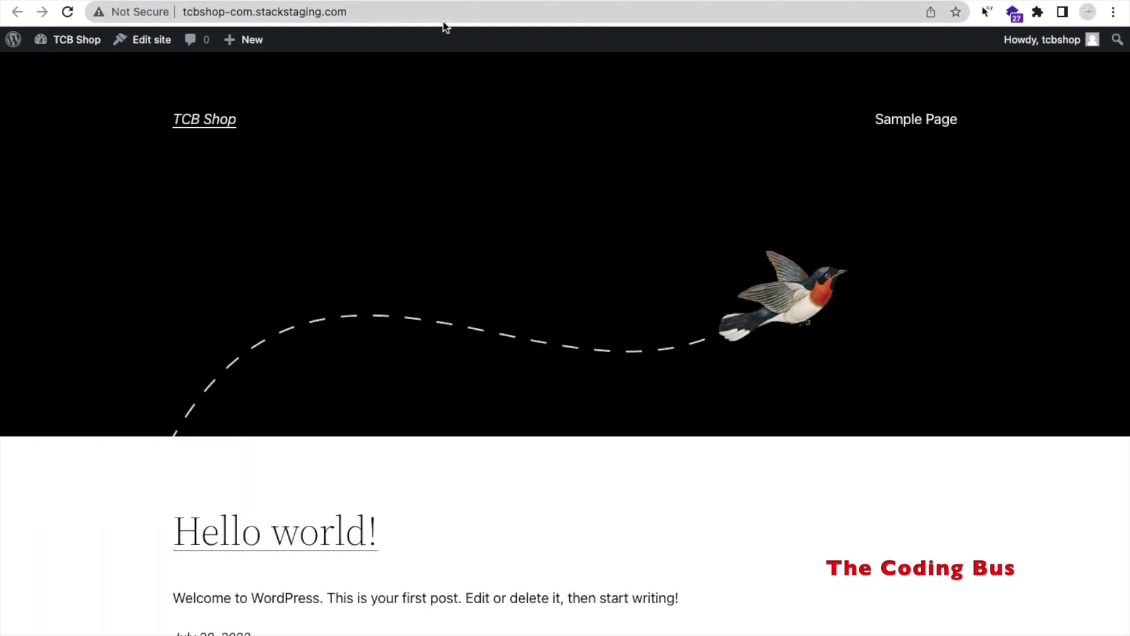
left_click(442, 13)
key("Return")
left_click(393, 16)
key("Return")
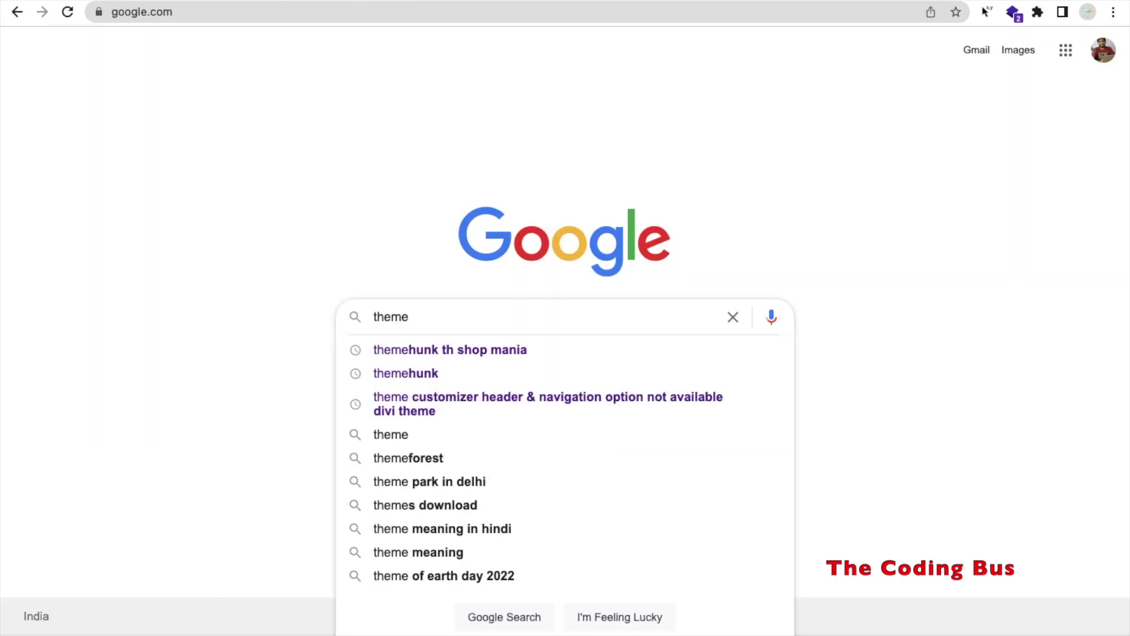
type("hu")
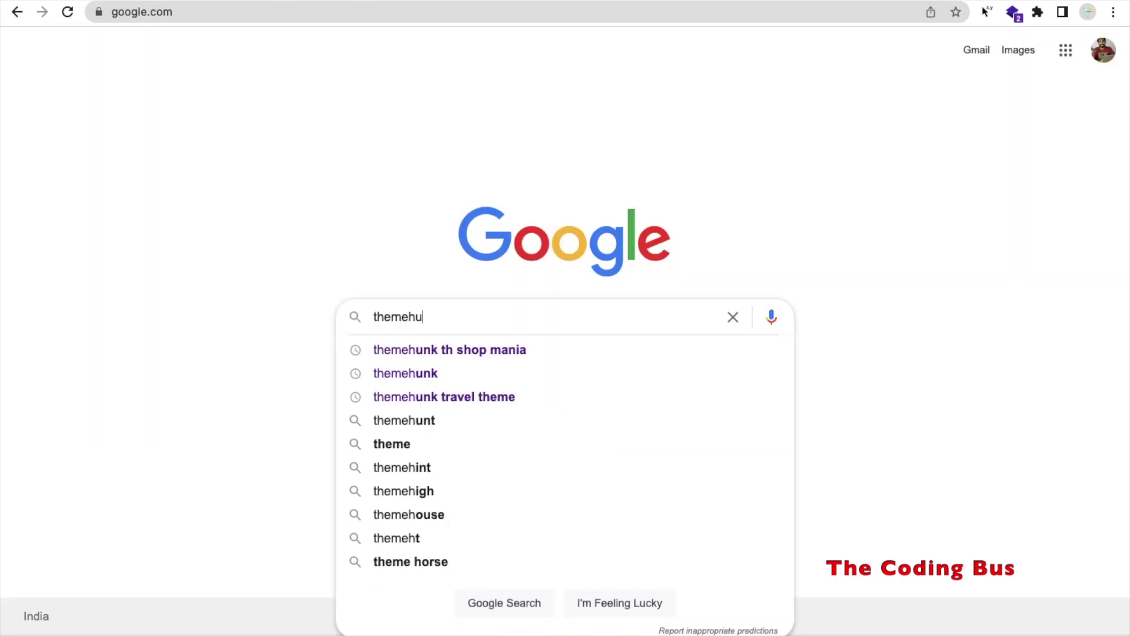
type("nk th shop mania")
Search Google for 'themehunk th shop mania' and open the first themehunk.com result.
key("Return")
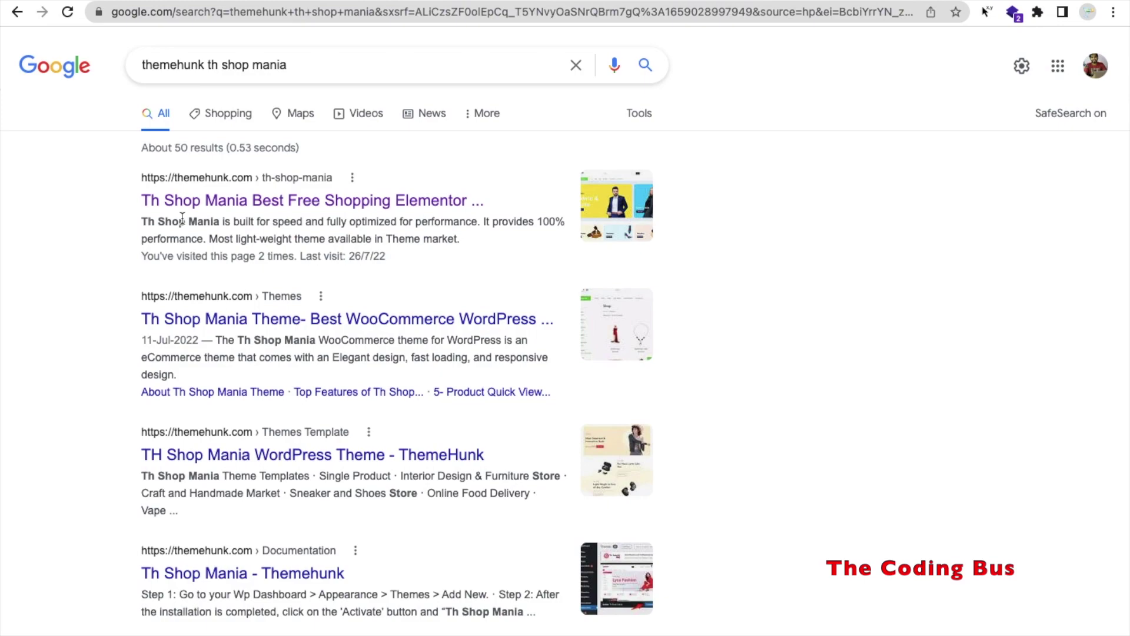
left_click(247, 210)
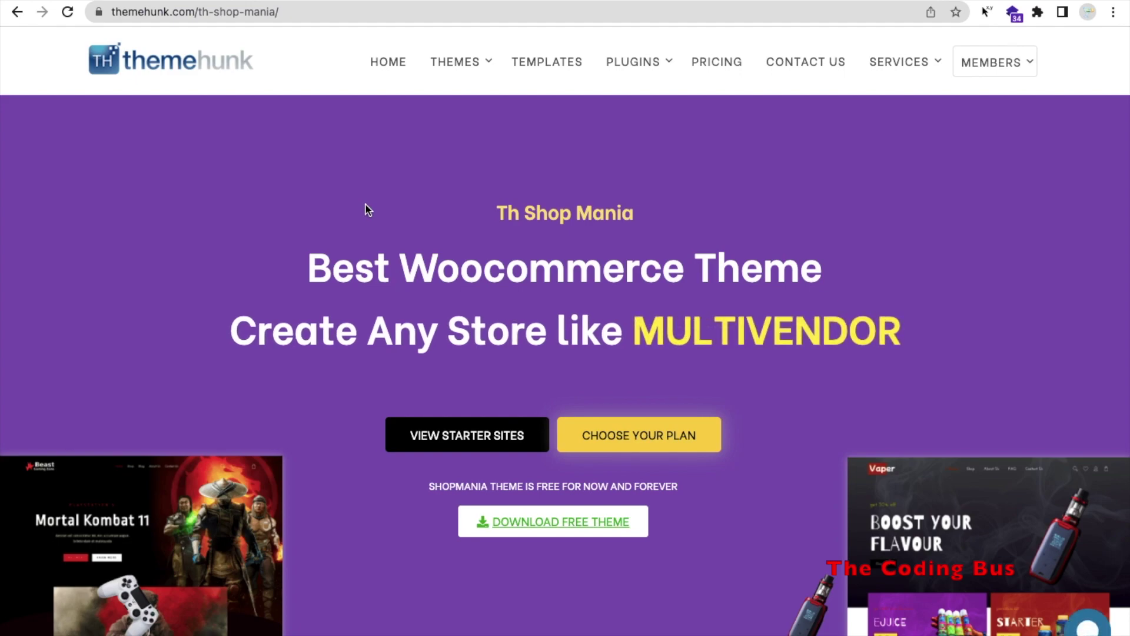
Download the free Th Shop Mania theme zip from the ThemeHunk page.
scroll(366, 210, "down", 2)
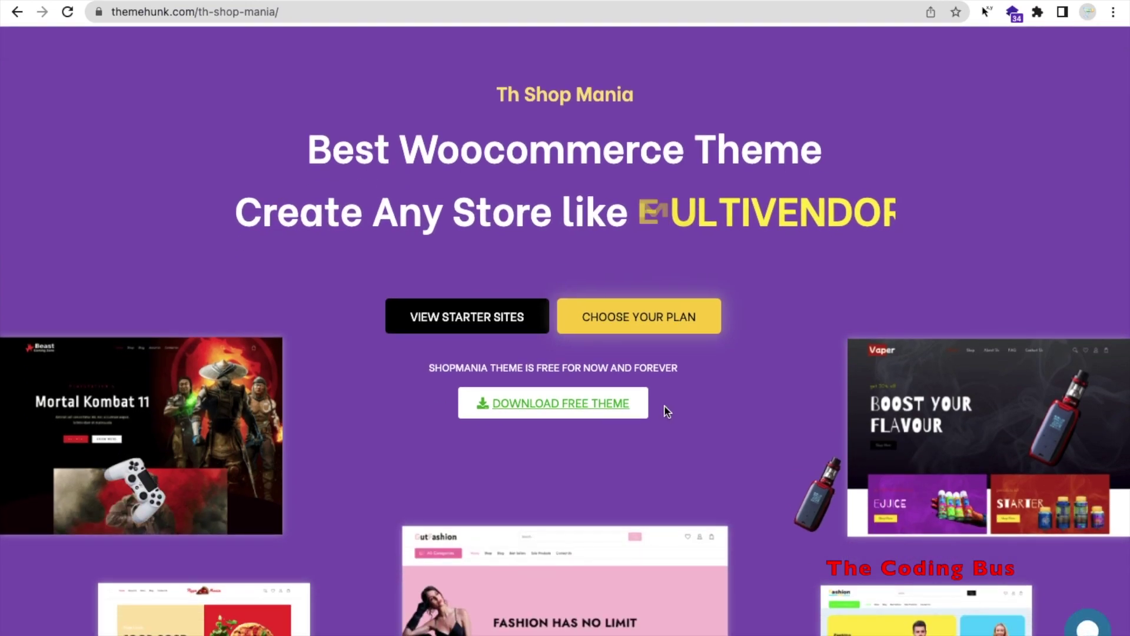
left_click(549, 408)
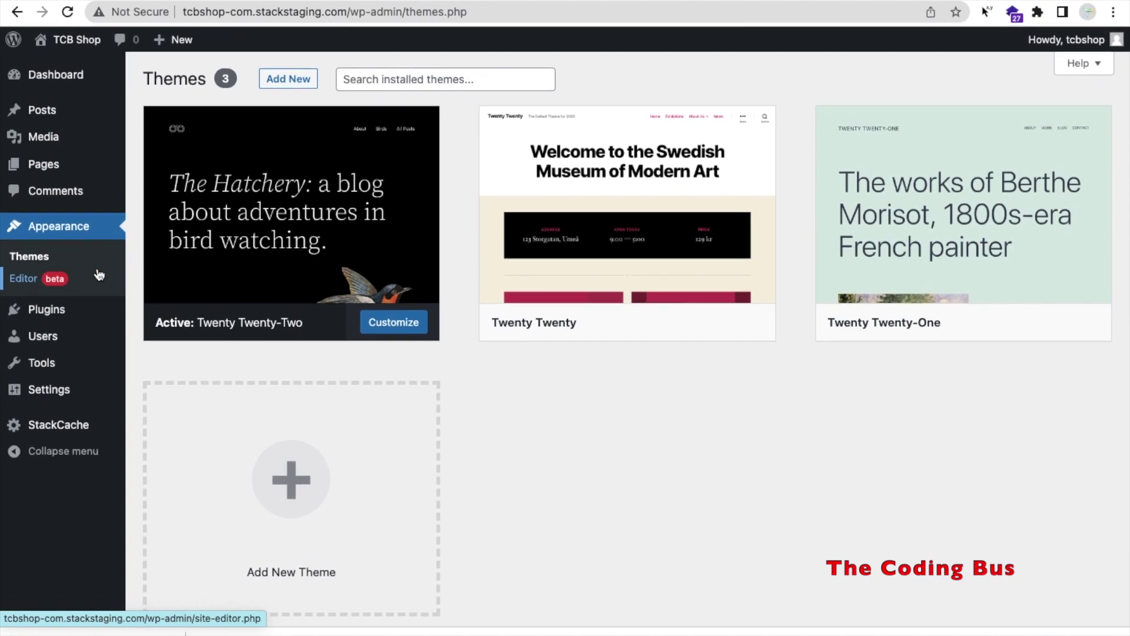
Upload th-shop-mania (2).zip under Appearance > Themes > Add New, install it, and activate it.
left_click(55, 239)
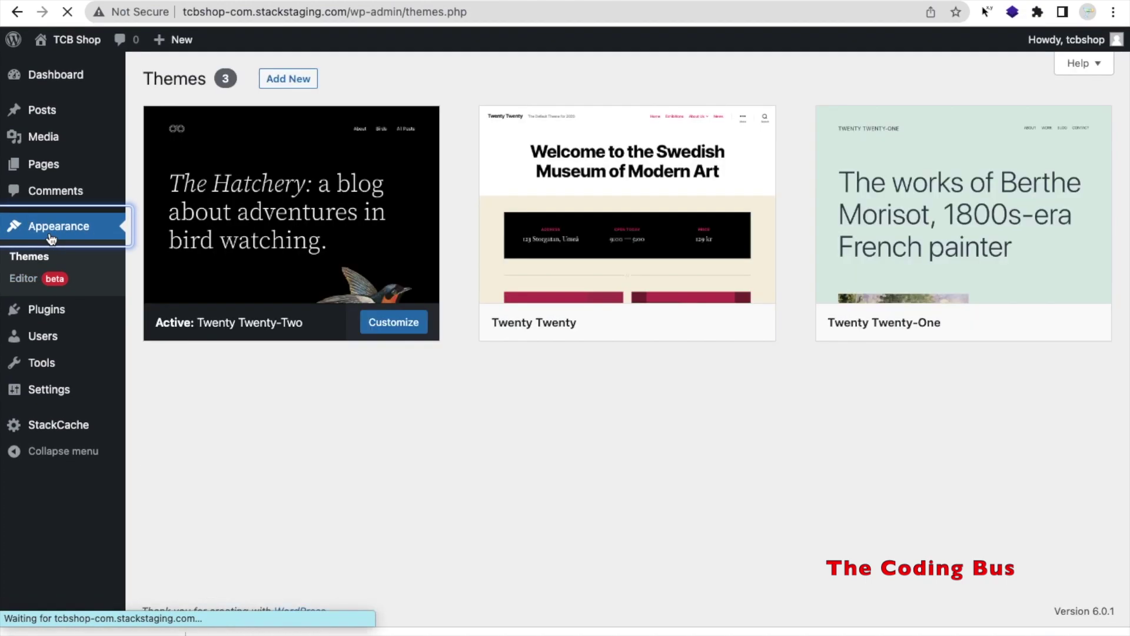
left_click(286, 82)
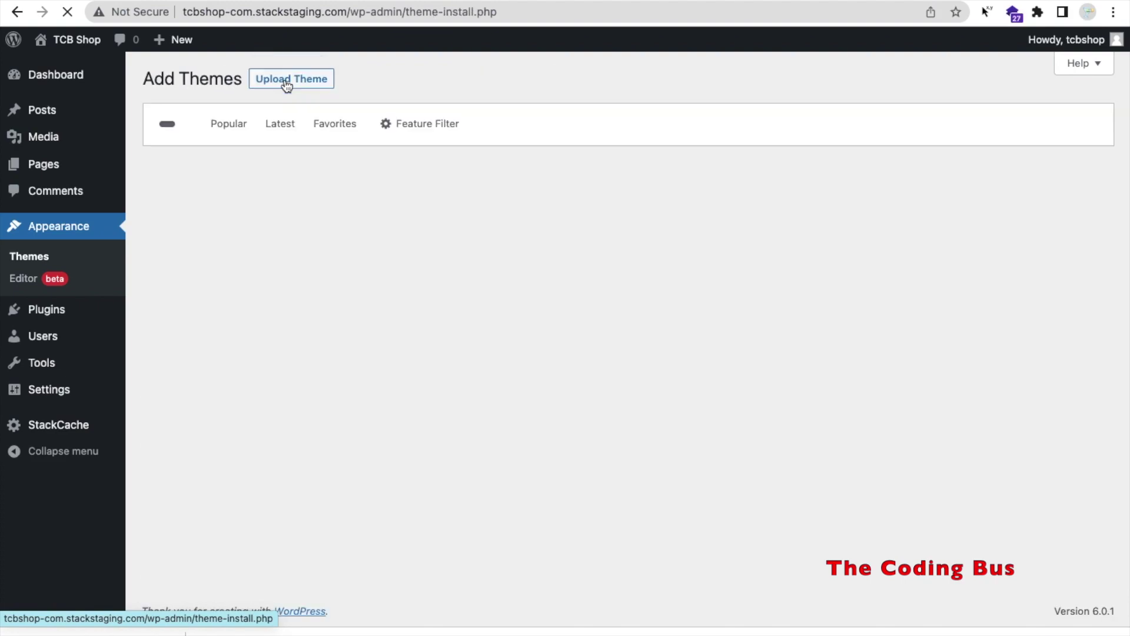
left_click(260, 83)
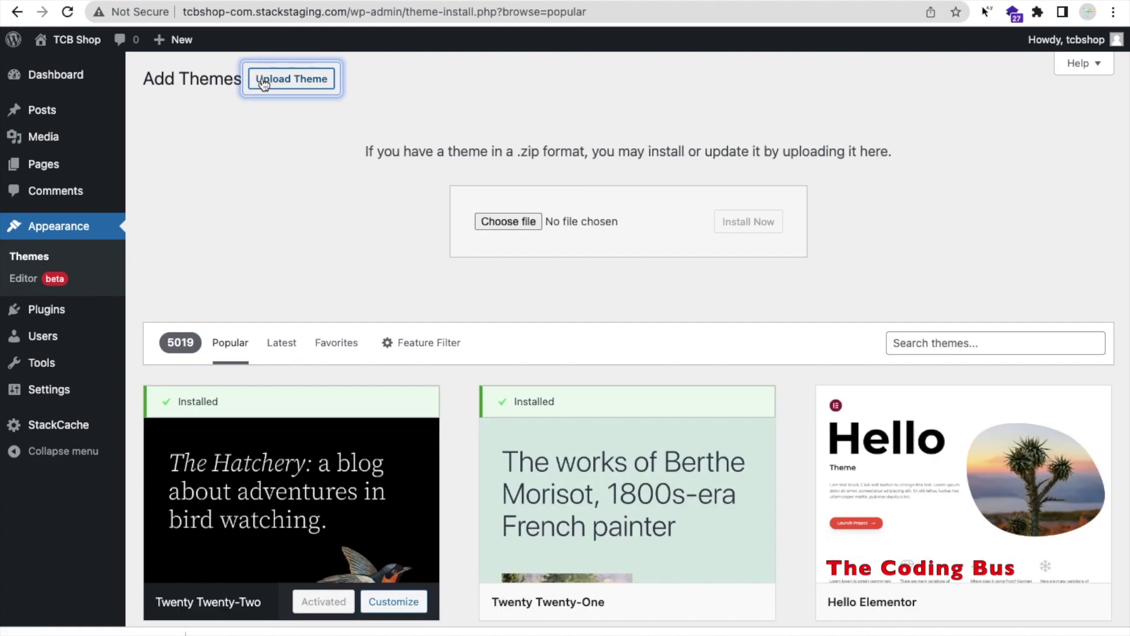
left_click_drag(119, 610, 495, 224)
left_click(765, 228)
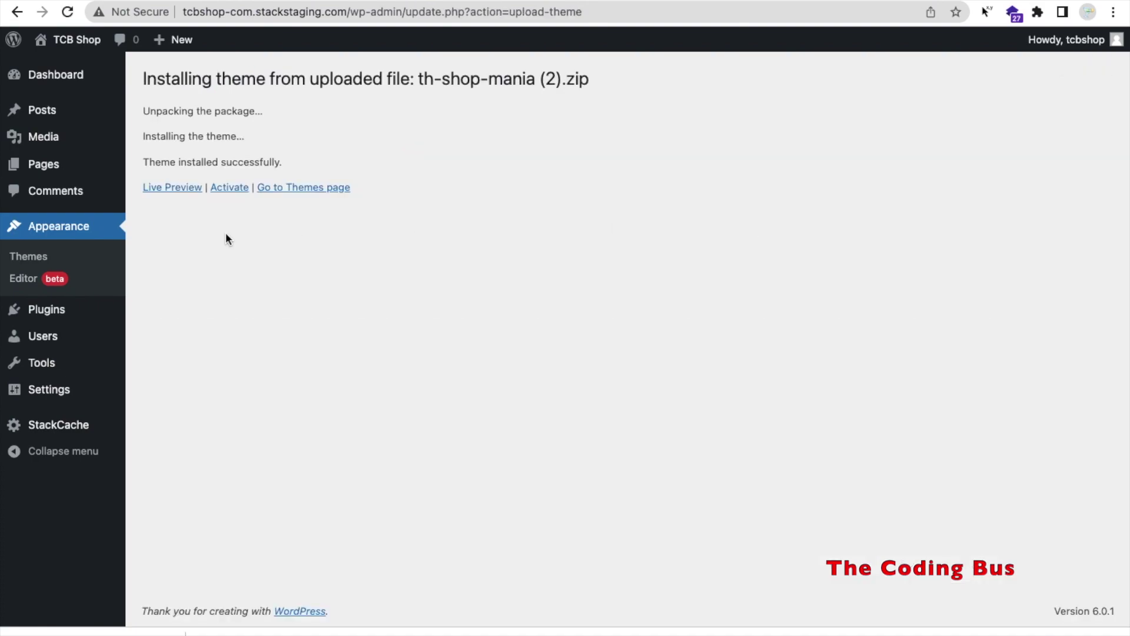
left_click(229, 187)
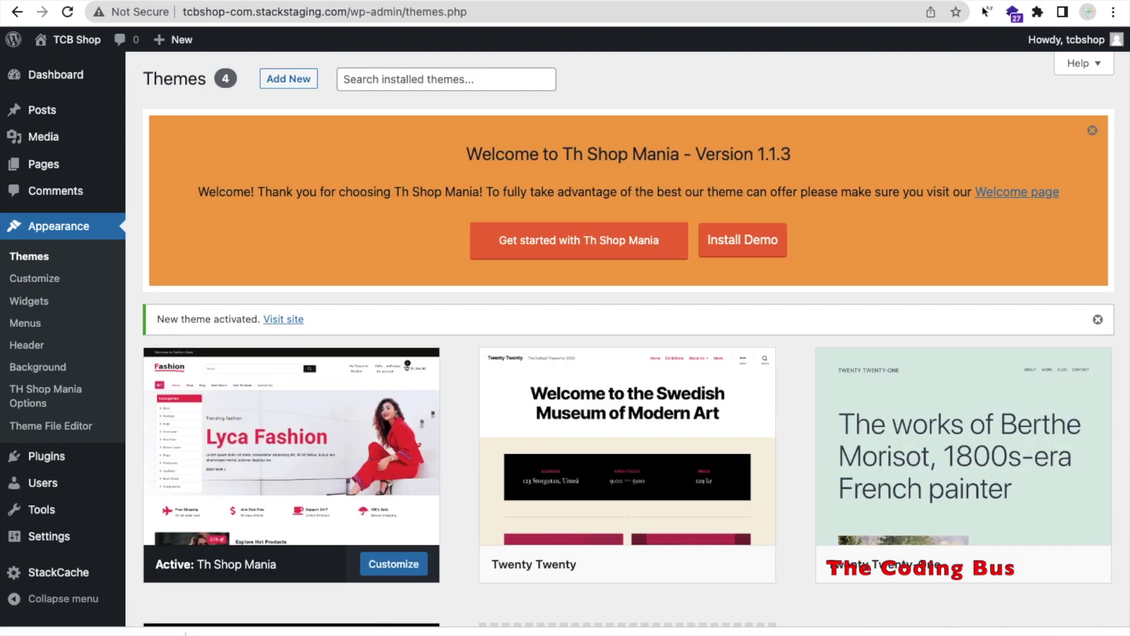
key("ctrl+Tab")
left_click(68, 13)
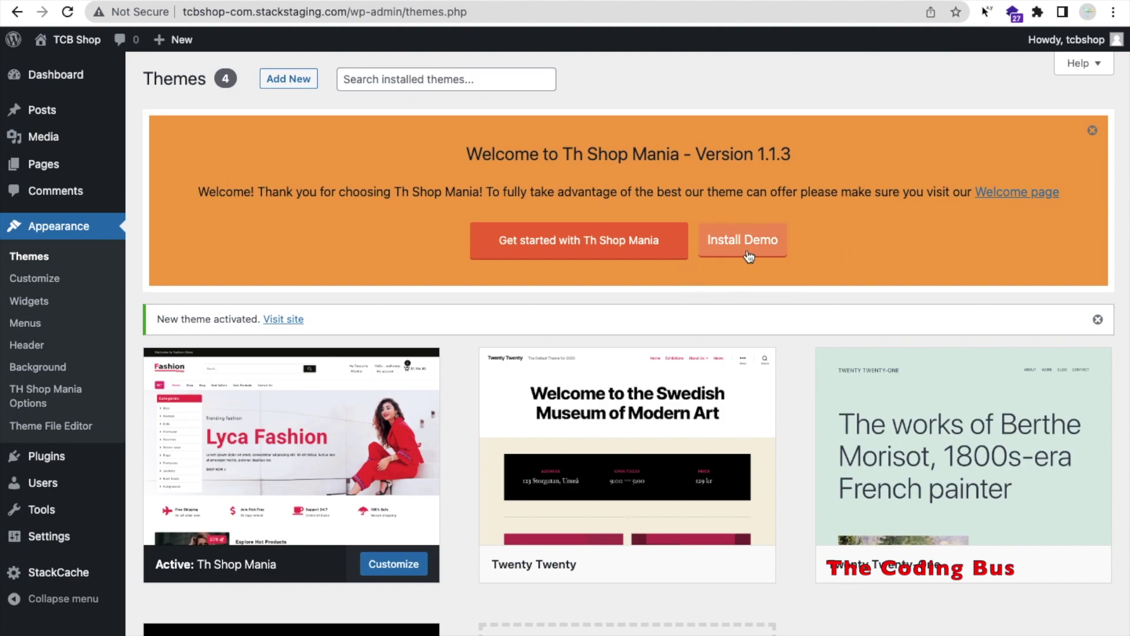
left_click(725, 251)
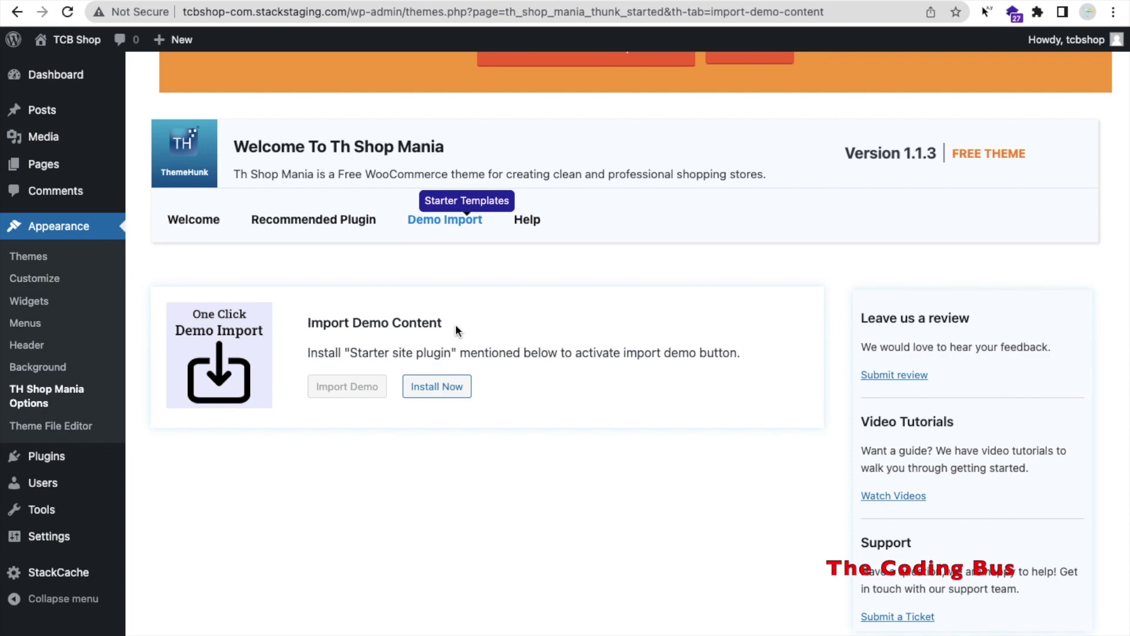
Install the Starter site plugin and open the TH Import Demo Sites template library.
left_click(439, 389)
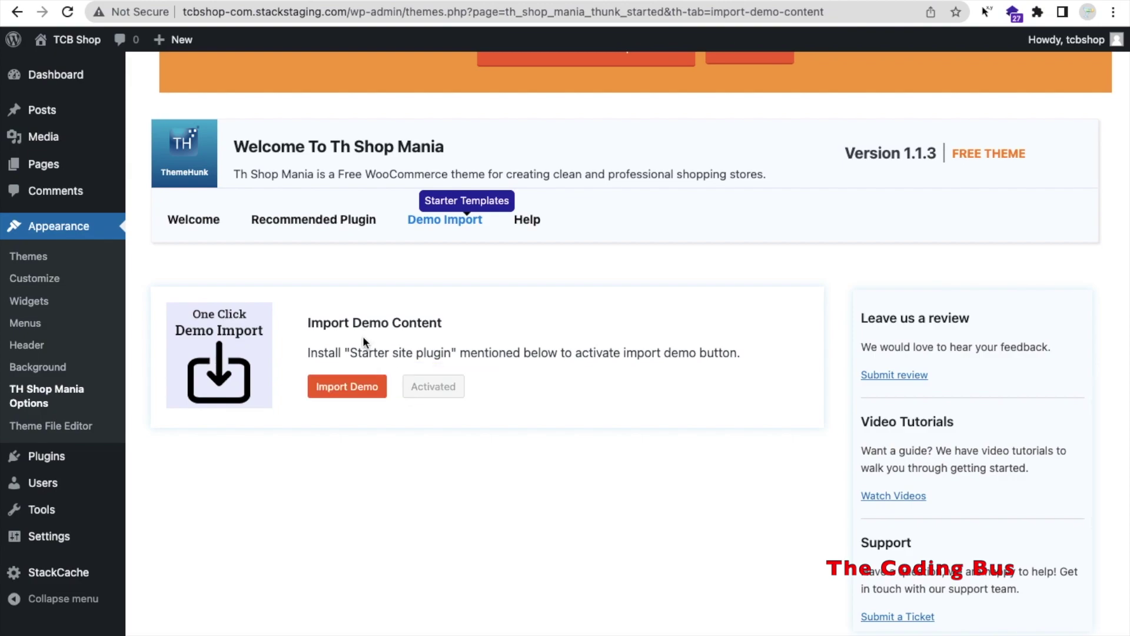
left_click(355, 392)
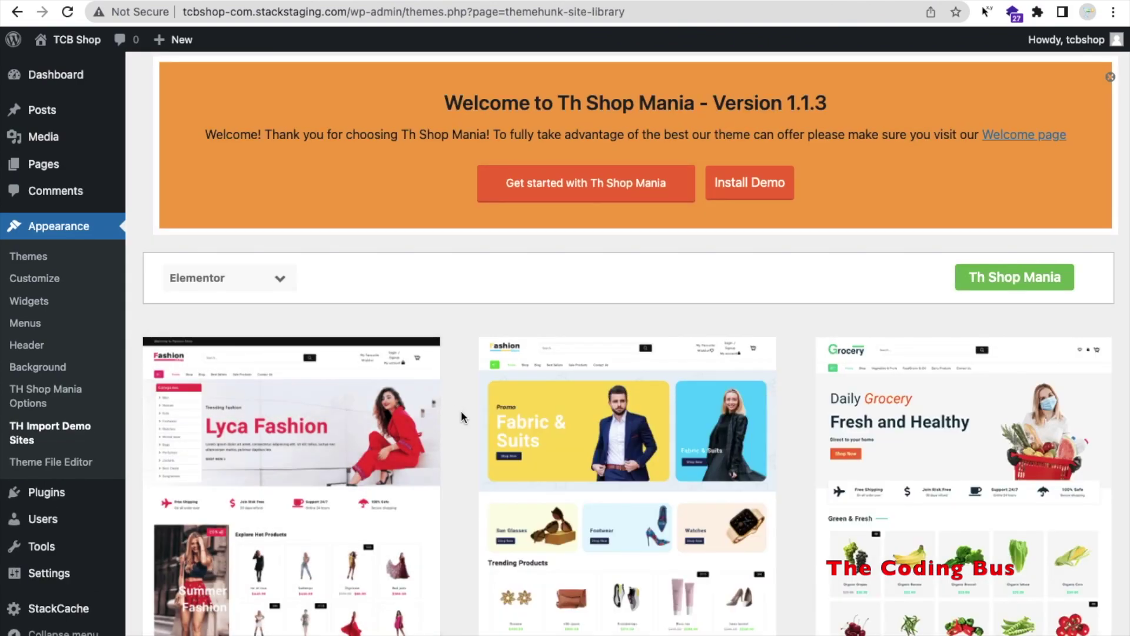
scroll(461, 411, "down", 2)
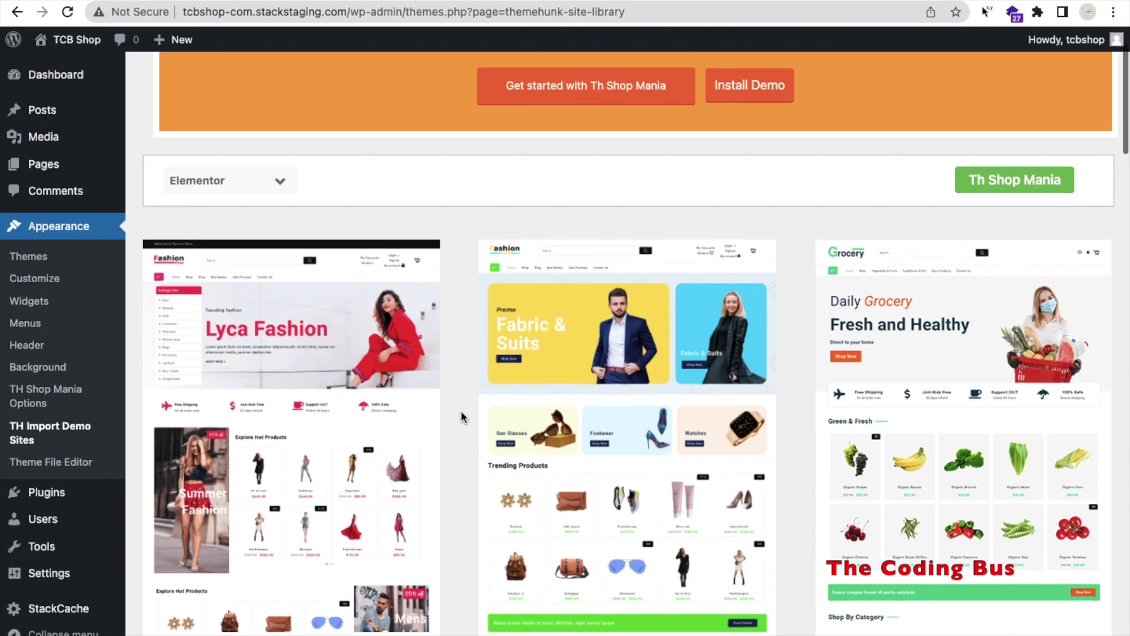
scroll(460, 410, "down", 3)
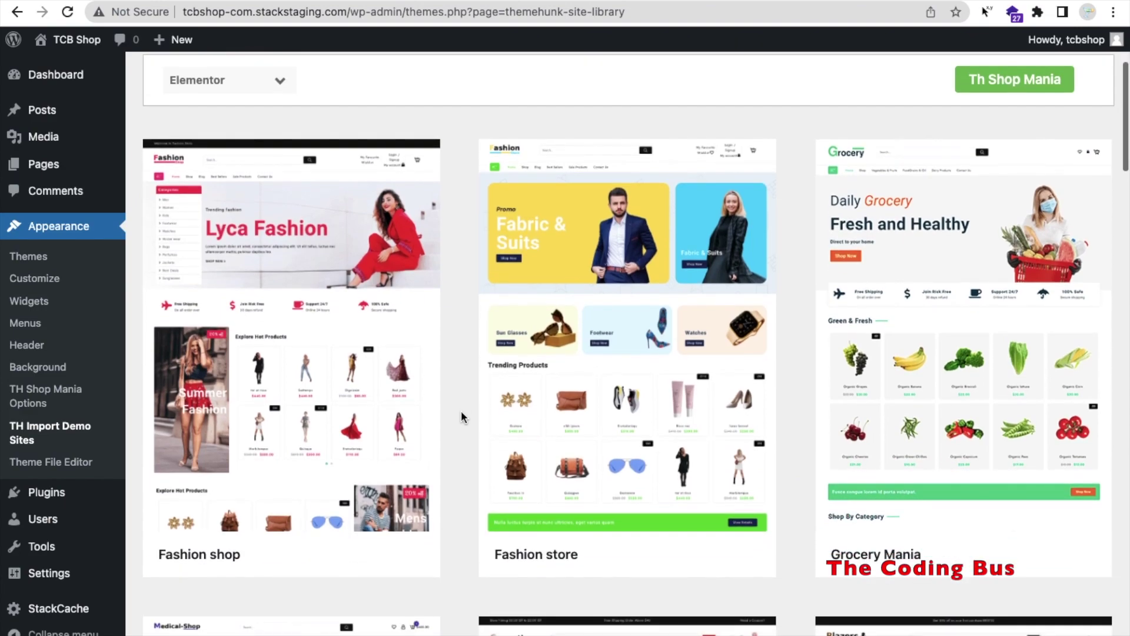
scroll(443, 369, "down", 10)
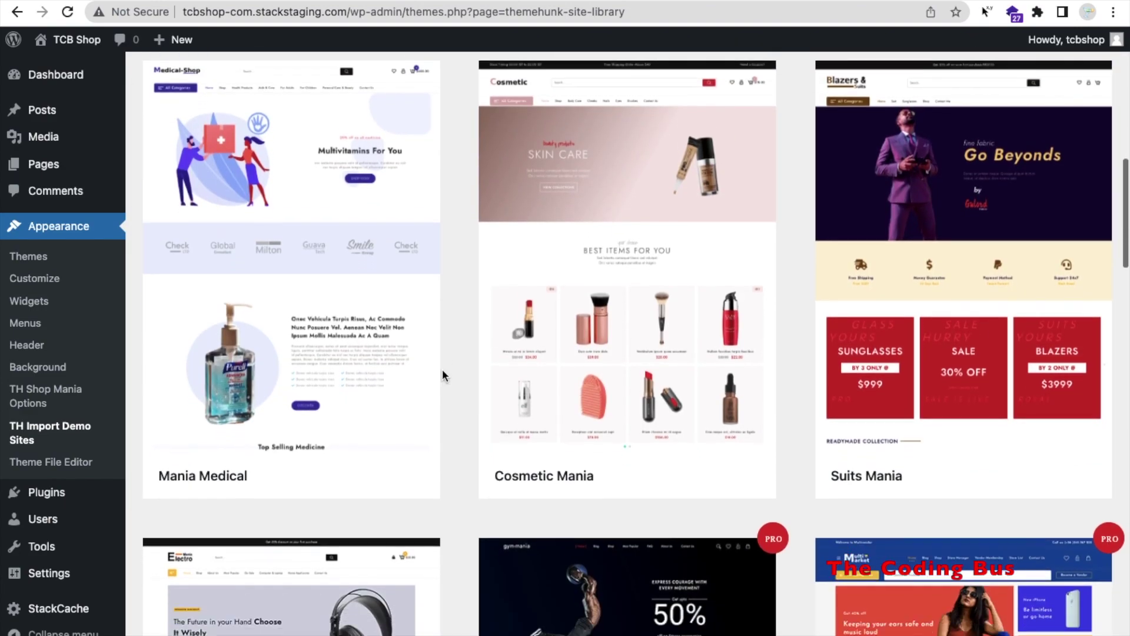
scroll(443, 369, "down", 2)
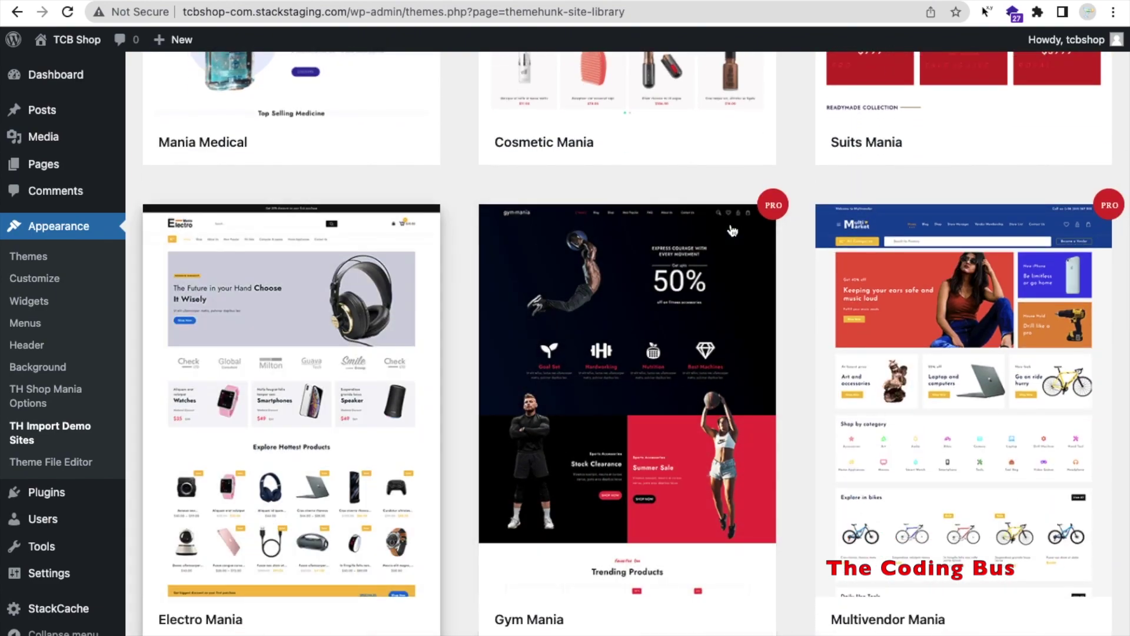
scroll(471, 301, "up", 12)
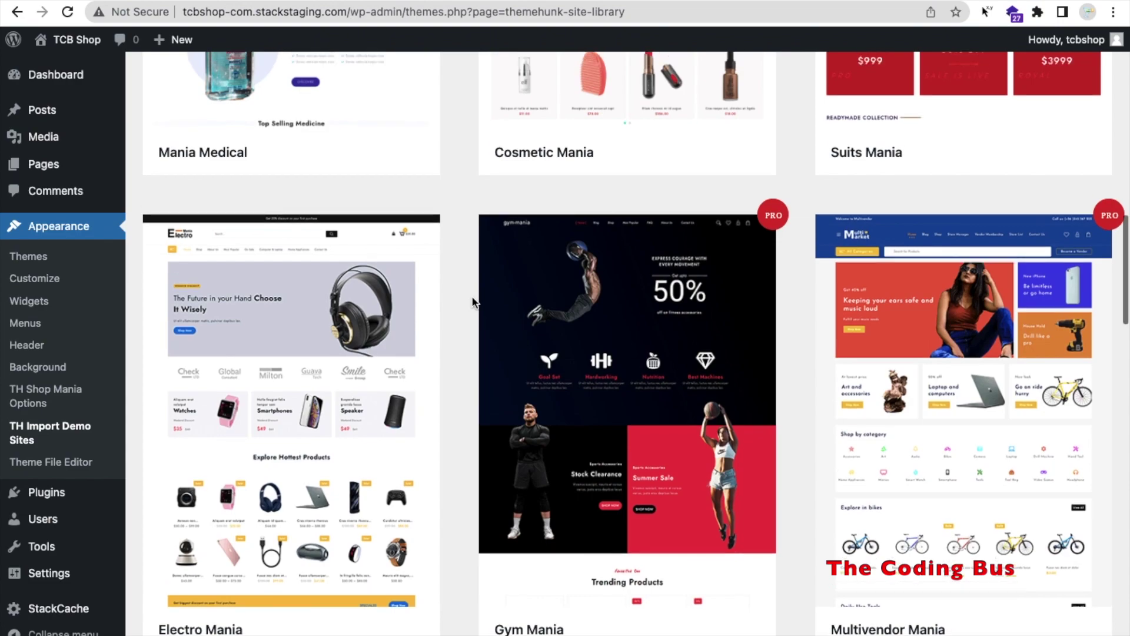
scroll(472, 301, "up", 1)
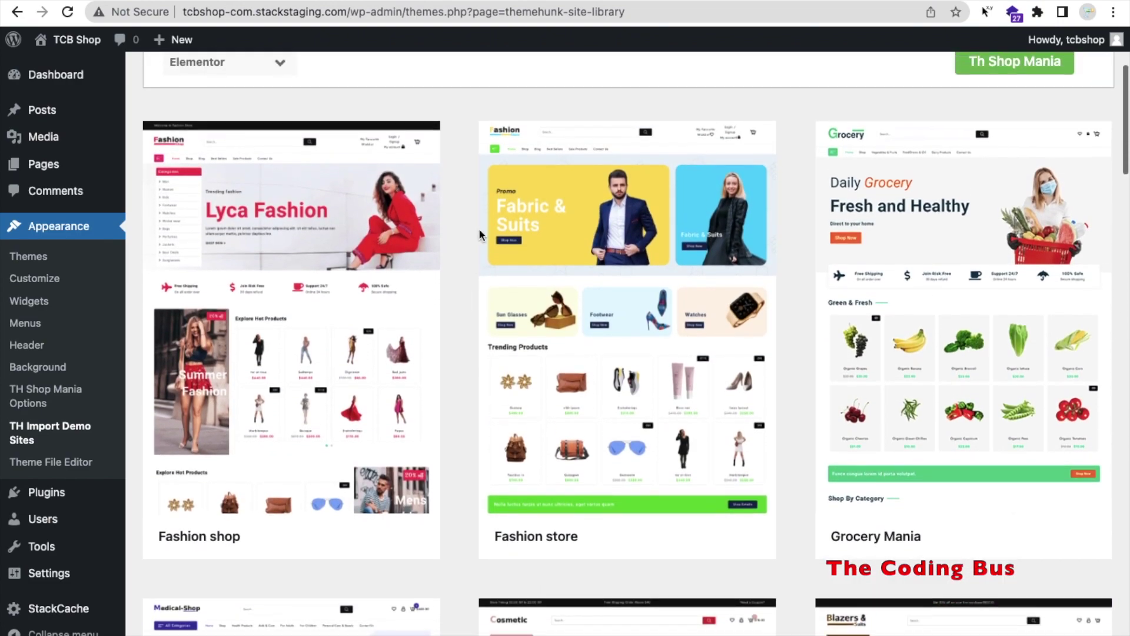
mouse_move(590, 263)
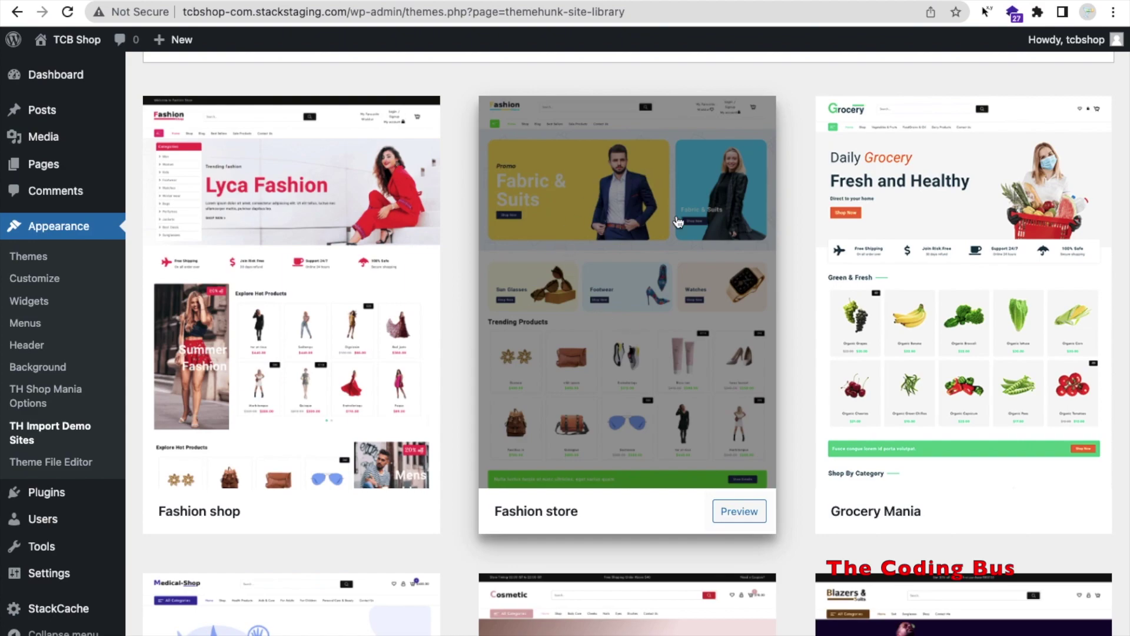
left_click(599, 282)
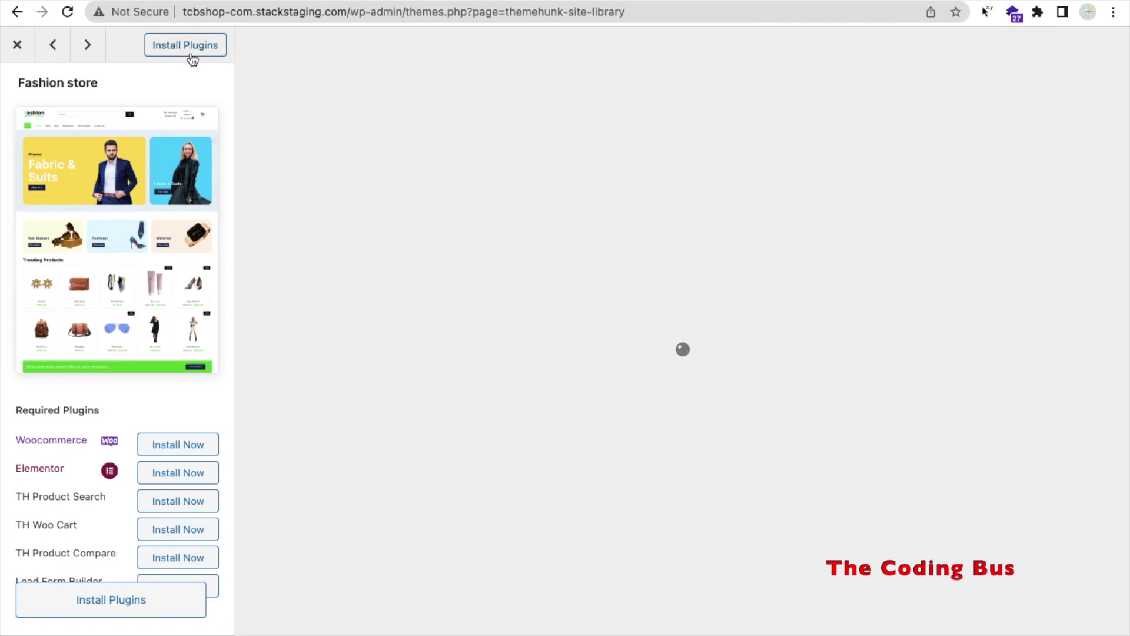
Install the Fashion store template's six required plugins and confirm importing the demo site.
left_click(192, 57)
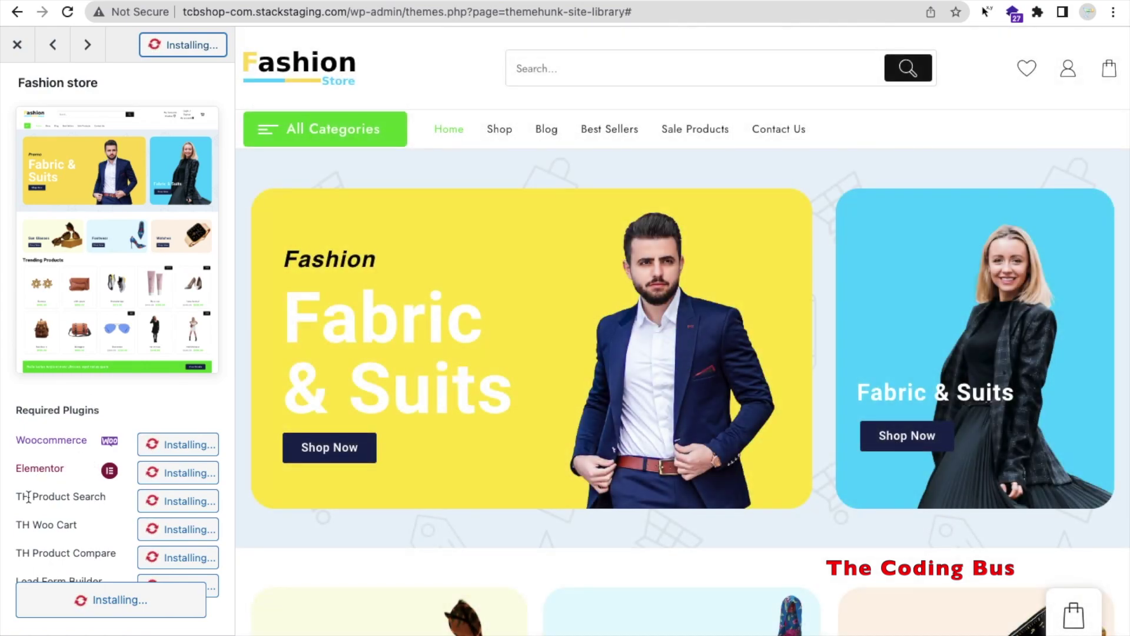
scroll(74, 525, "down", 1)
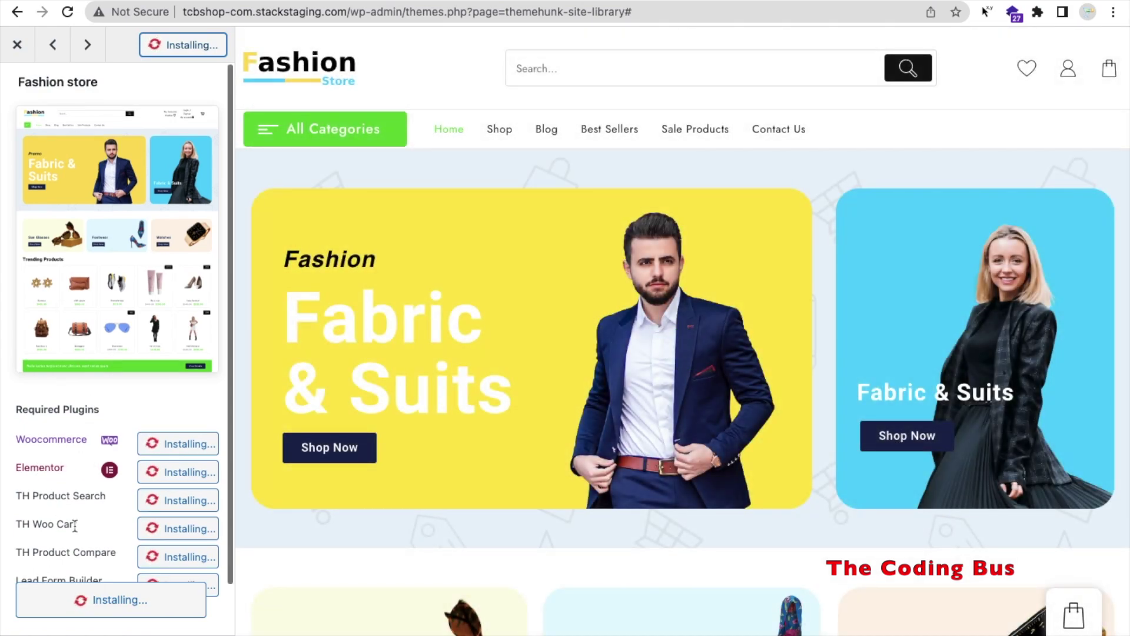
scroll(75, 526, "down", 2)
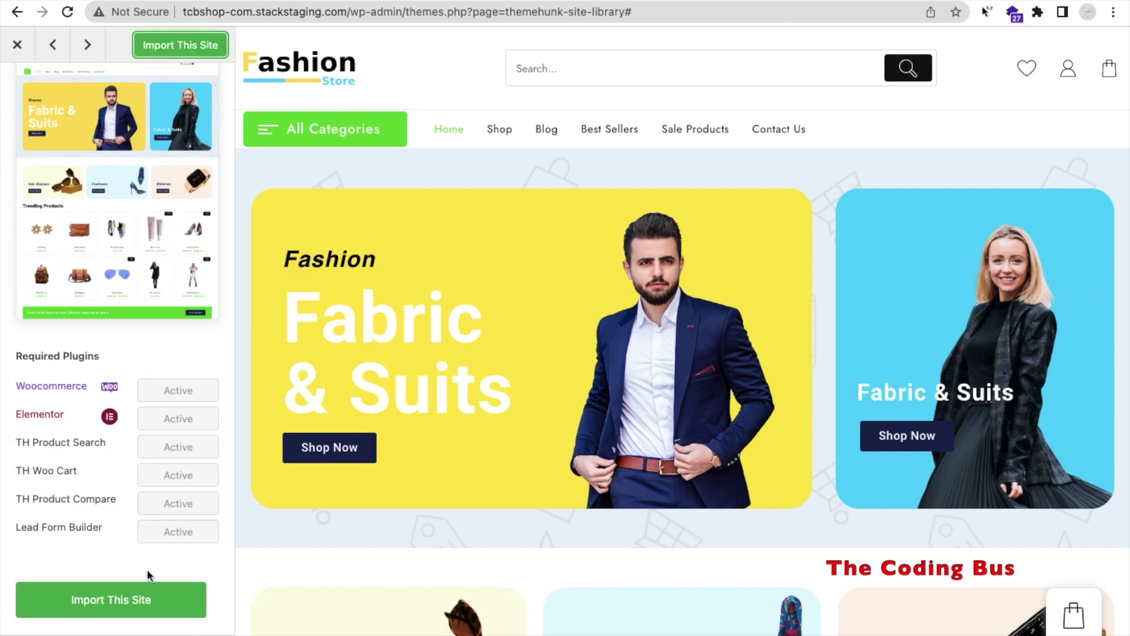
left_click(92, 599)
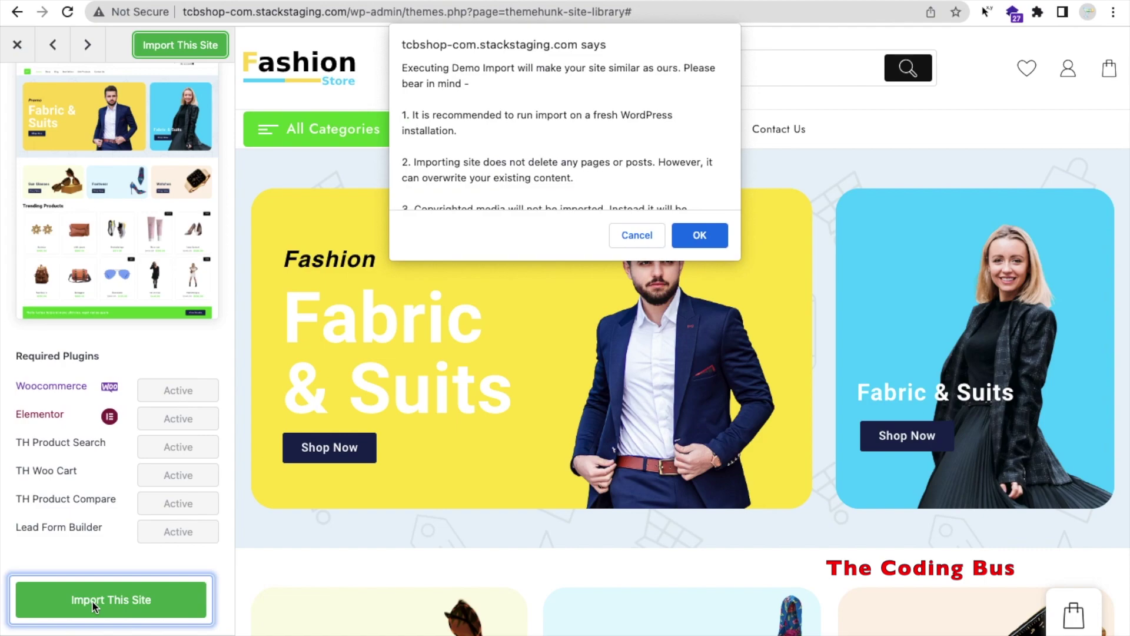
left_click(696, 237)
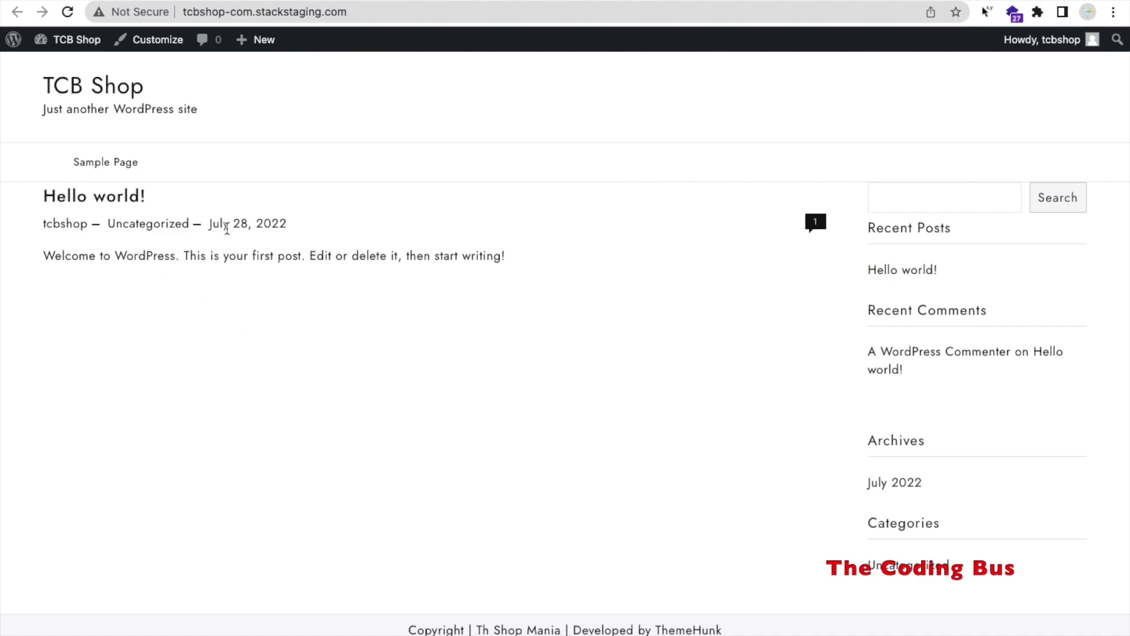
Reload the live site and browse the imported Fashion Store banners, category tiles and products.
left_click(67, 15)
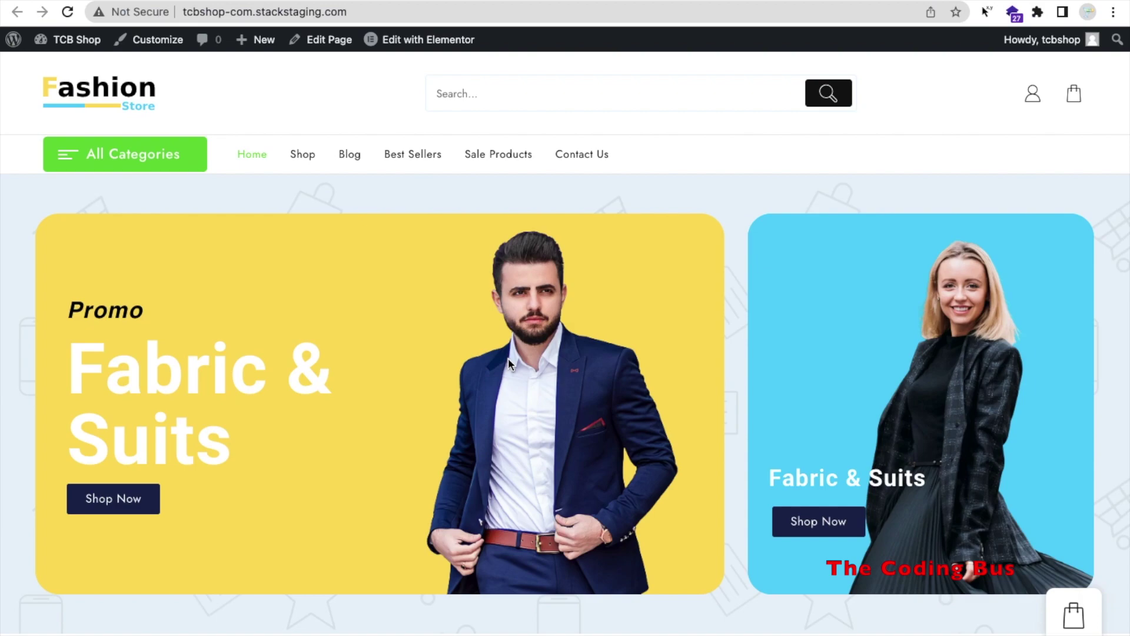
scroll(508, 358, "down", 10)
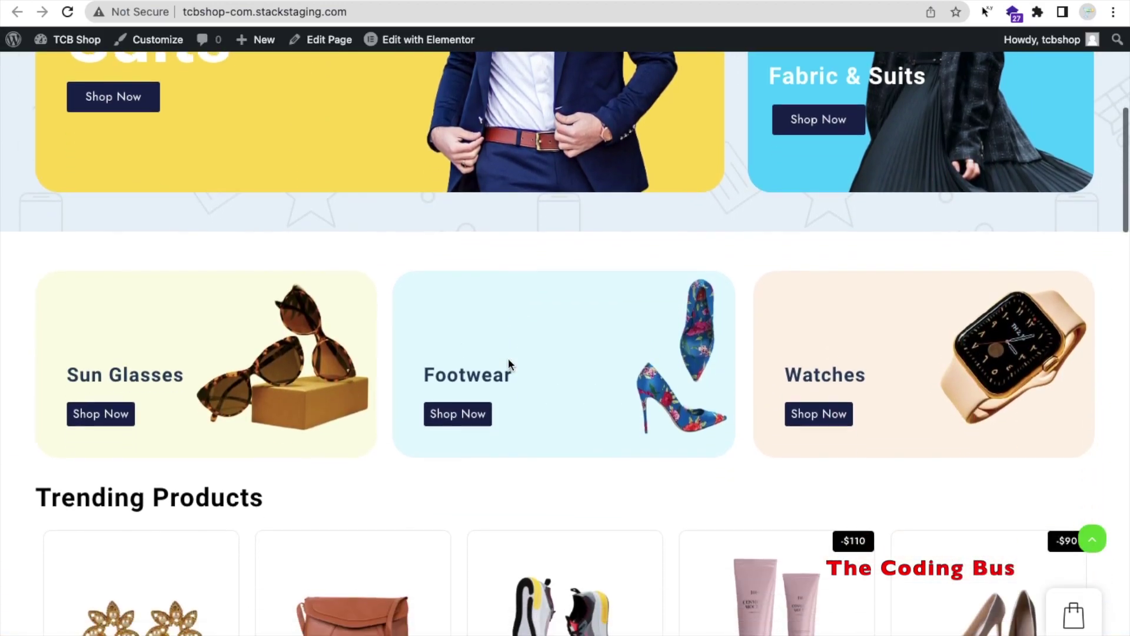
scroll(507, 358, "down", 4)
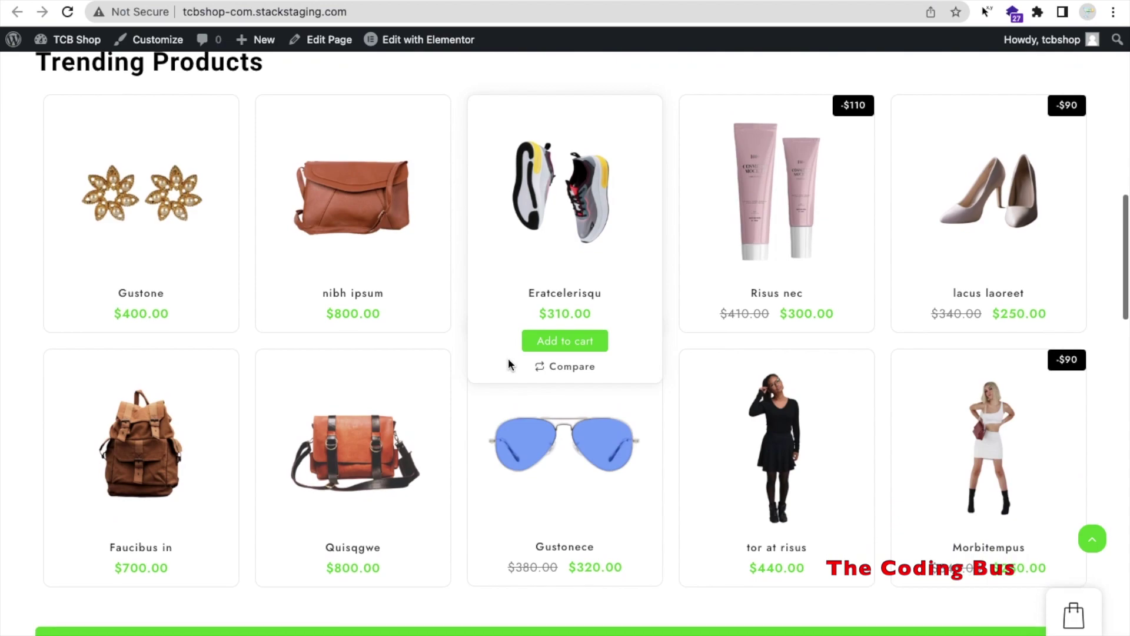
scroll(468, 280, "down", 12)
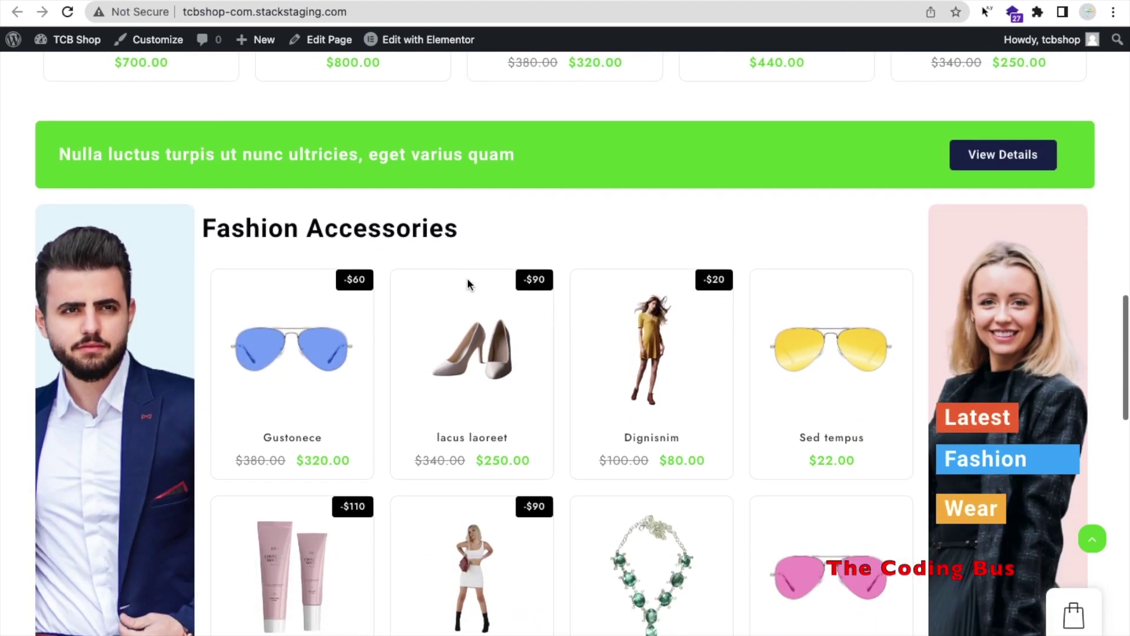
scroll(469, 285, "down", 8)
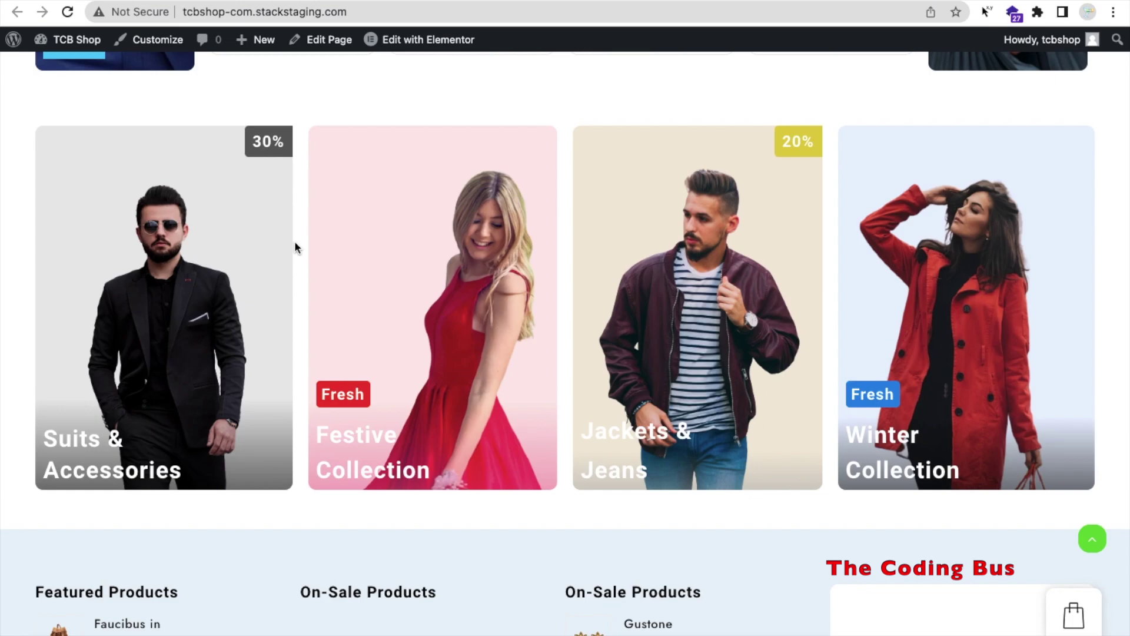
scroll(296, 247, "down", 10)
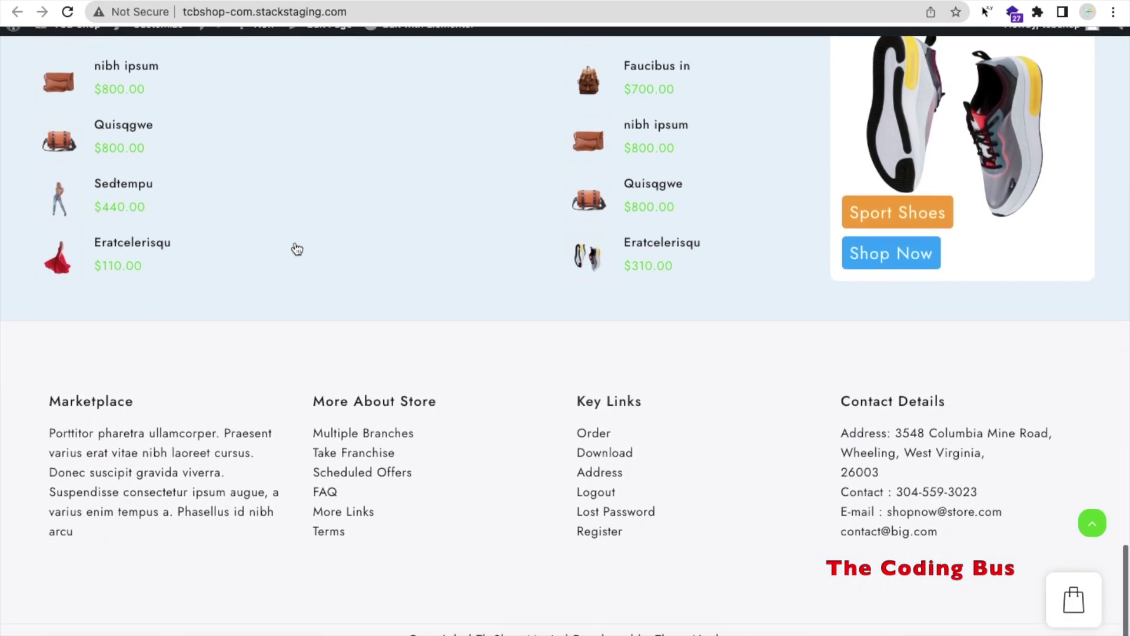
scroll(295, 248, "up", 10)
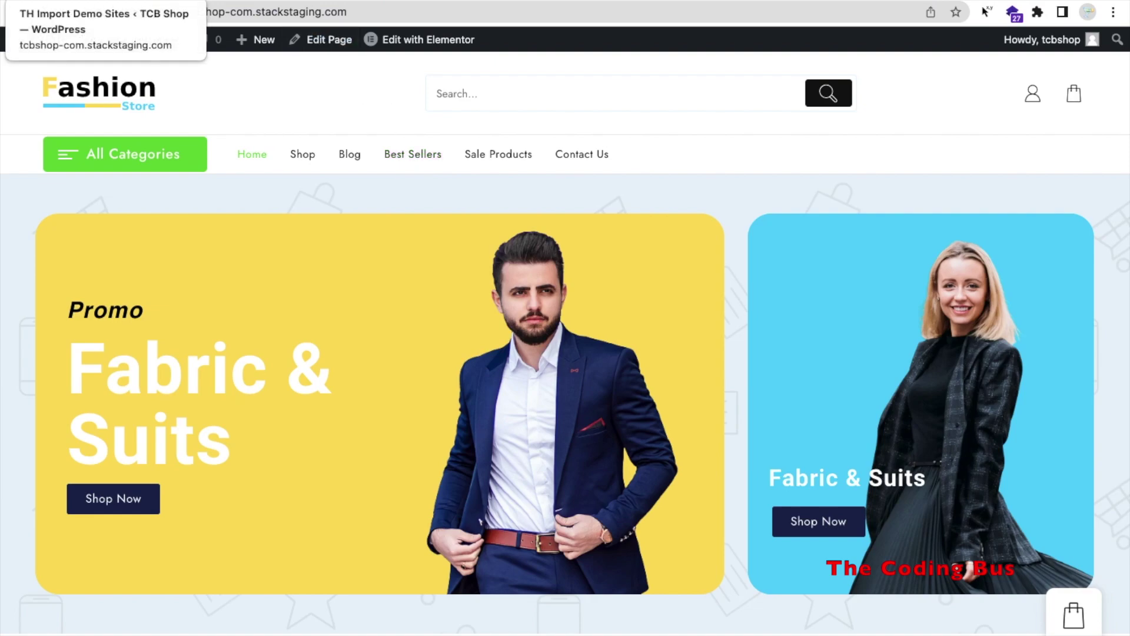
Return to the demo import tab, close the template preview, and go to the dashboard.
left_click(88, 0)
key("ctrl+Tab")
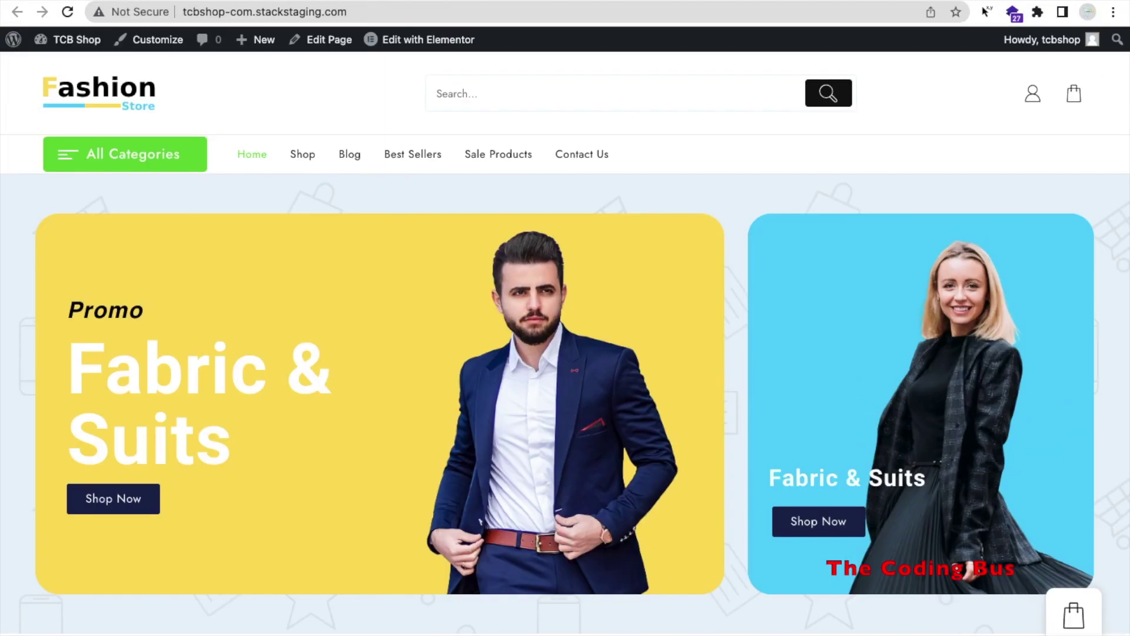
left_click(80, 1)
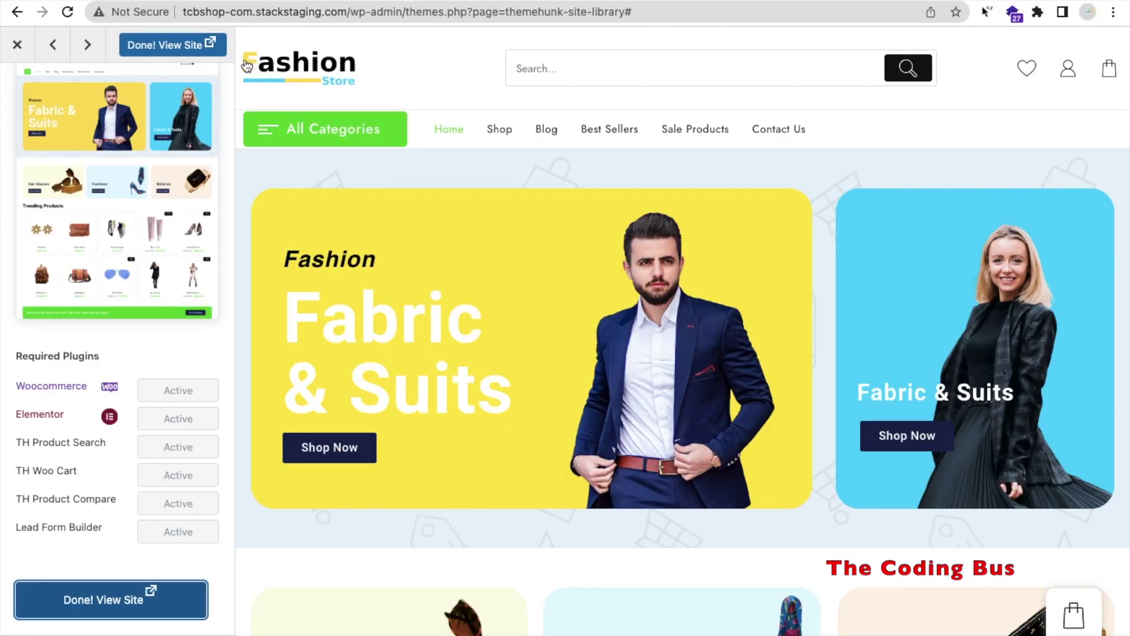
left_click(17, 45)
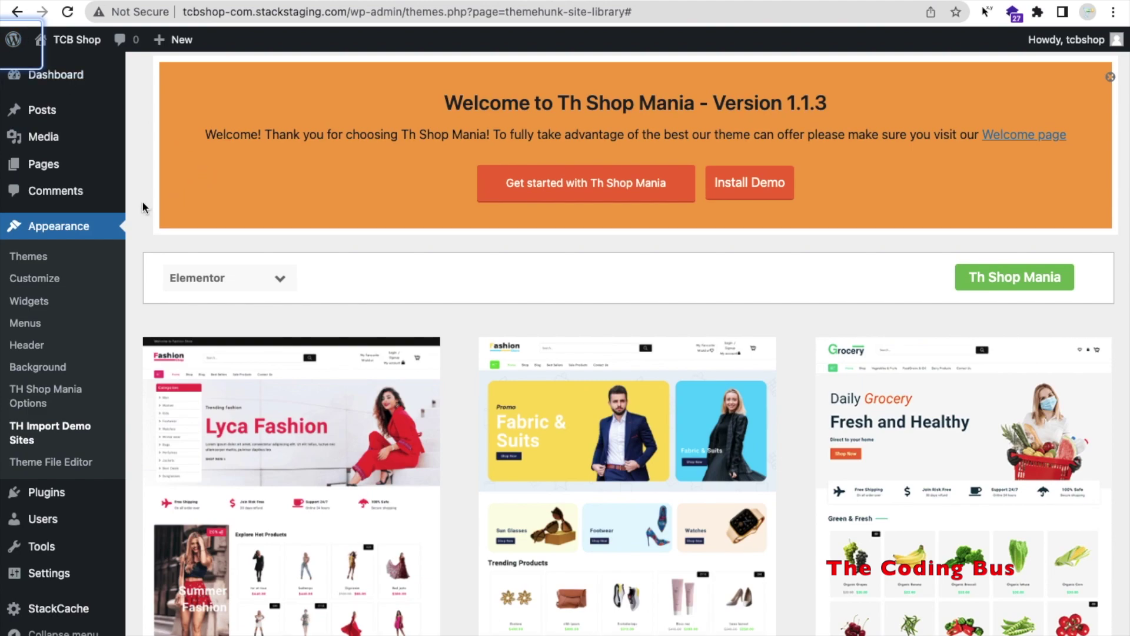
scroll(141, 204, "down", 2)
mouse_move(21, 562)
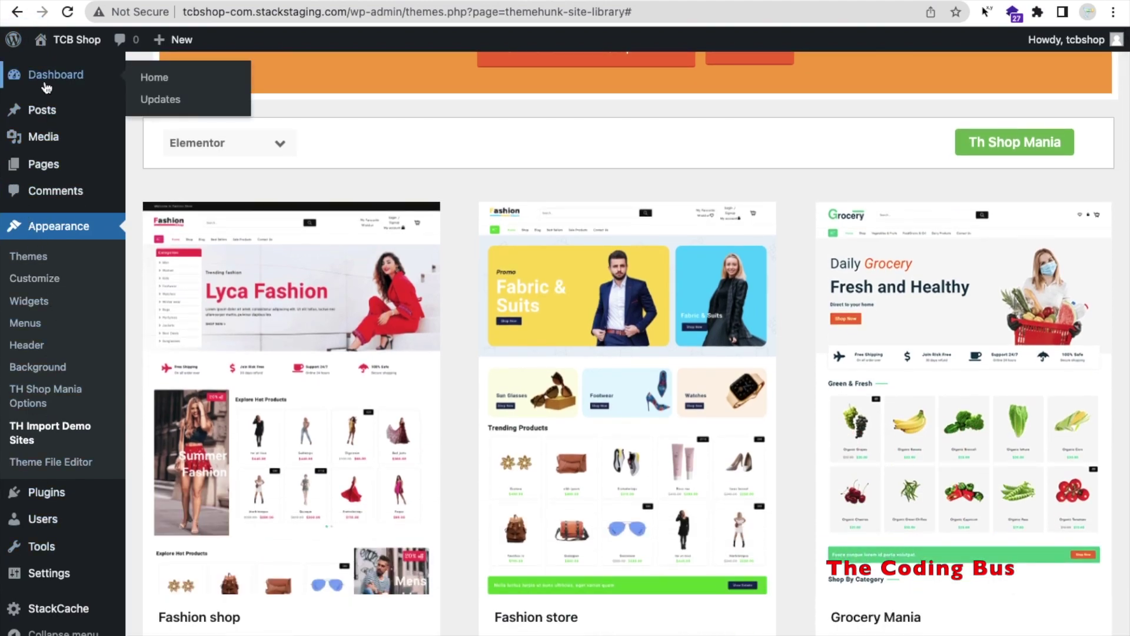
left_click(71, 89)
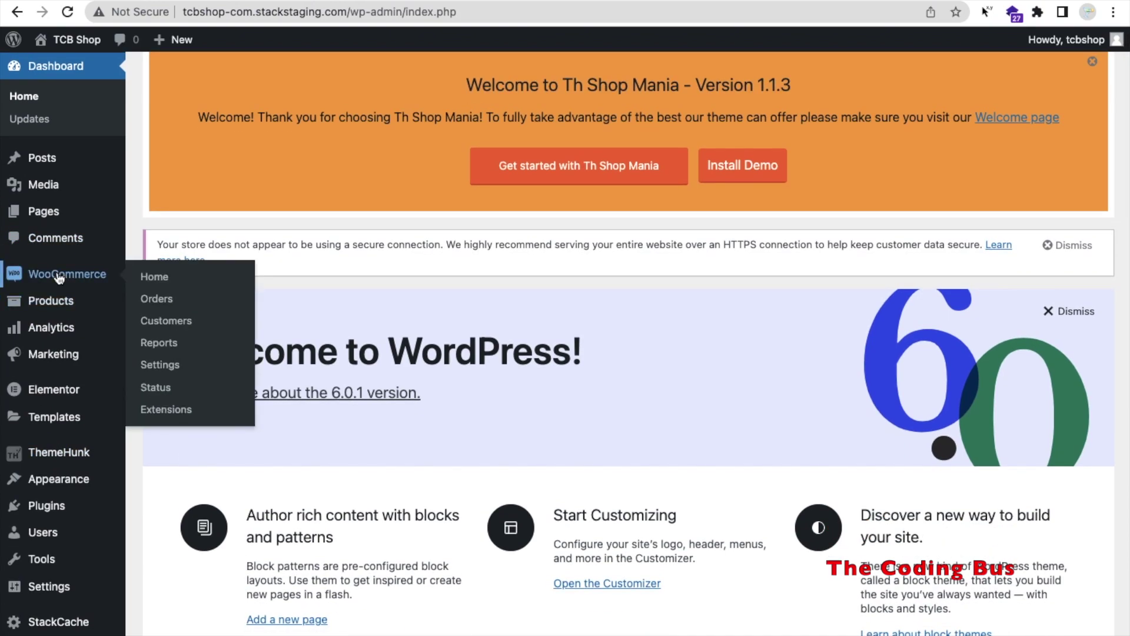
Open Products > All Products and look over the imported product list.
mouse_move(77, 341)
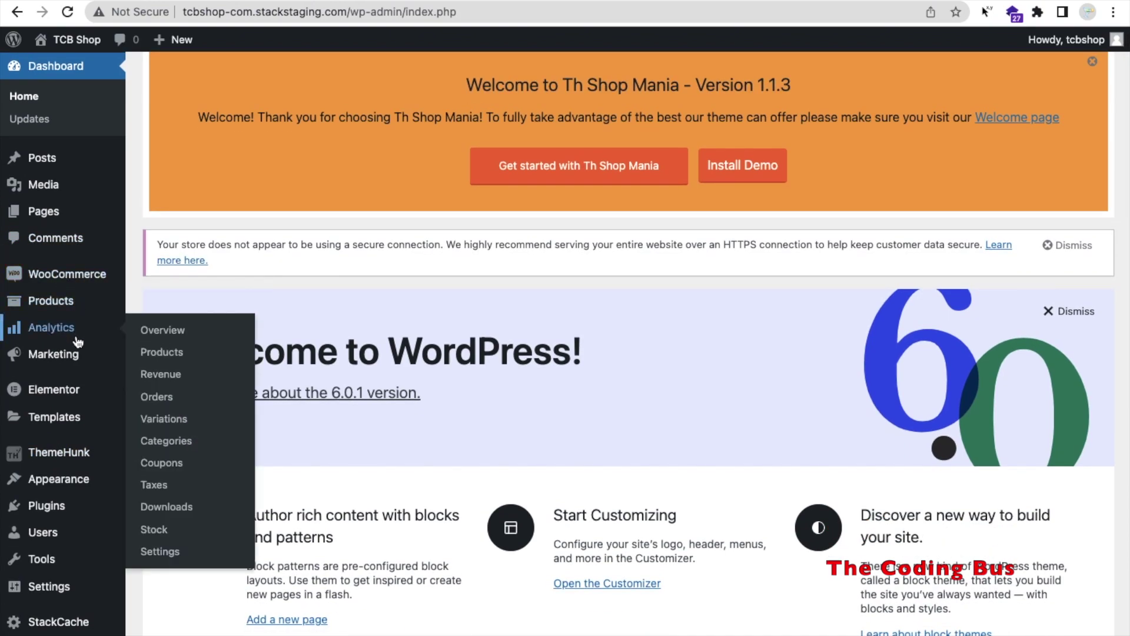
mouse_move(71, 368)
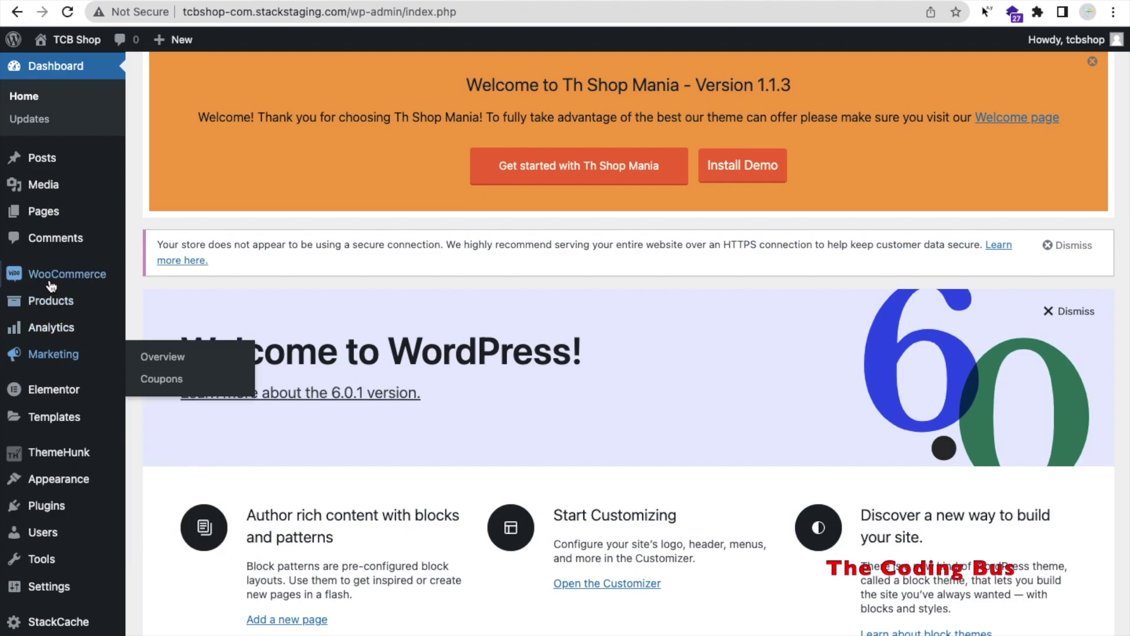
mouse_move(75, 276)
mouse_move(74, 303)
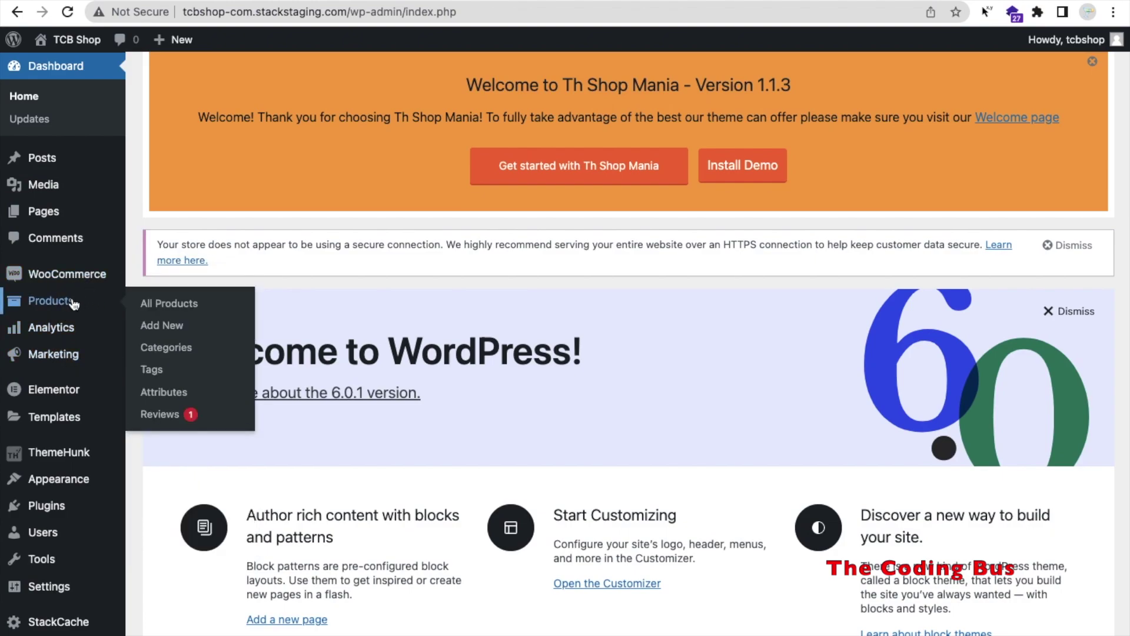
left_click(181, 312)
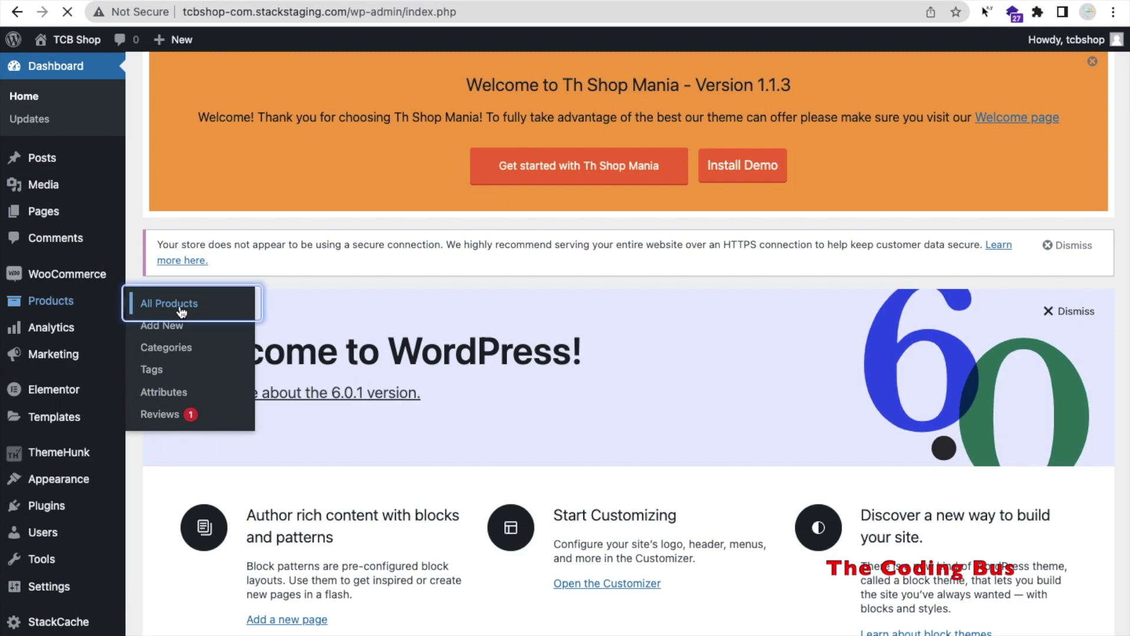
scroll(142, 241, "down", 4)
scroll(140, 237, "down", 2)
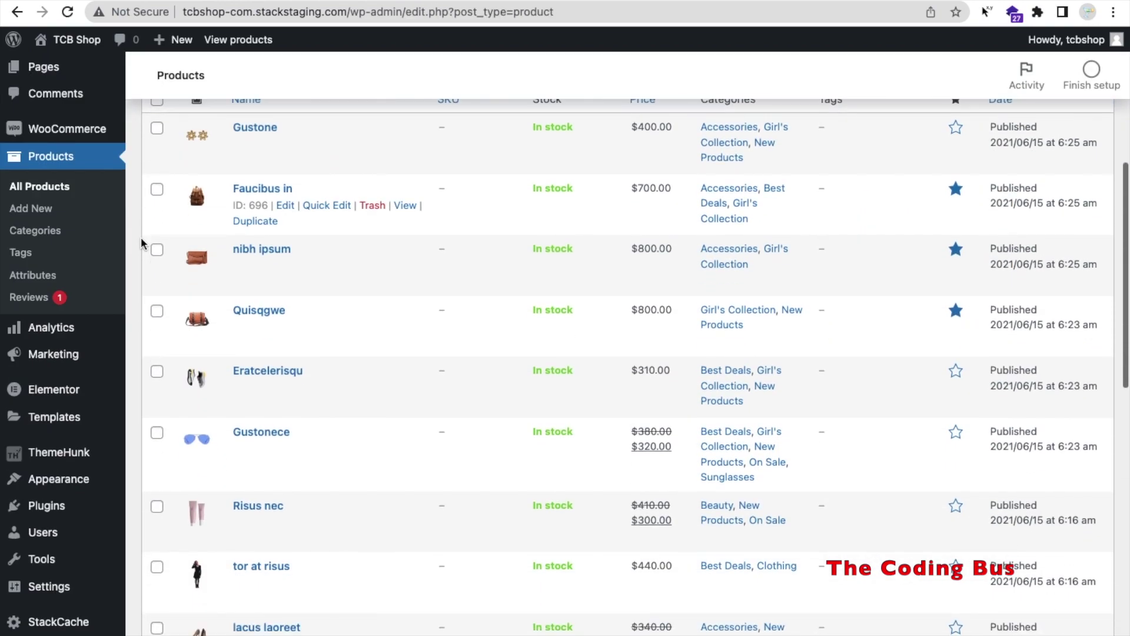
scroll(140, 237, "up", 3)
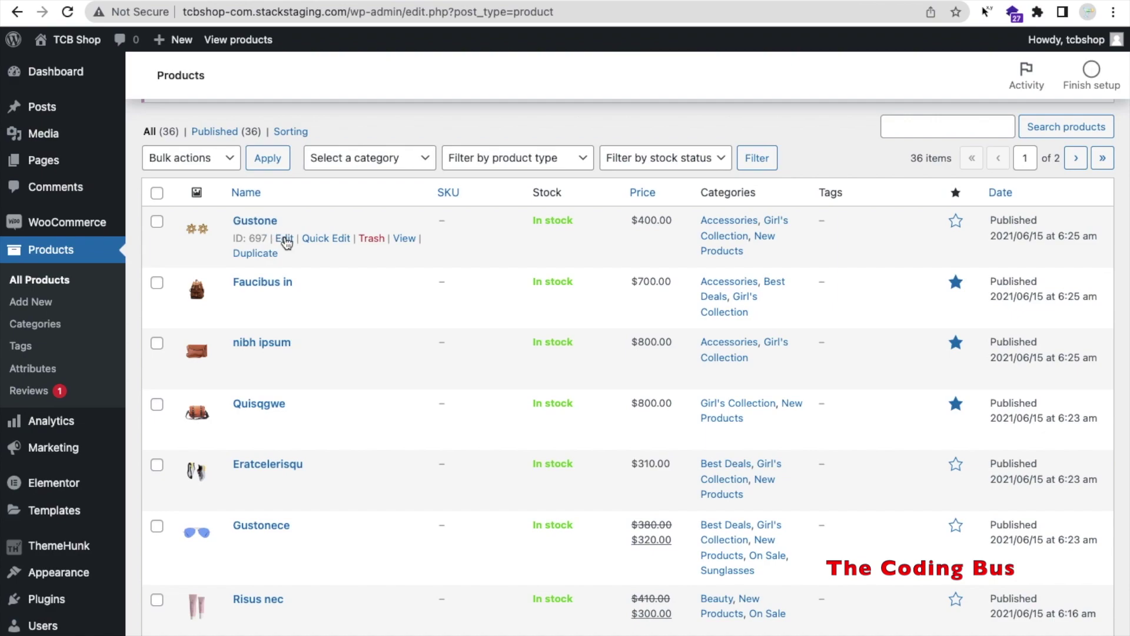
Open the Gustone product for editing and rename it 'Ear Rings'.
left_click(285, 239)
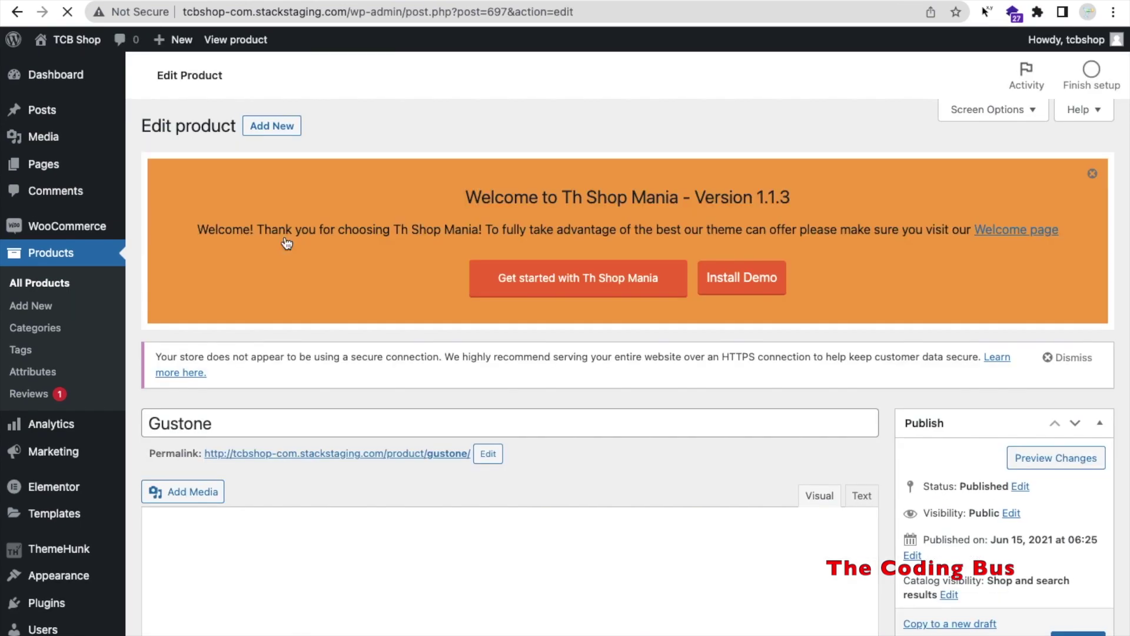
scroll(286, 242, "down", 3)
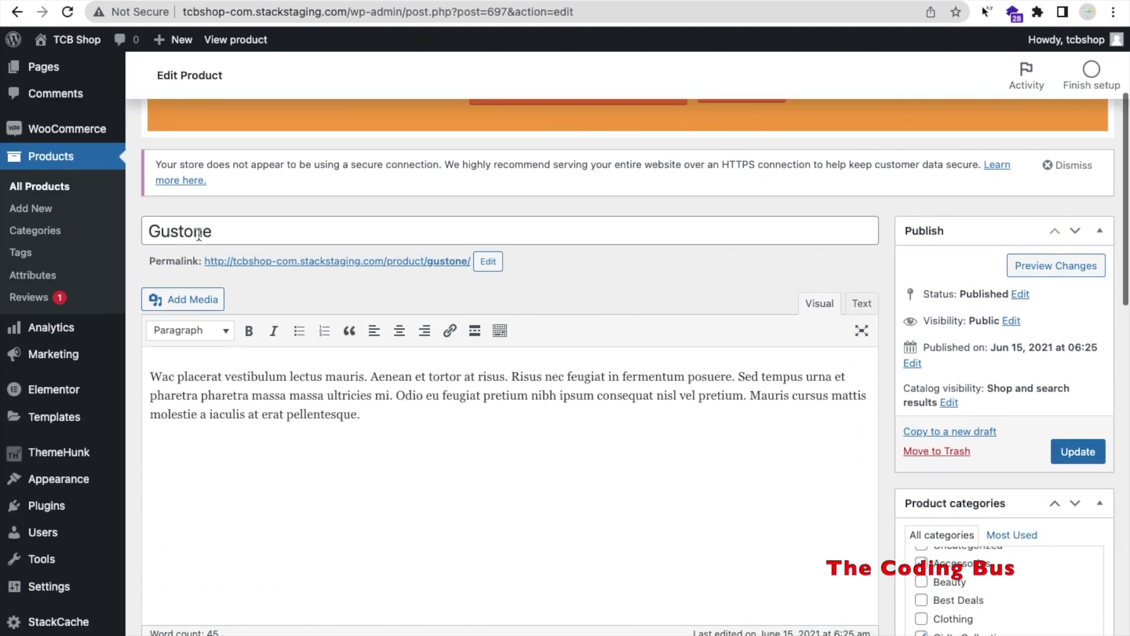
double_click(224, 234)
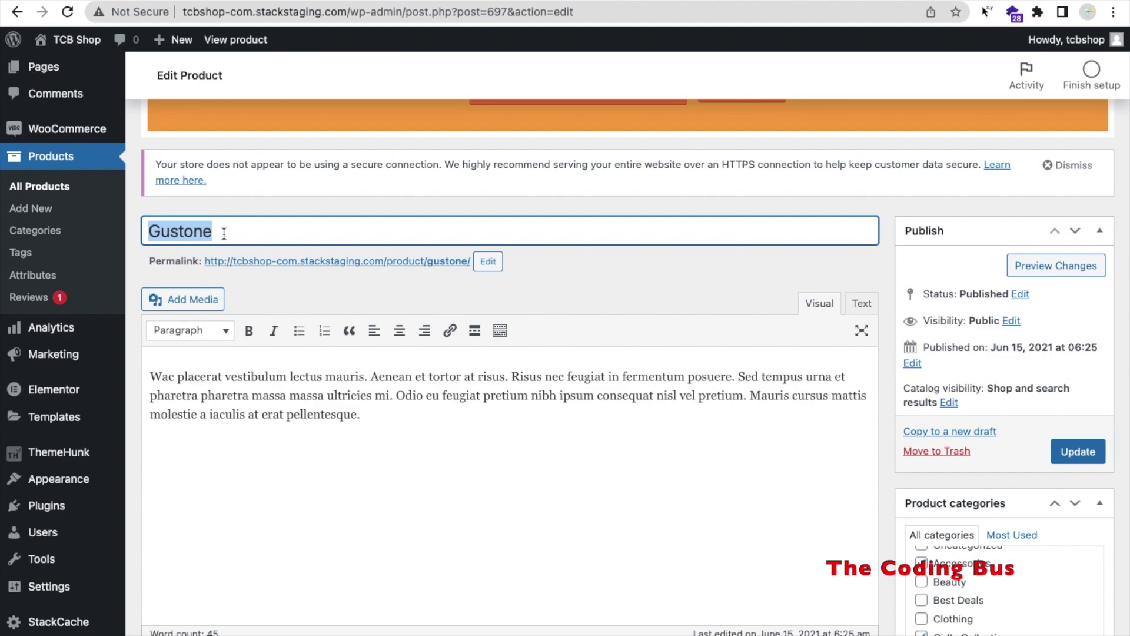
type("R")
key("BackSpace")
type("Ear Rings")
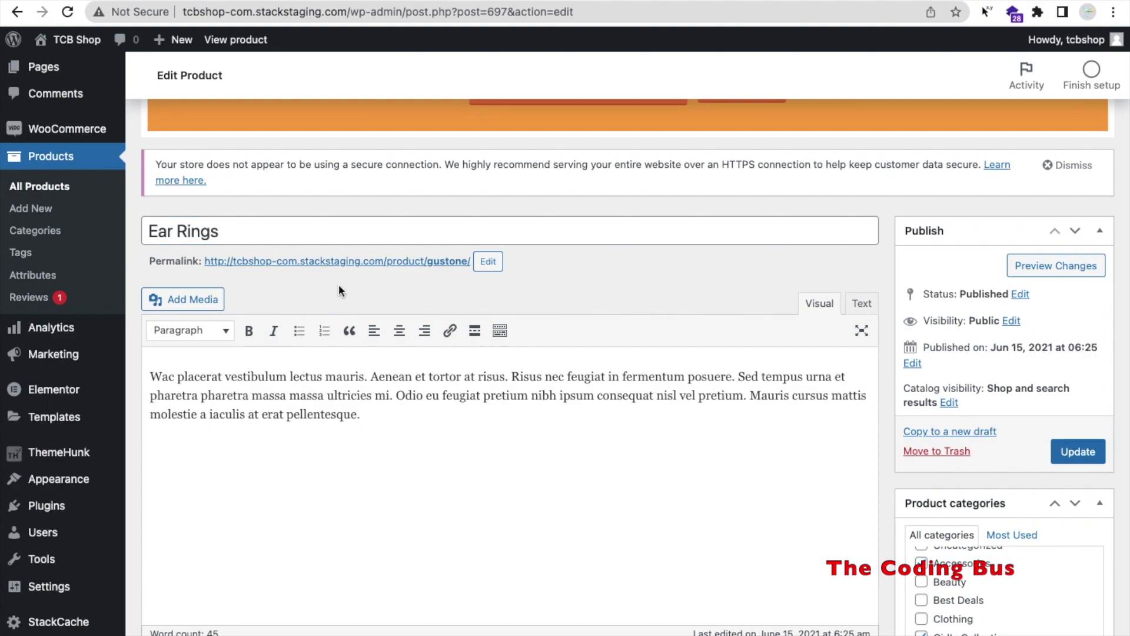
Change the product's regular price from 400 to 1000.
scroll(338, 284, "down", 3)
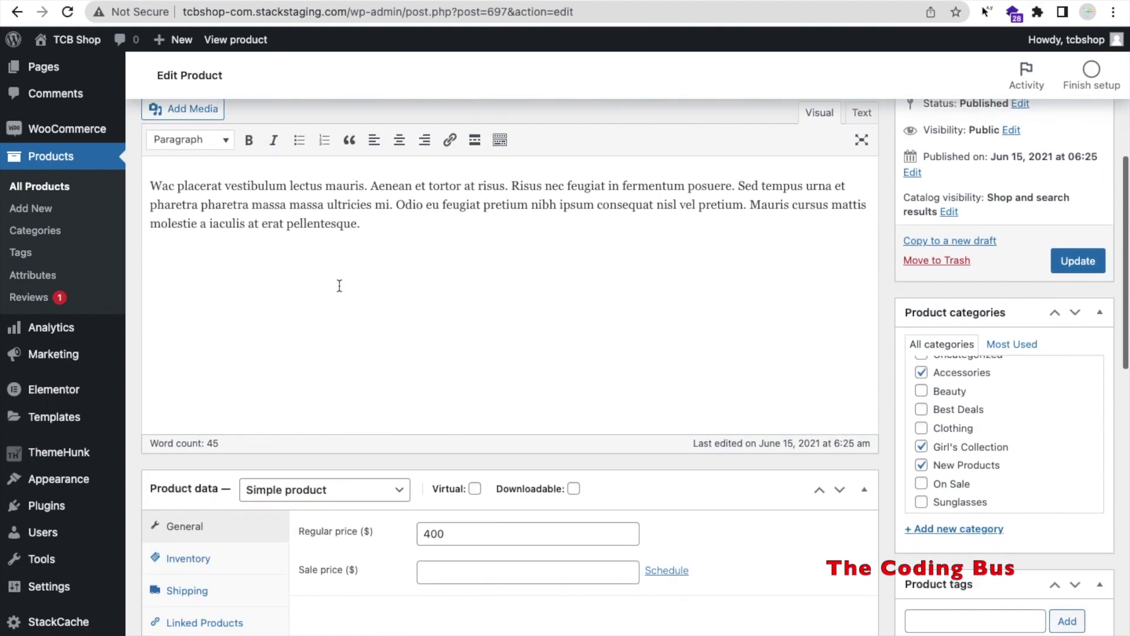
left_click(384, 234)
scroll(384, 233, "down", 3)
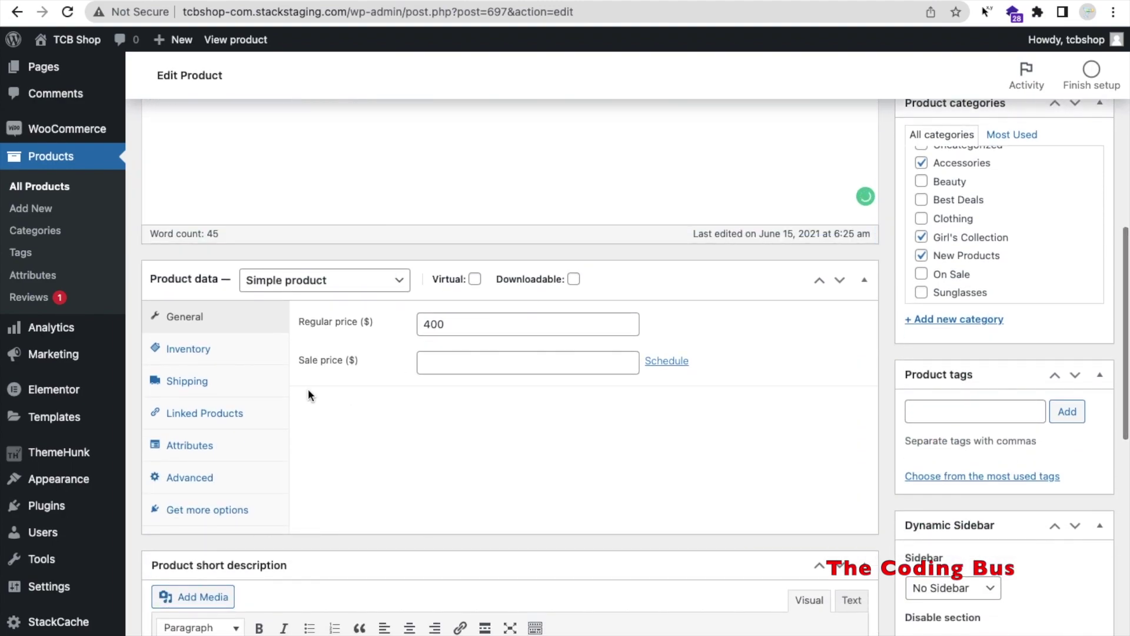
double_click(450, 328)
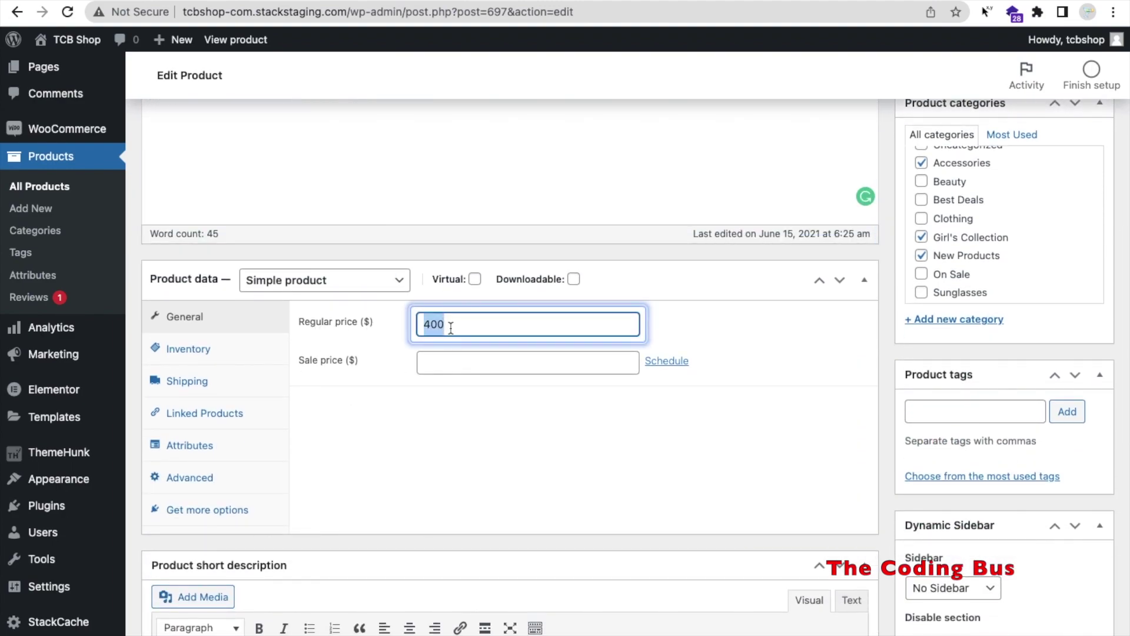
type("1000")
key("BackSpace")
left_click(397, 338)
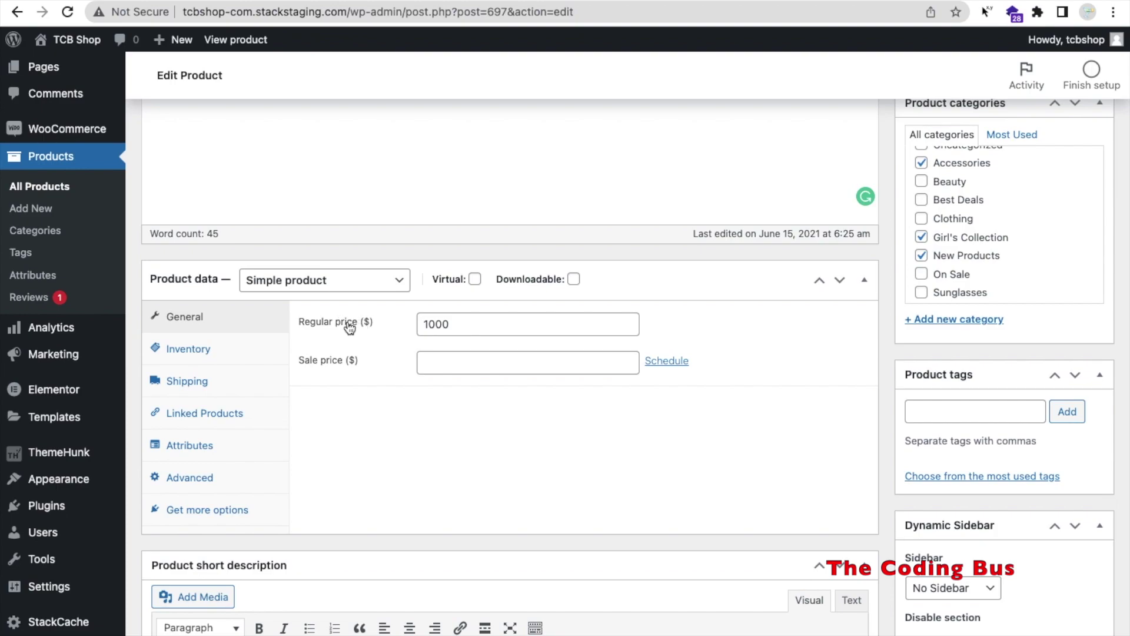
scroll(403, 355, "down", 6)
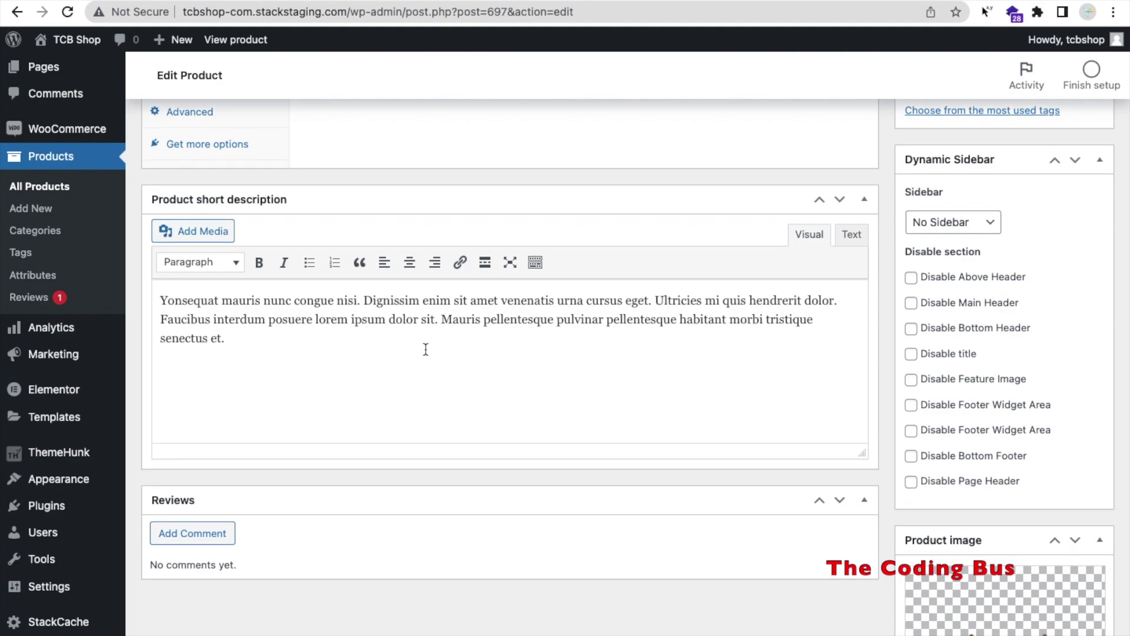
scroll(424, 351, "down", 4)
scroll(425, 351, "down", 2)
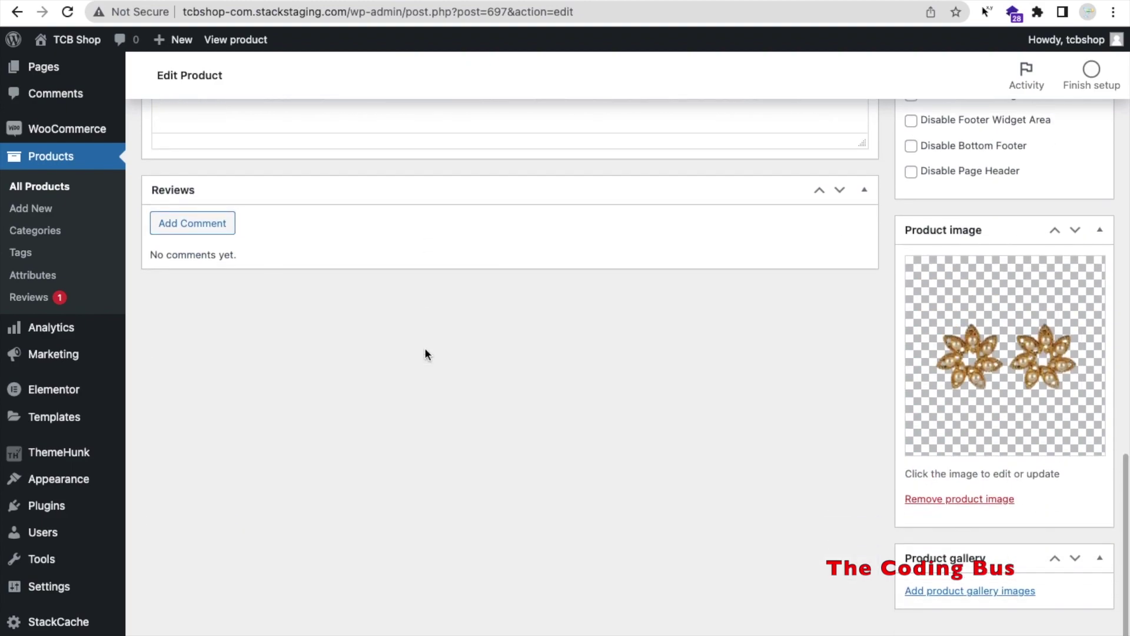
Set the earring picture from the Media Library as the Ear Rings product image and update the product.
left_click(1019, 359)
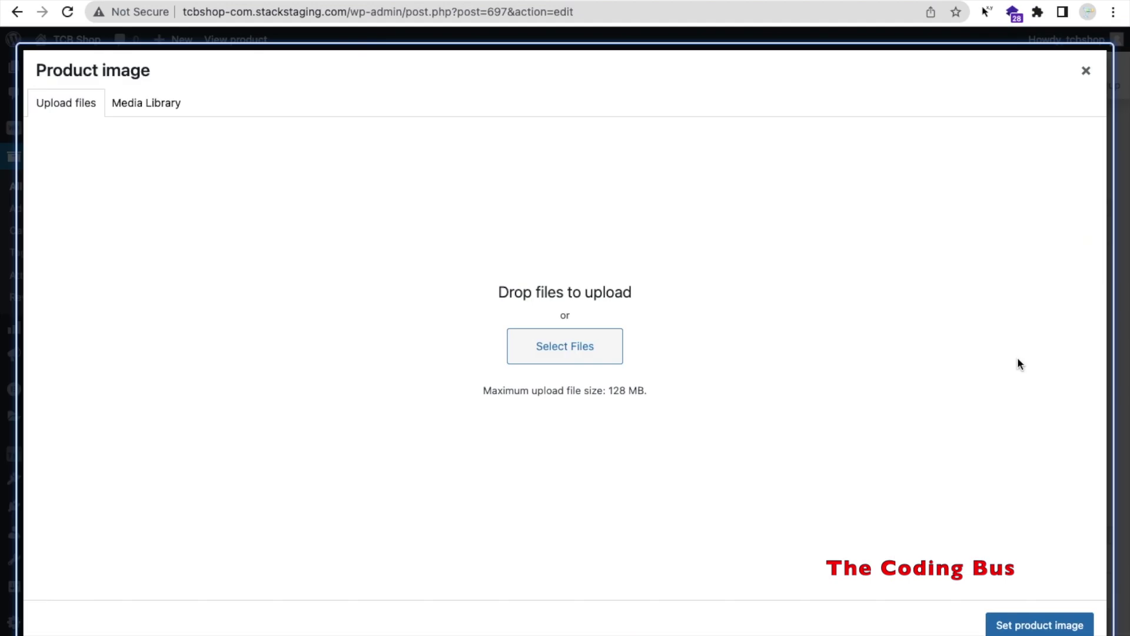
left_click(144, 103)
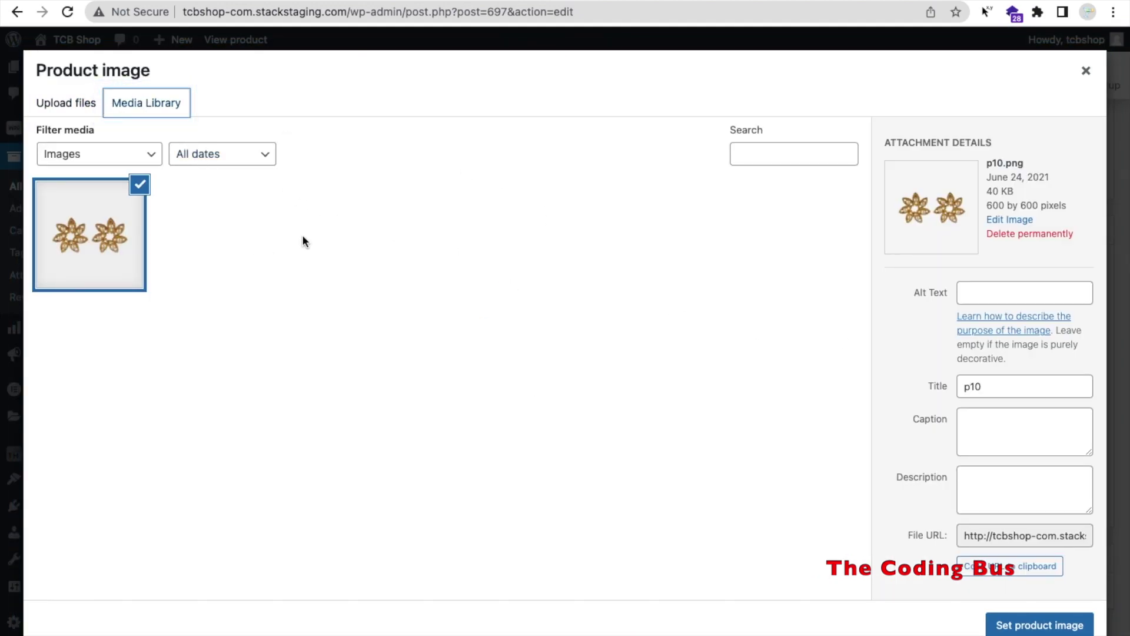
left_click(73, 106)
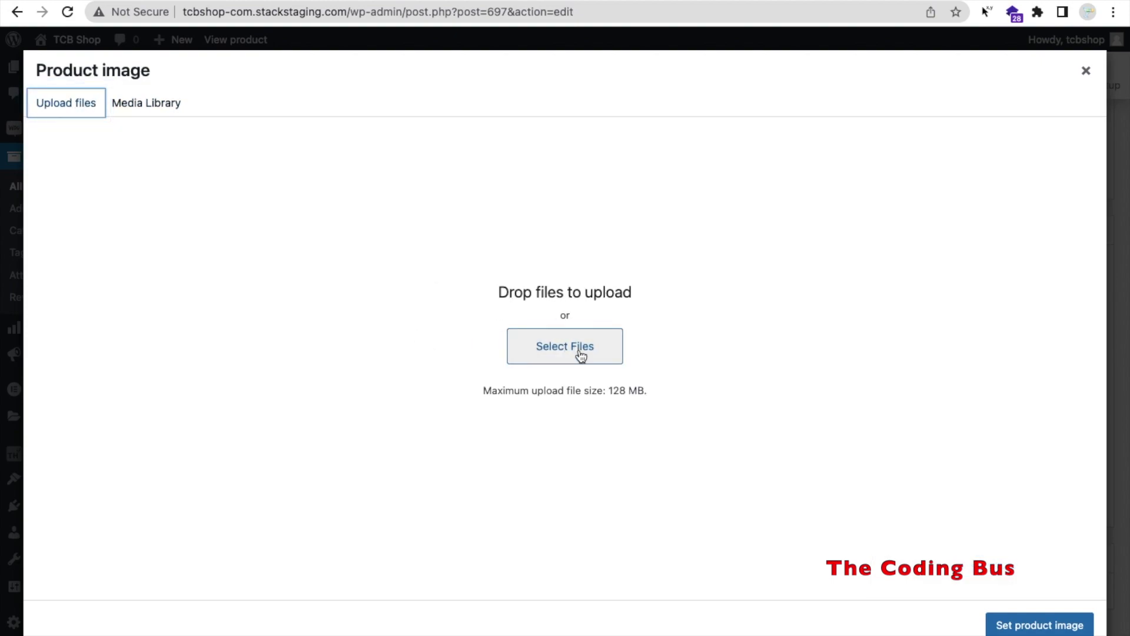
left_click(147, 106)
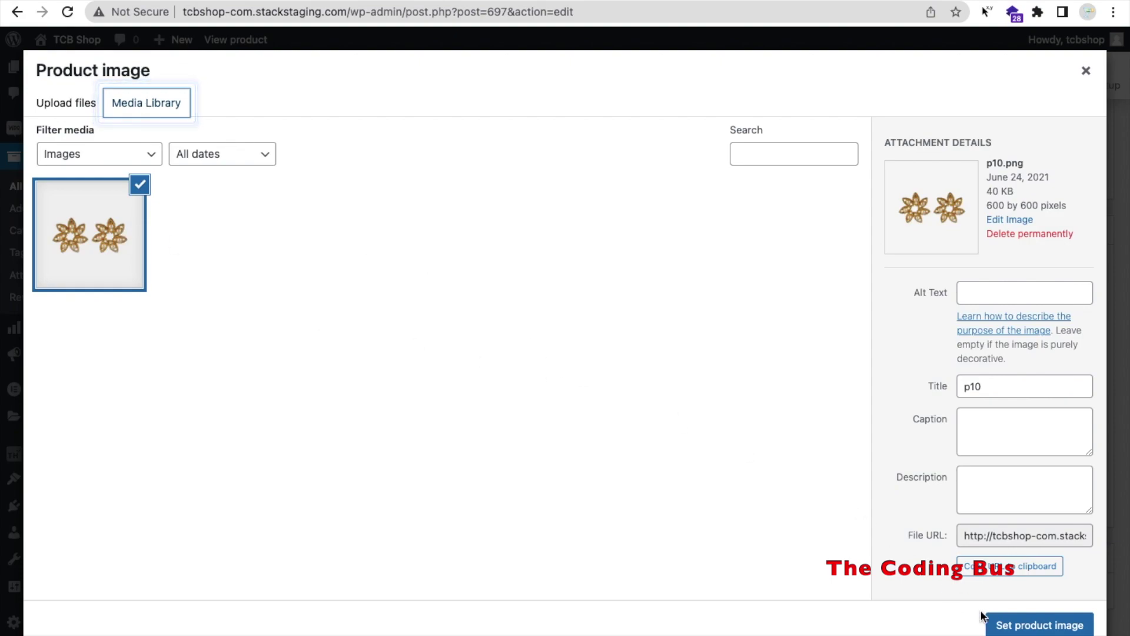
left_click(1011, 625)
scroll(832, 429, "up", 15)
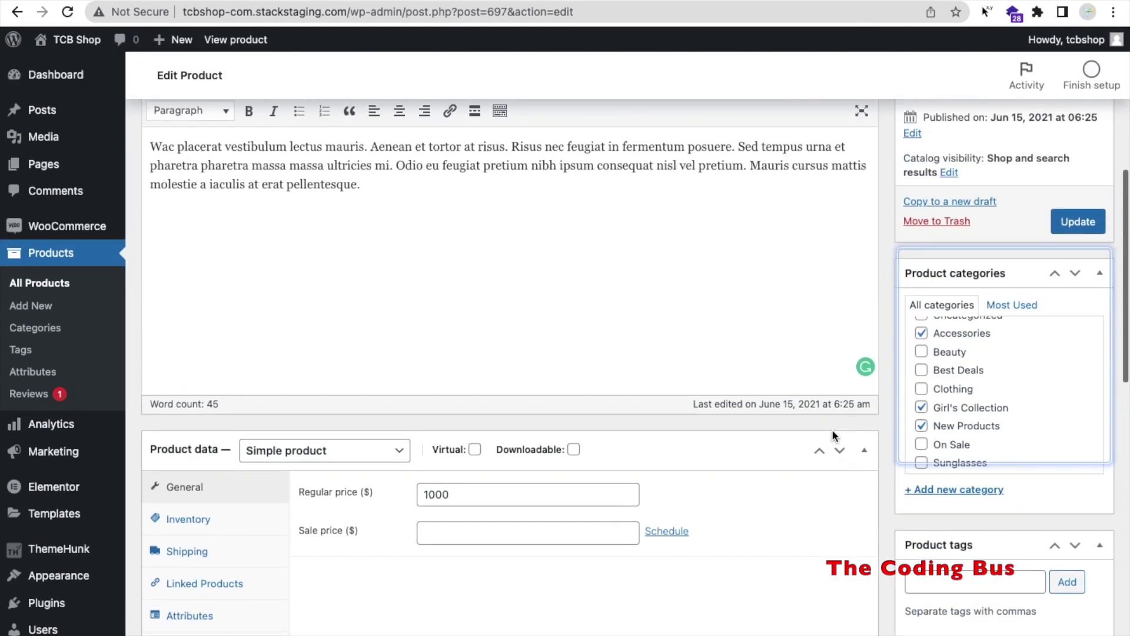
left_click(1090, 402)
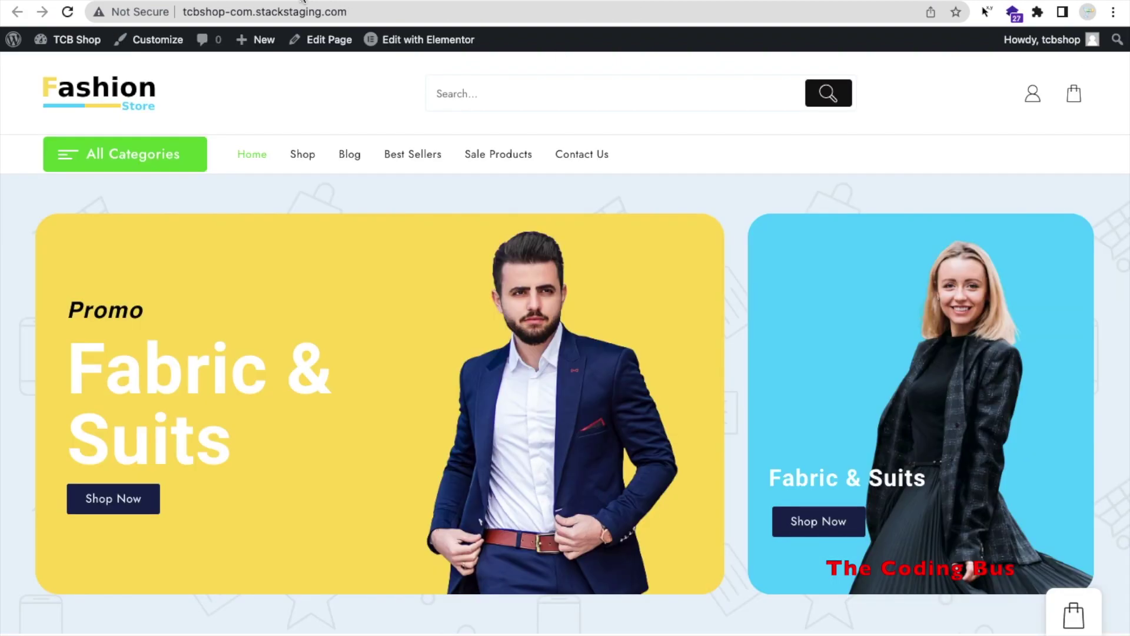
left_click(302, 8)
Search the storefront for 'ear' and add the $1,000.00 Ear Rings to the cart.
key("Return")
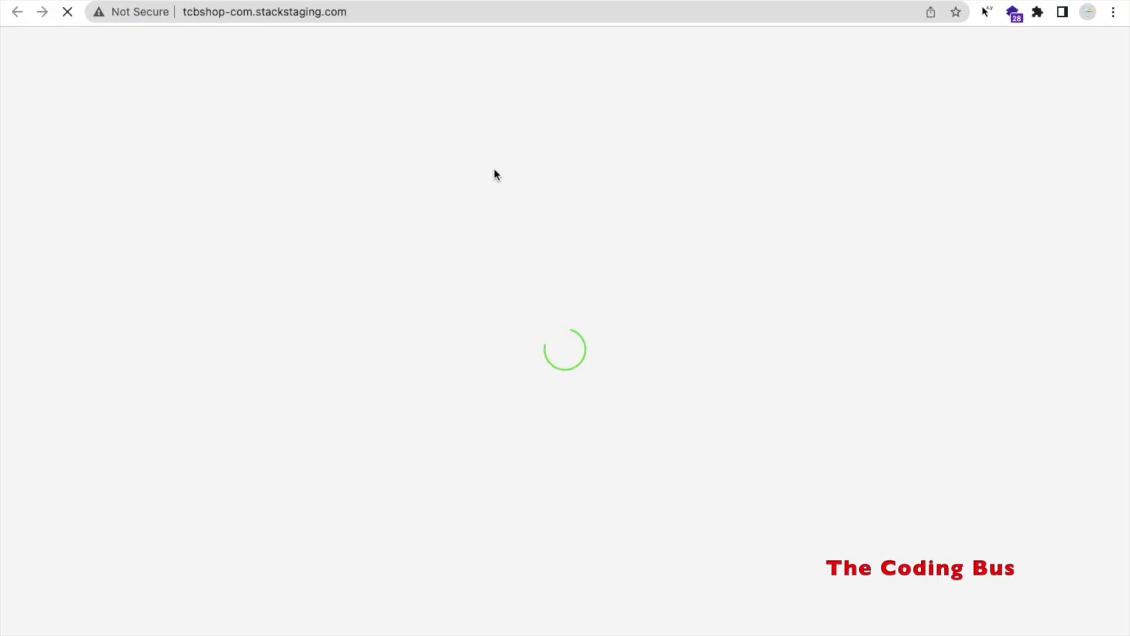
scroll(474, 306, "down", 13)
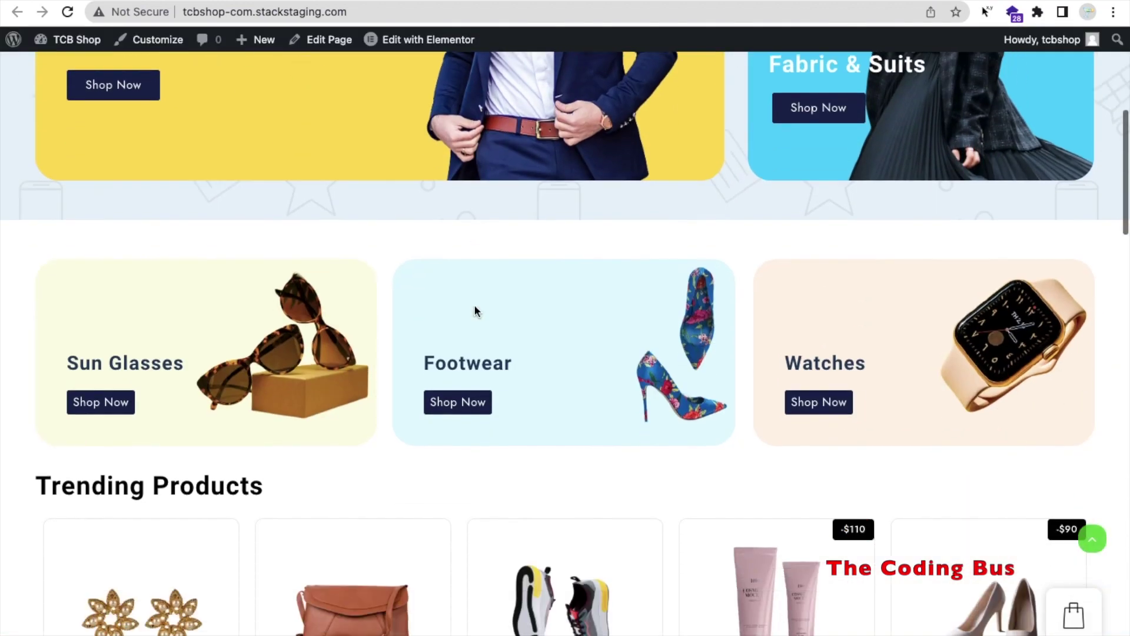
scroll(474, 312, "down", 1)
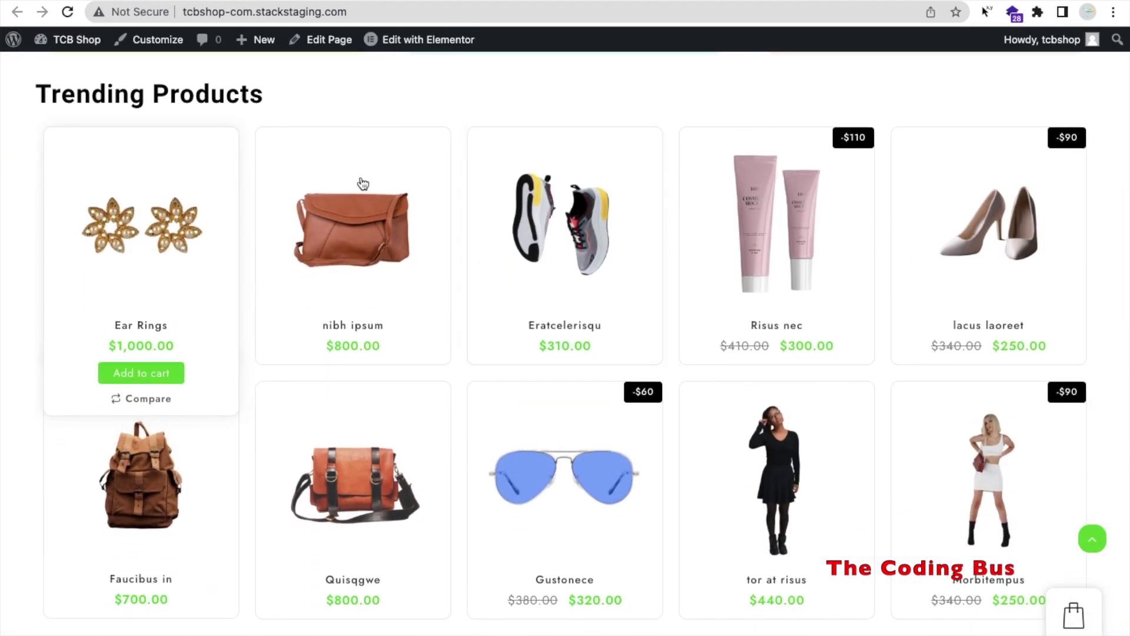
scroll(461, 195, "up", 15)
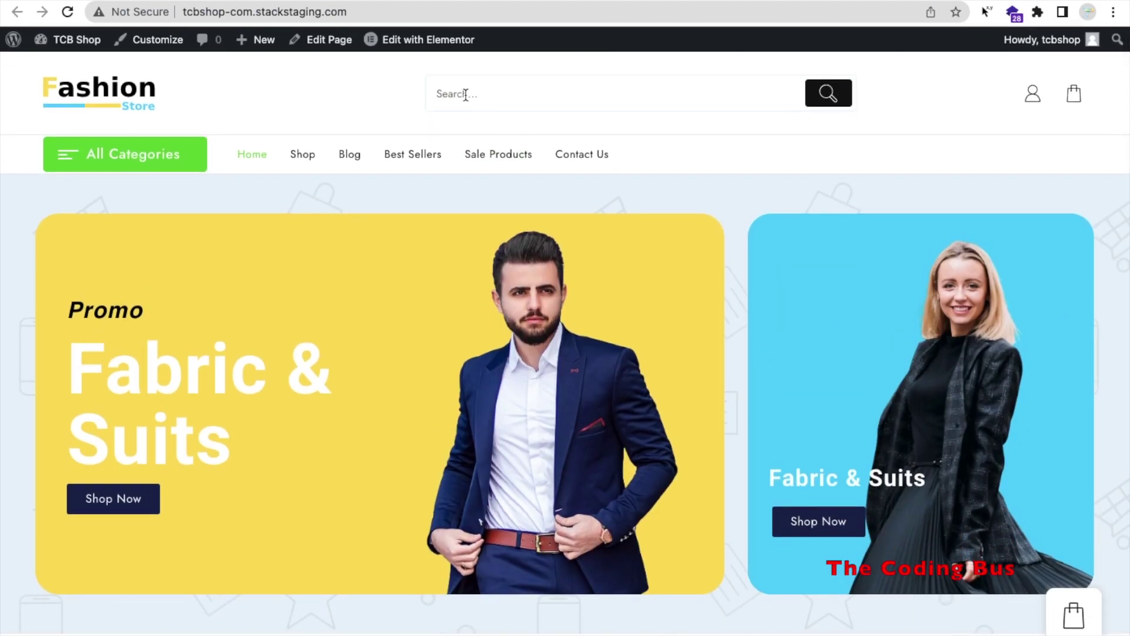
left_click(465, 96)
type("ear")
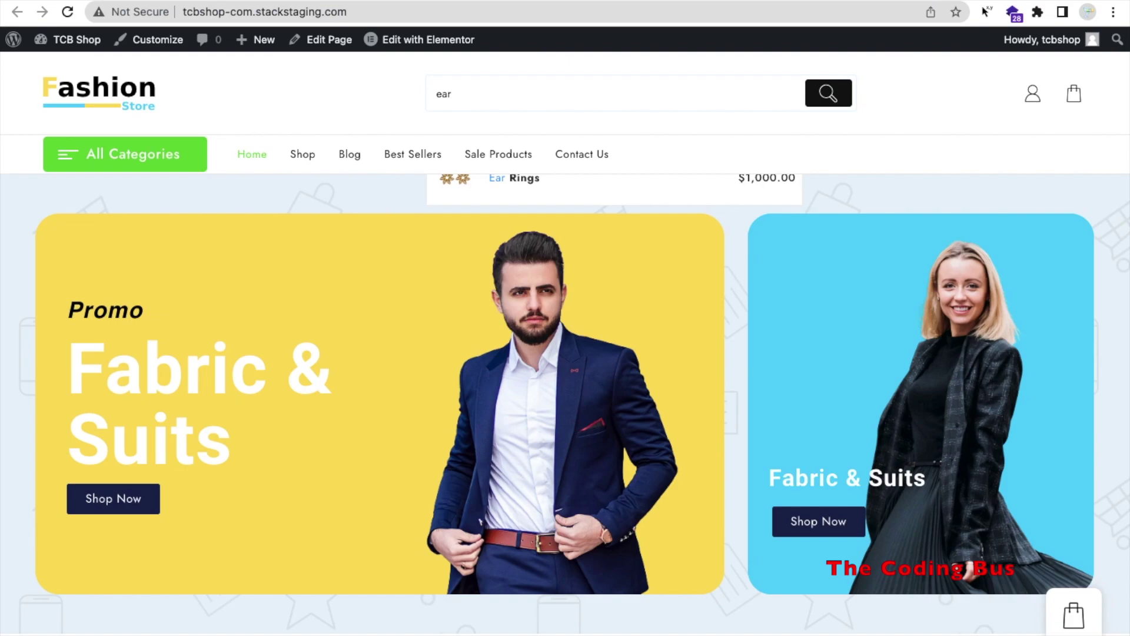
left_click(505, 184)
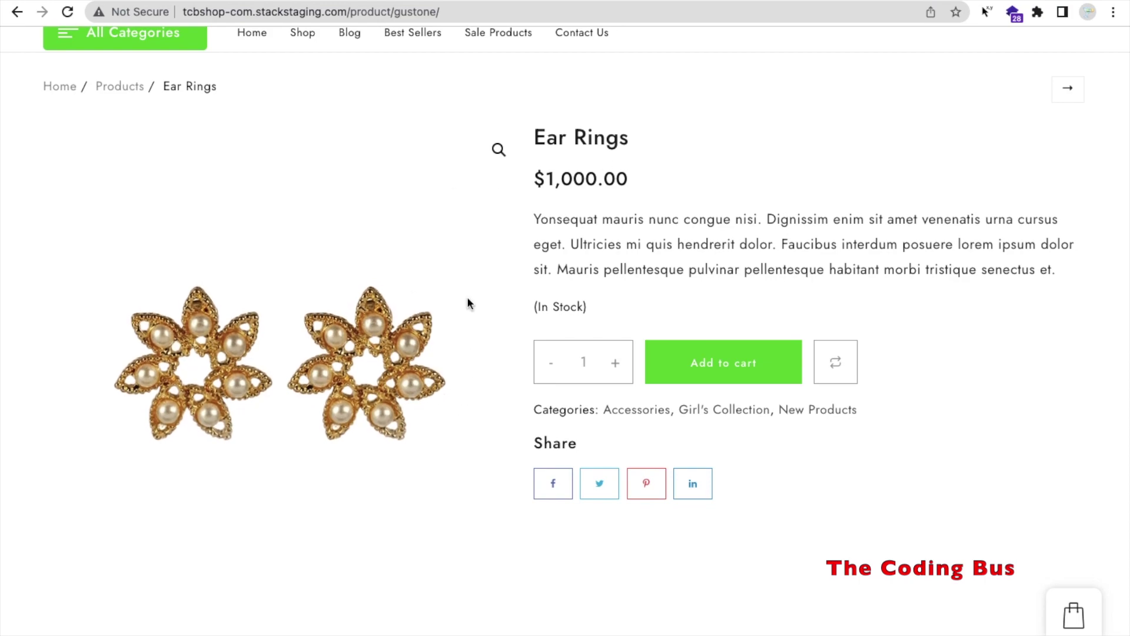
left_click(711, 370)
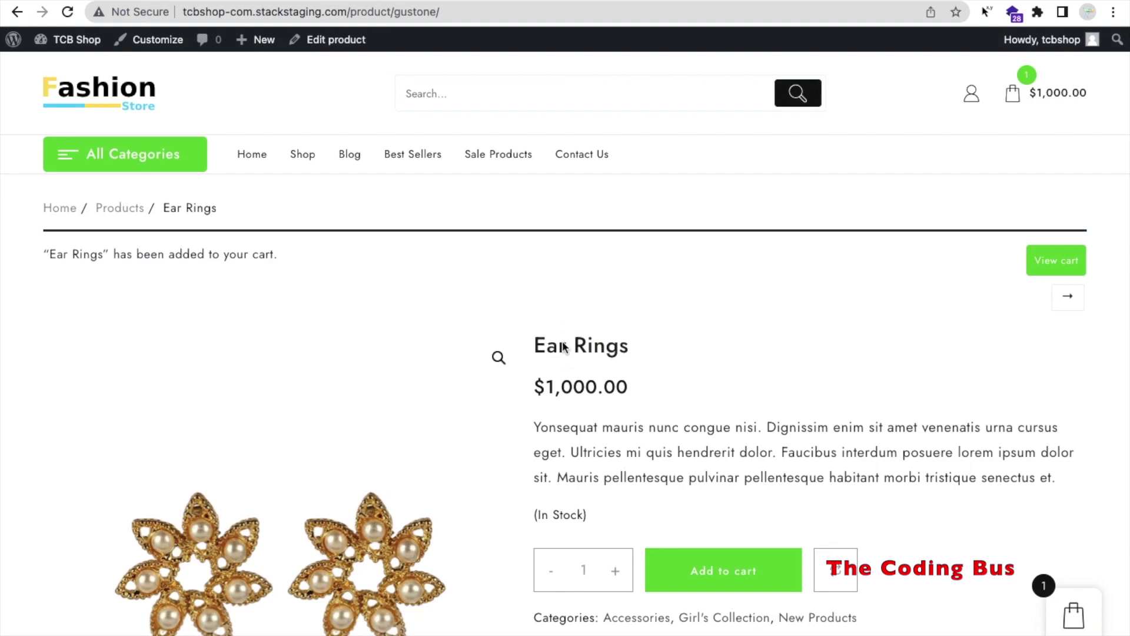
scroll(547, 350, "up", 3)
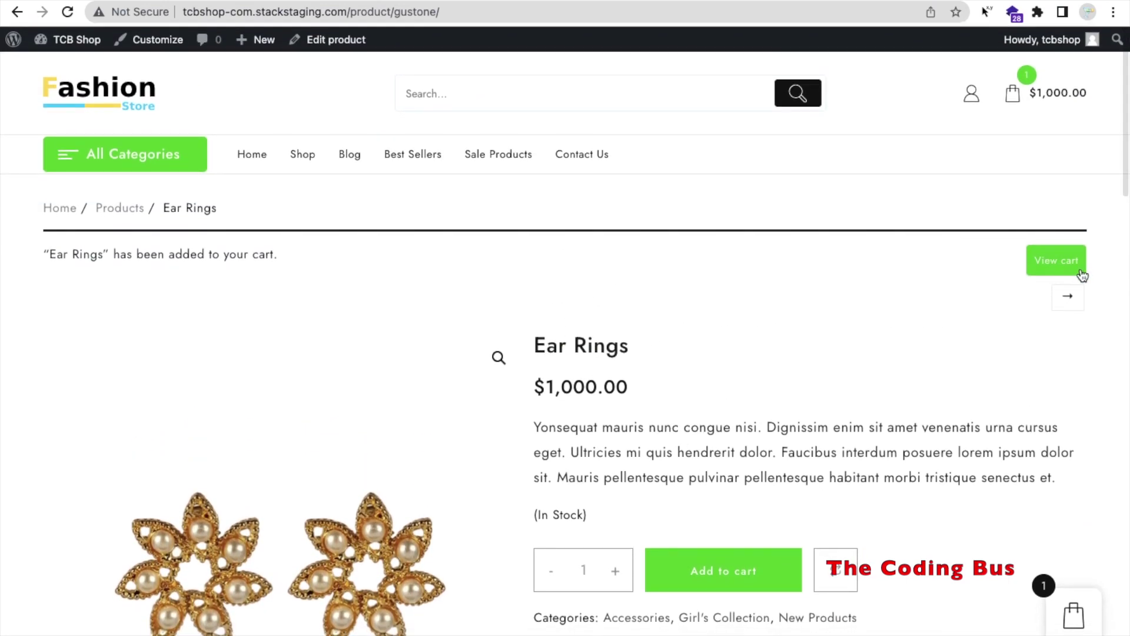
Proceed from the cart to checkout for the Ear Rings, where no payment methods are available.
left_click(1077, 270)
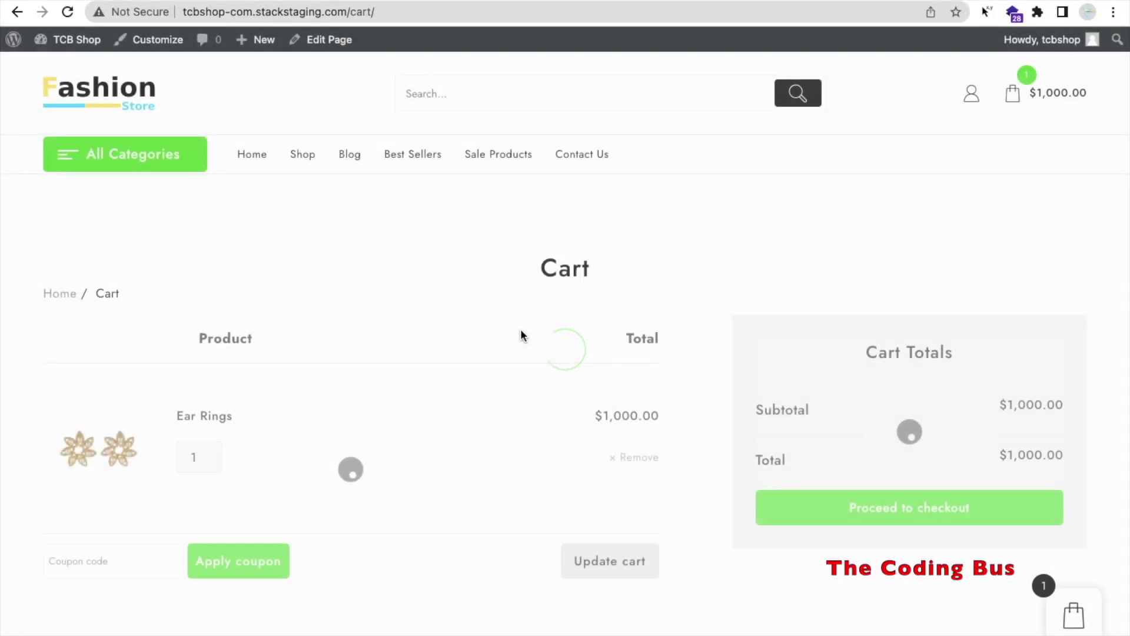
scroll(521, 333, "down", 2)
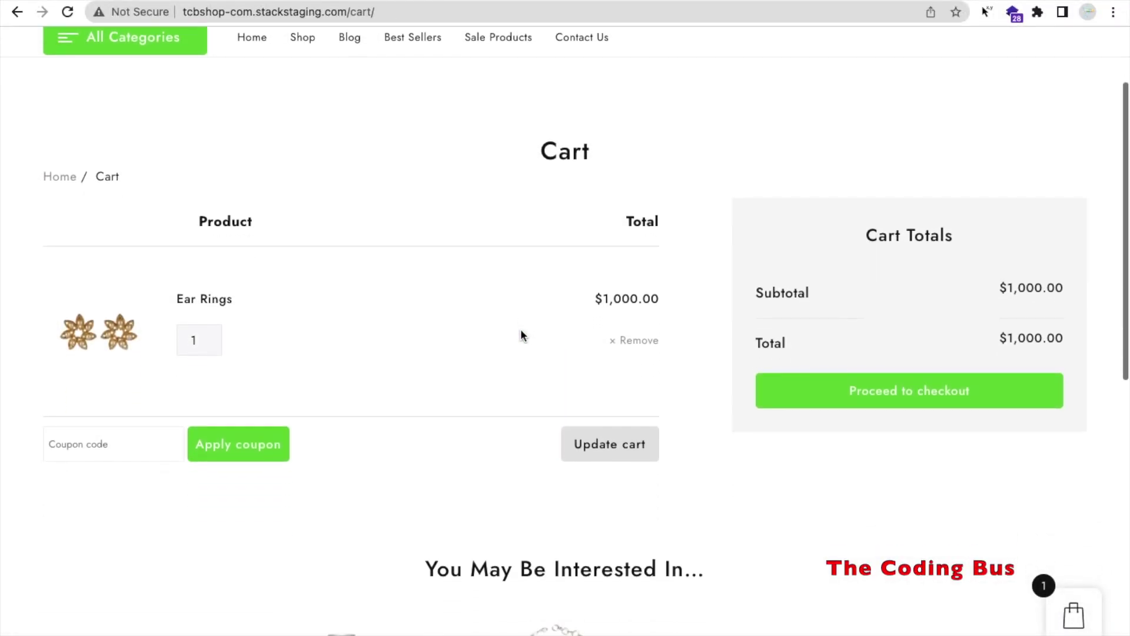
left_click(892, 394)
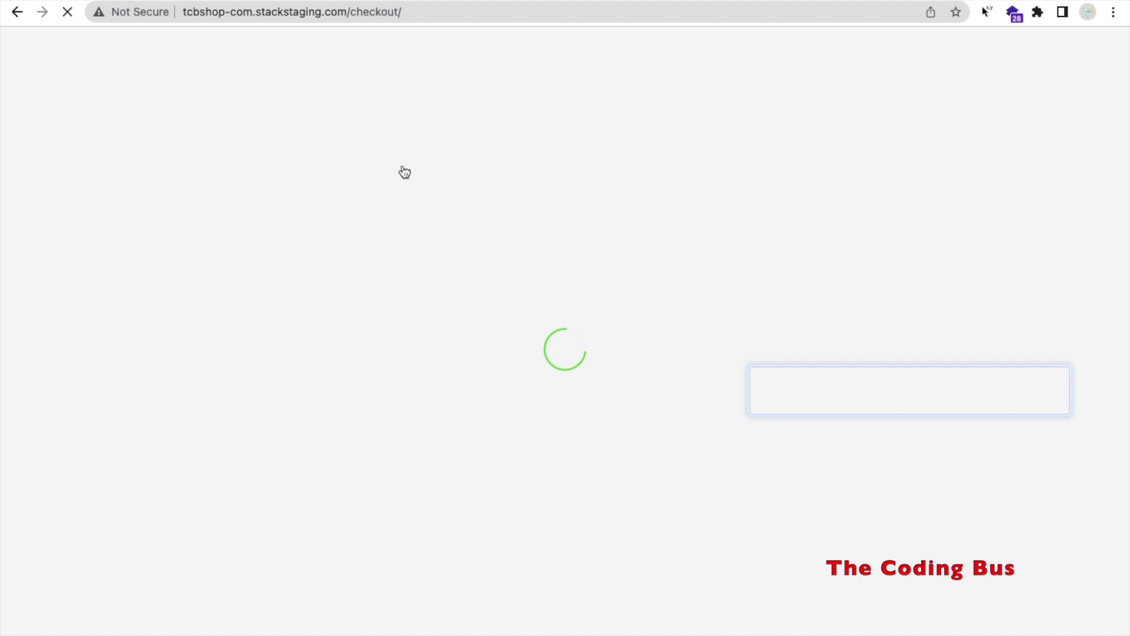
scroll(571, 390, "down", 9)
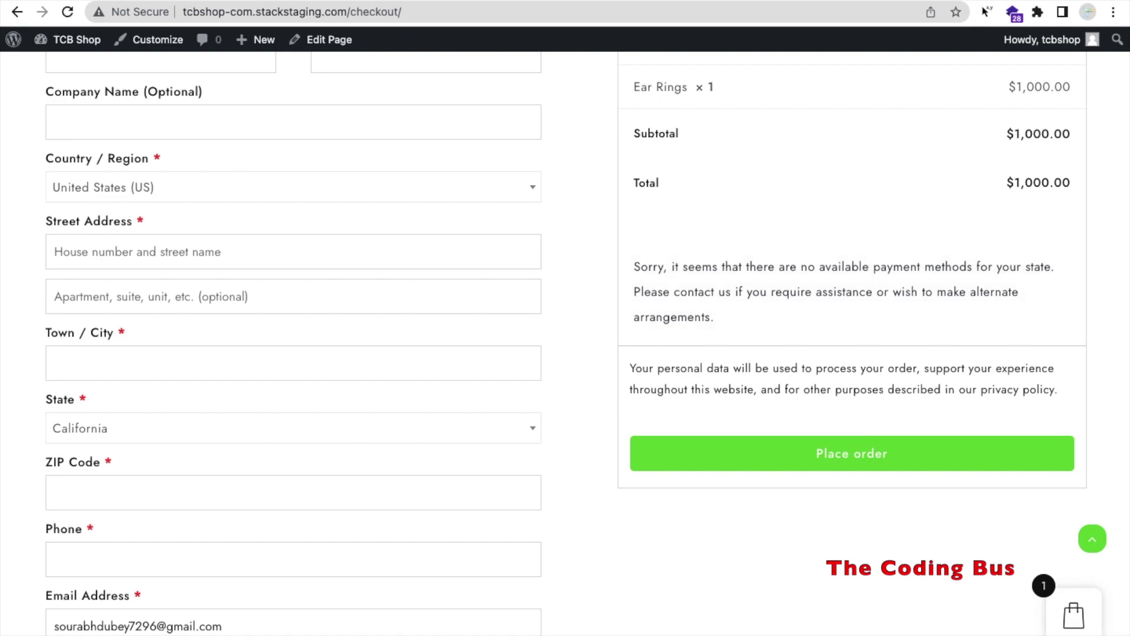
left_click(35, 7)
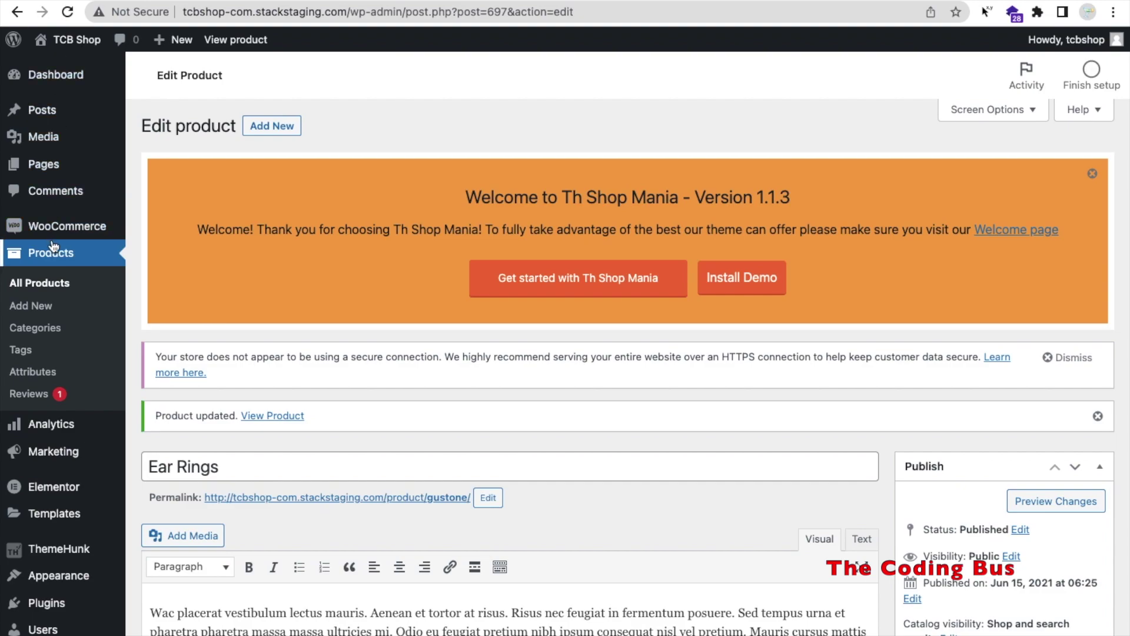
Enable Cash on delivery in WooCommerce Payments settings and save the changes.
mouse_move(22, 228)
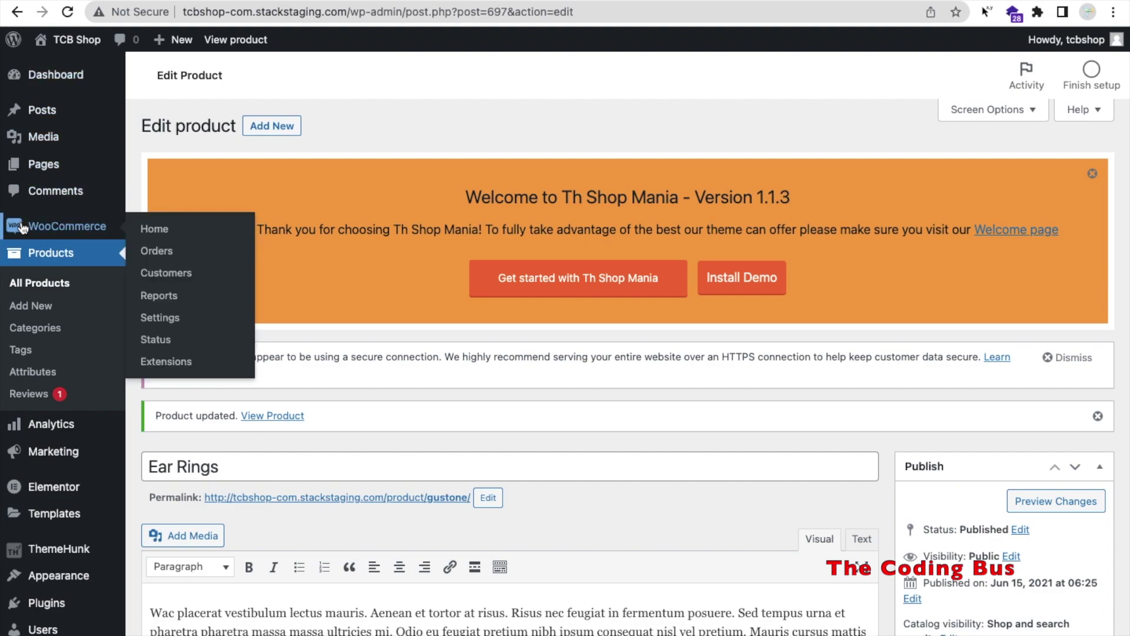
left_click(188, 324)
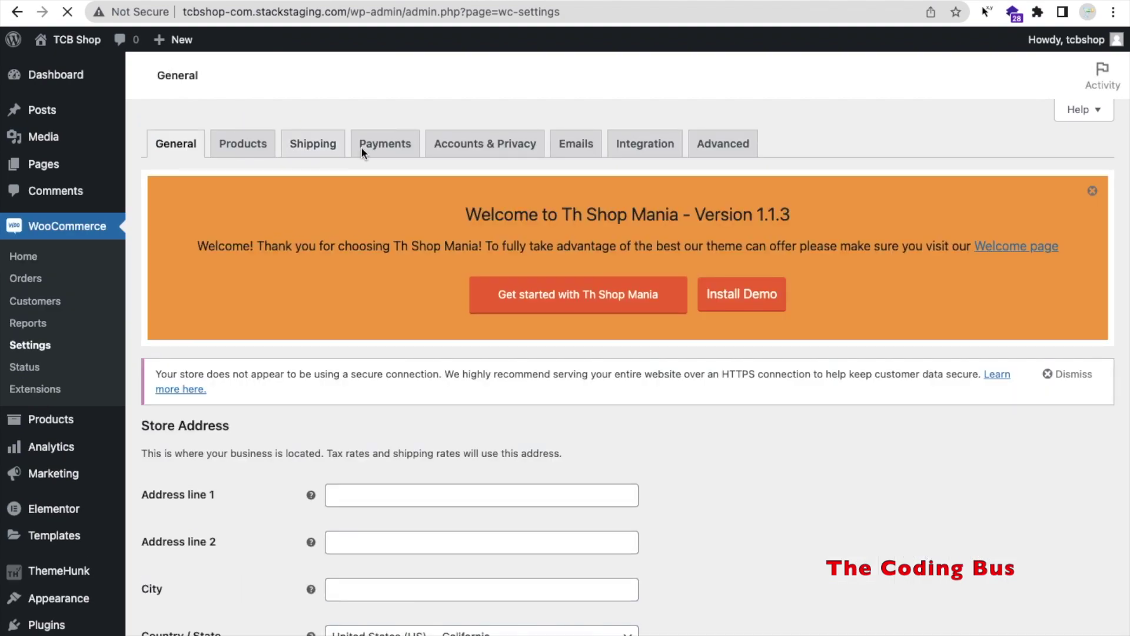
left_click(392, 154)
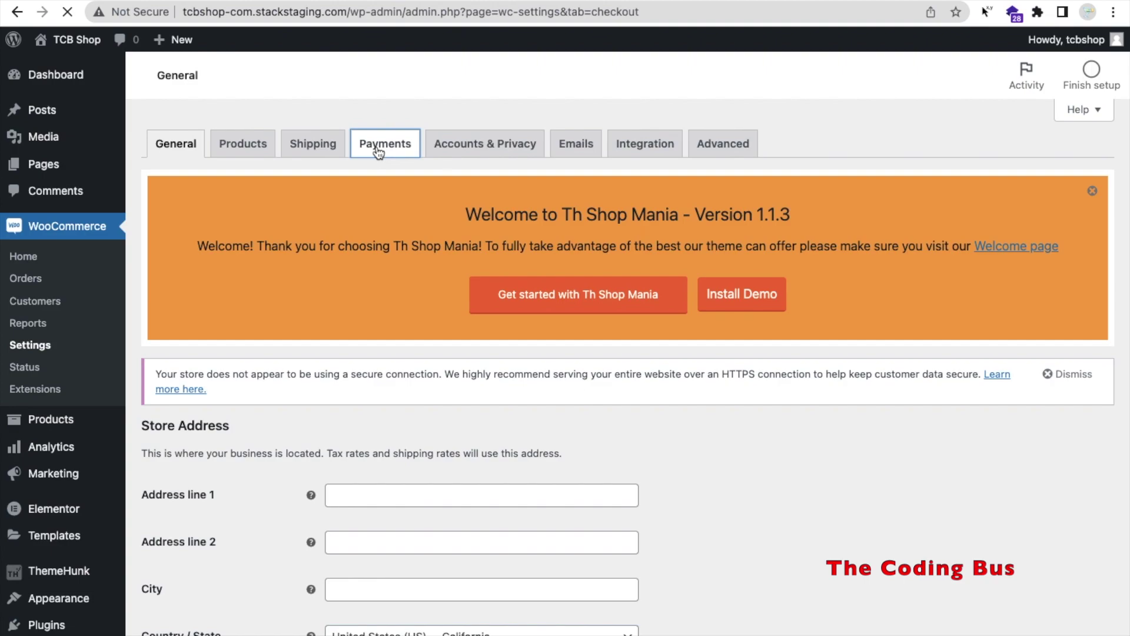
scroll(341, 379, "down", 6)
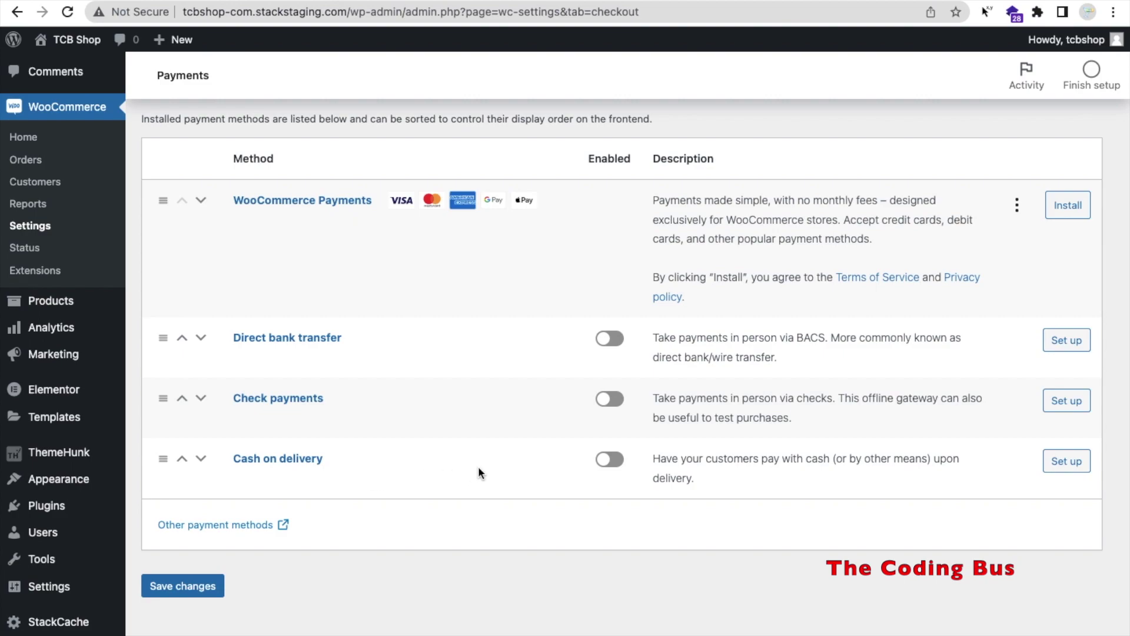
left_click(609, 460)
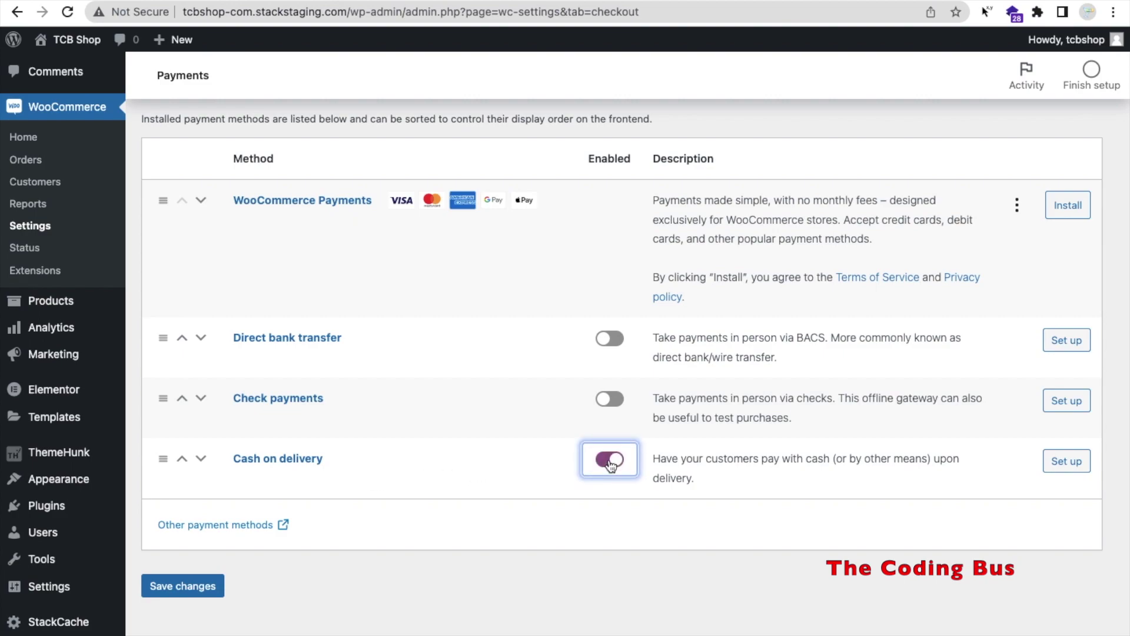
left_click(209, 581)
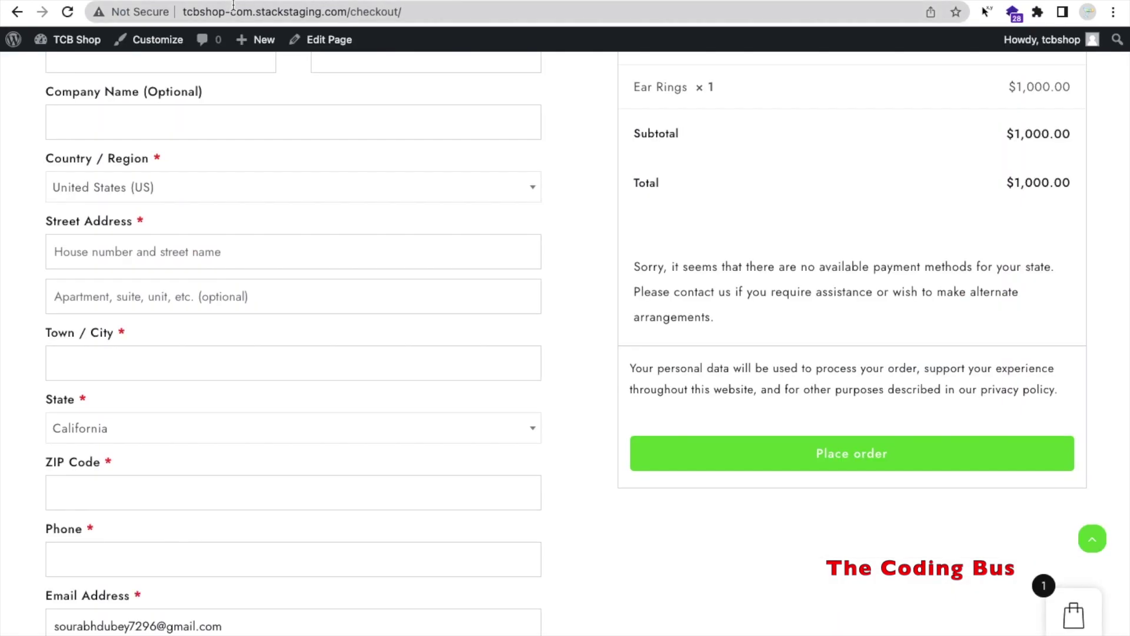
Reload the checkout page and autofill the billing details with a Gujarat, India address.
left_click(233, 5)
key("Return")
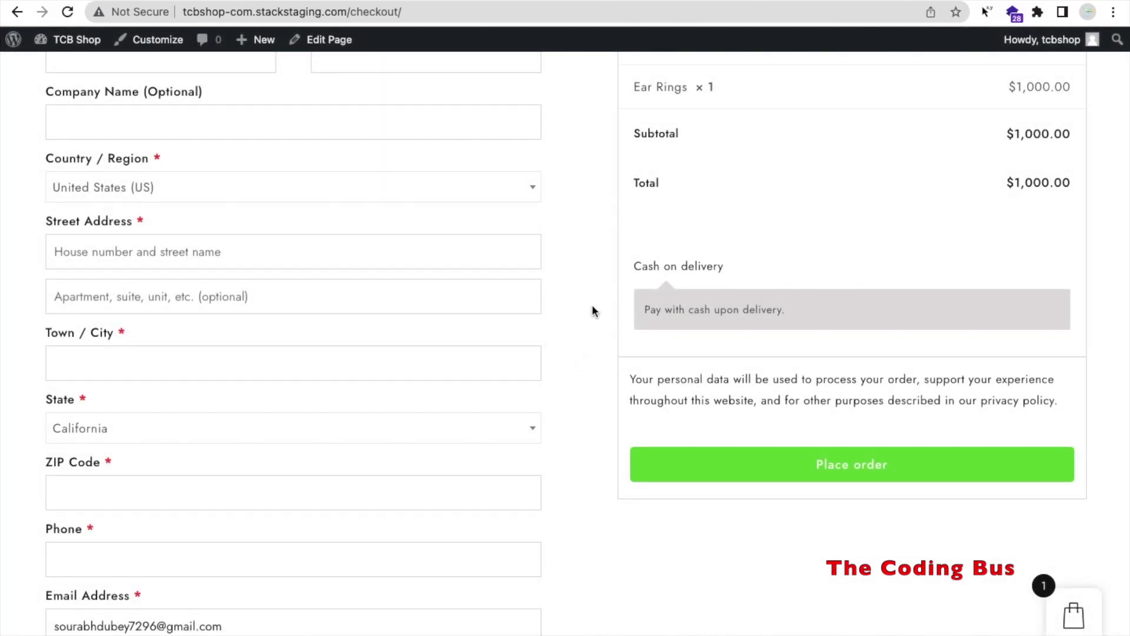
scroll(638, 272, "up", 2)
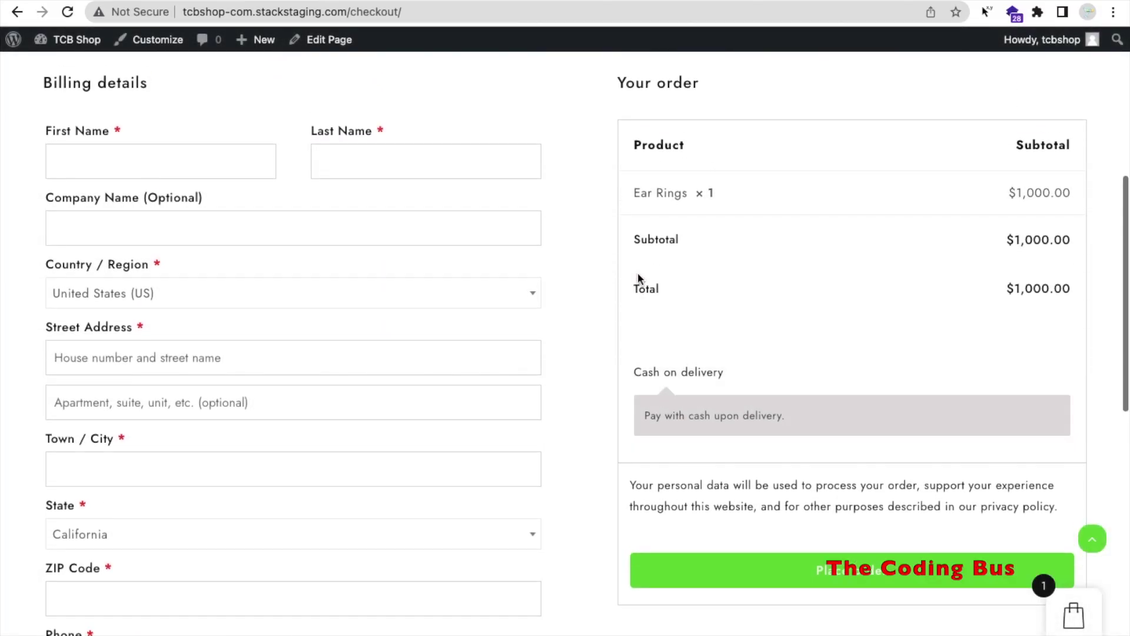
left_click(180, 168)
left_click(180, 194)
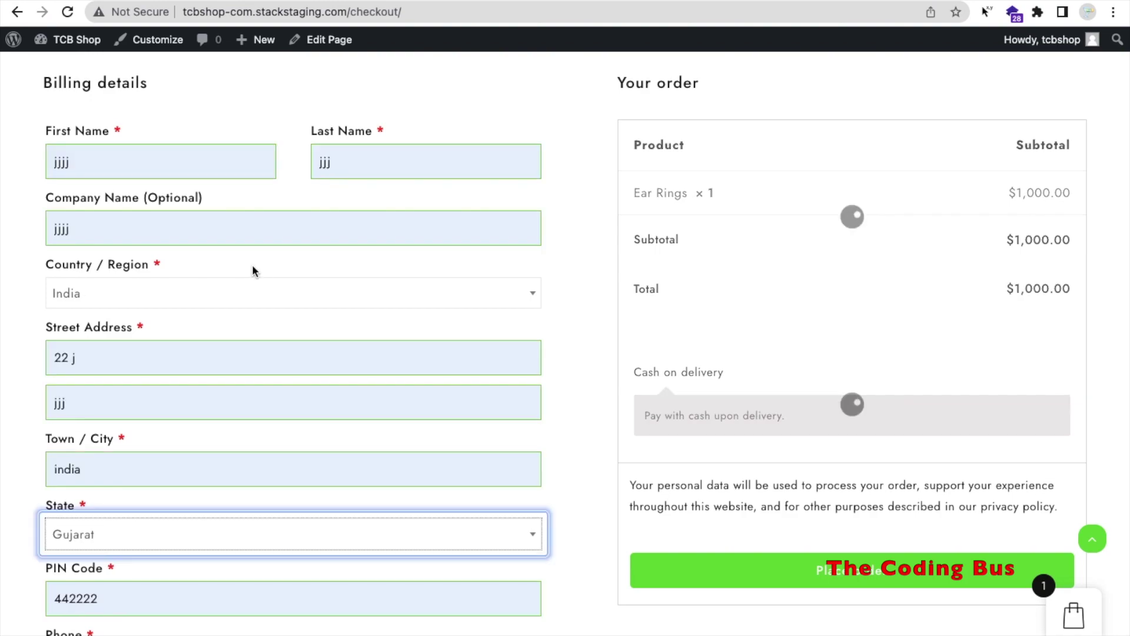
left_click(246, 262)
scroll(219, 273, "down", 8)
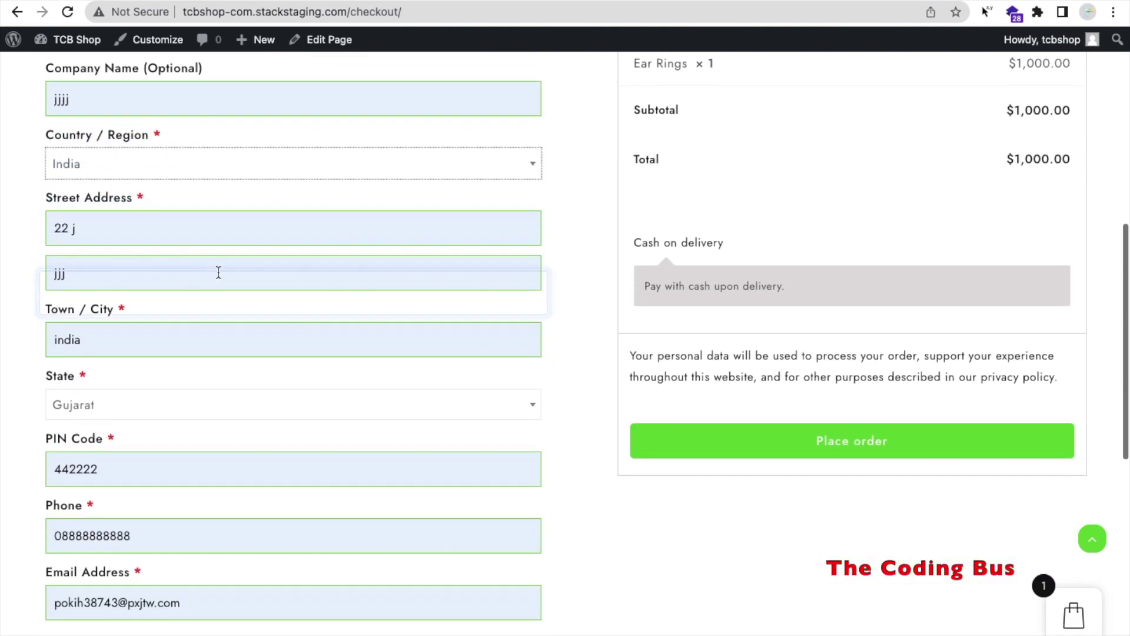
scroll(219, 272, "up", 4)
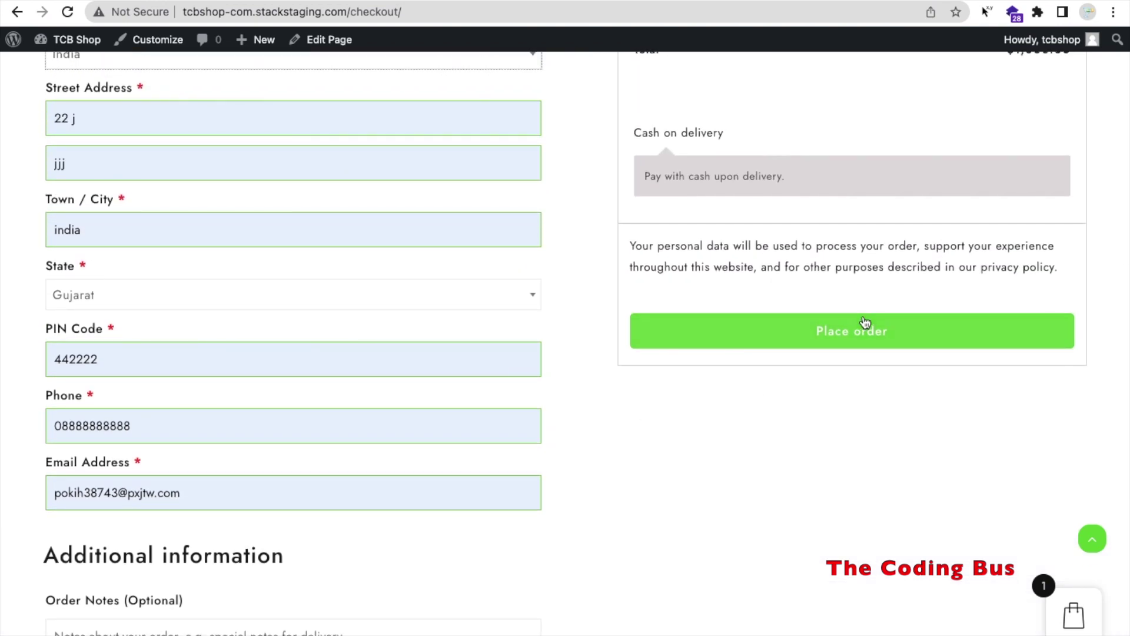
Place the $1,000.00 cash-on-delivery order and review the order-received page.
left_click(865, 322)
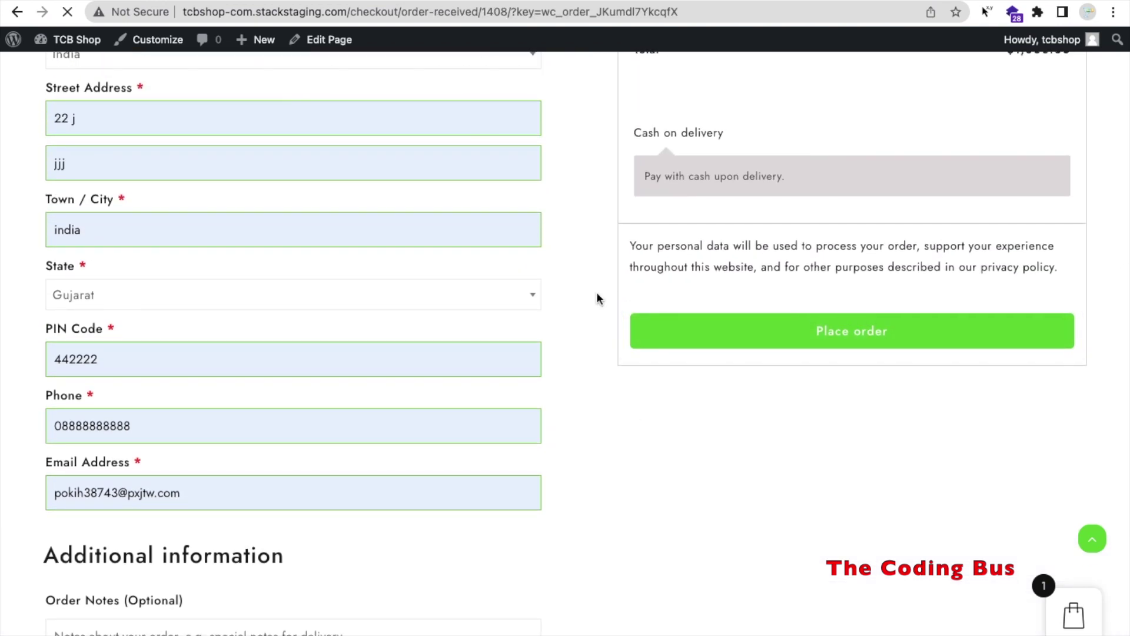
scroll(277, 353, "down", 2)
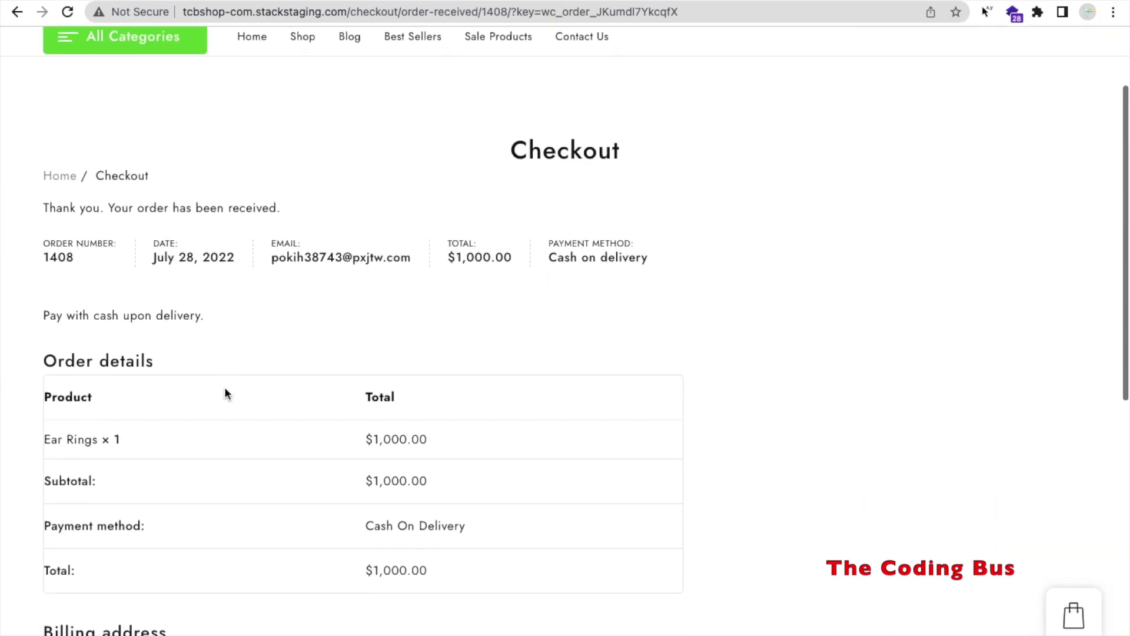
scroll(296, 355, "down", 2)
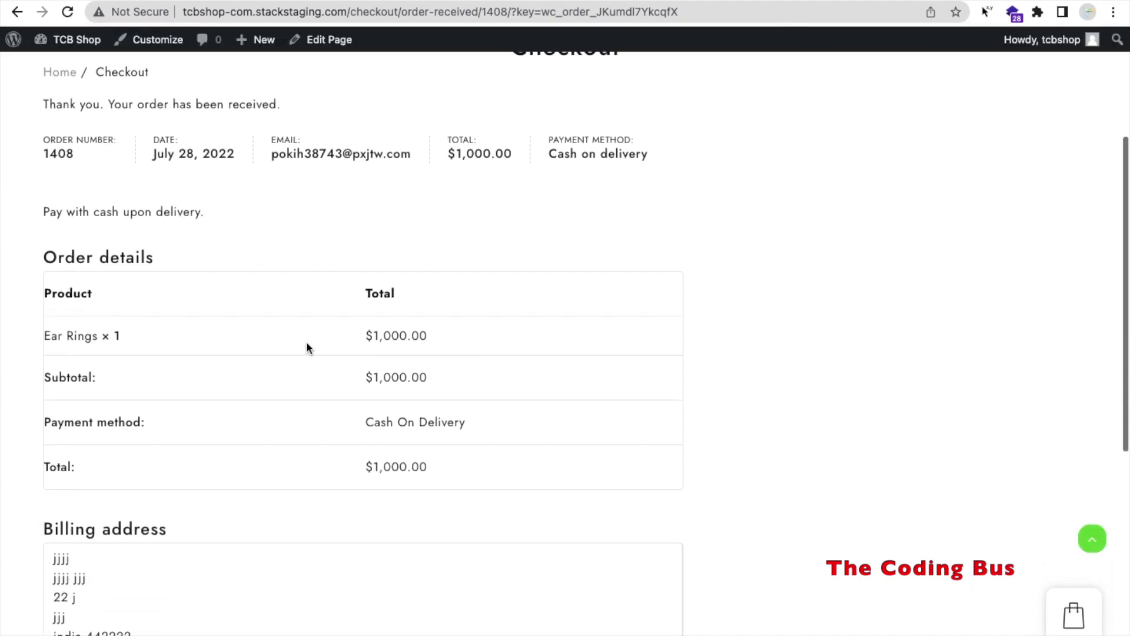
scroll(408, 449, "down", 1)
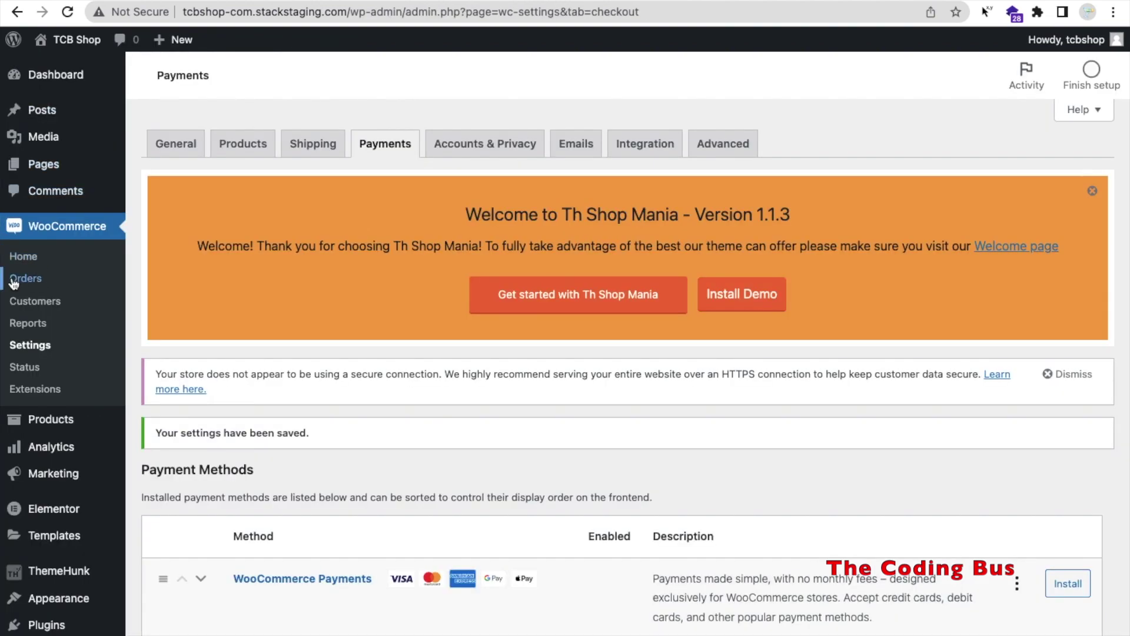
Check that order #1408 for $1,000.00 is listed as Processing, then go to WooCommerce General settings.
left_click(51, 283)
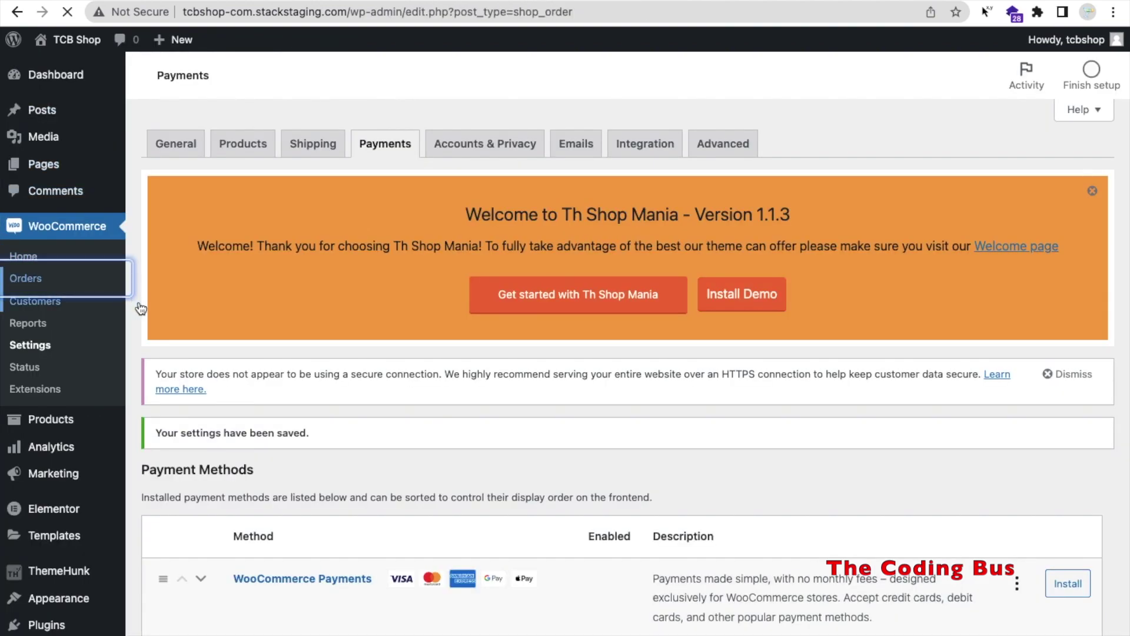
scroll(316, 436, "down", 2)
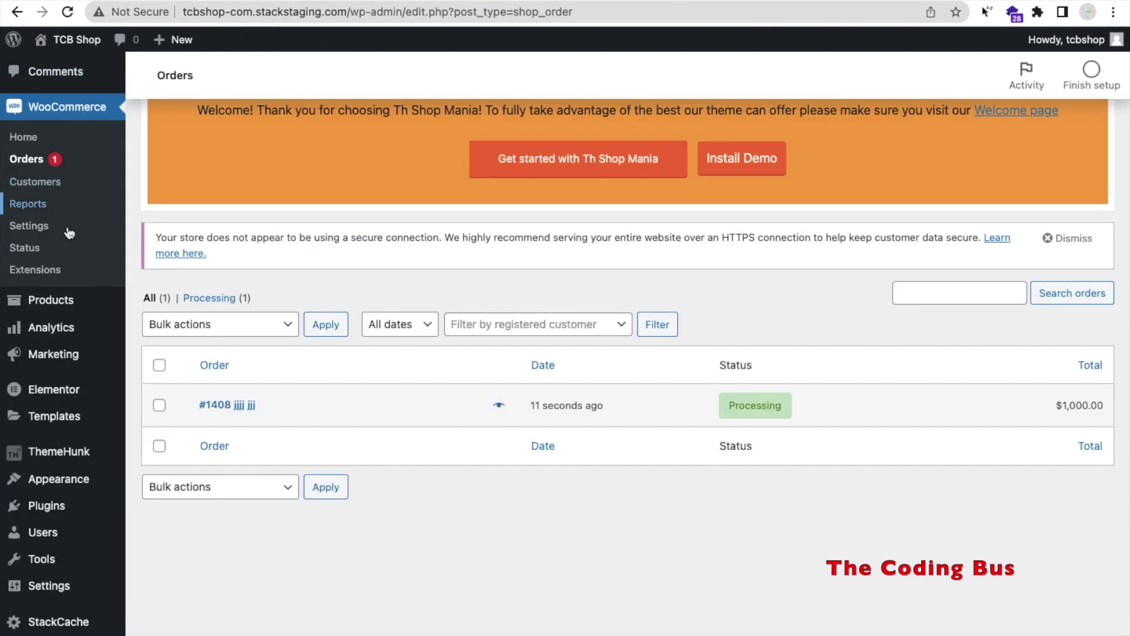
scroll(69, 234, "up", 3)
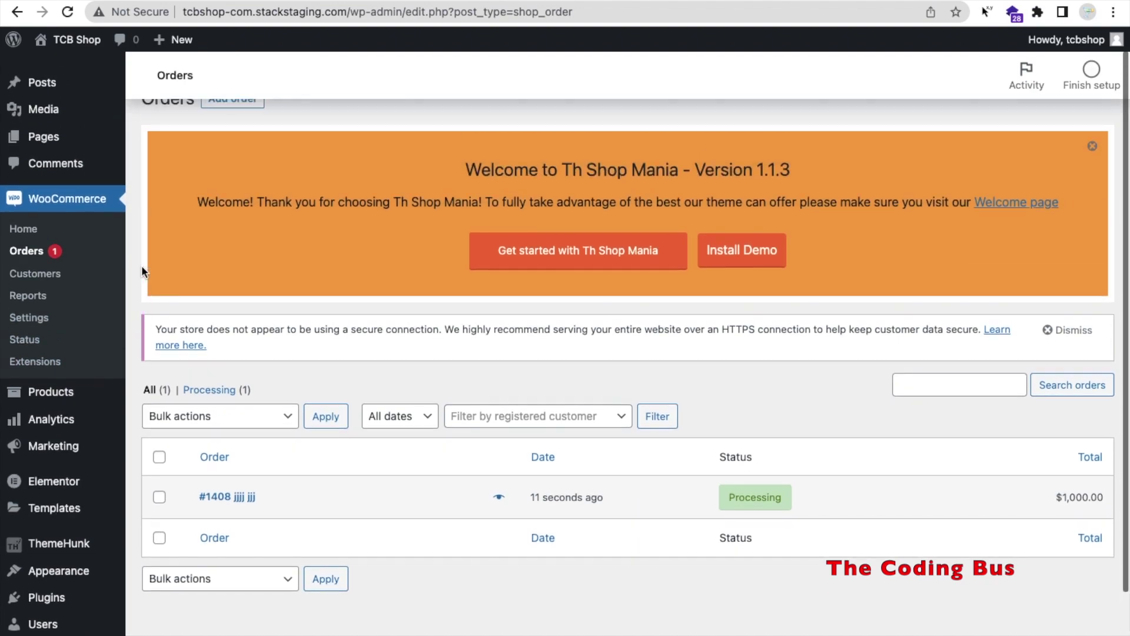
left_click(61, 318)
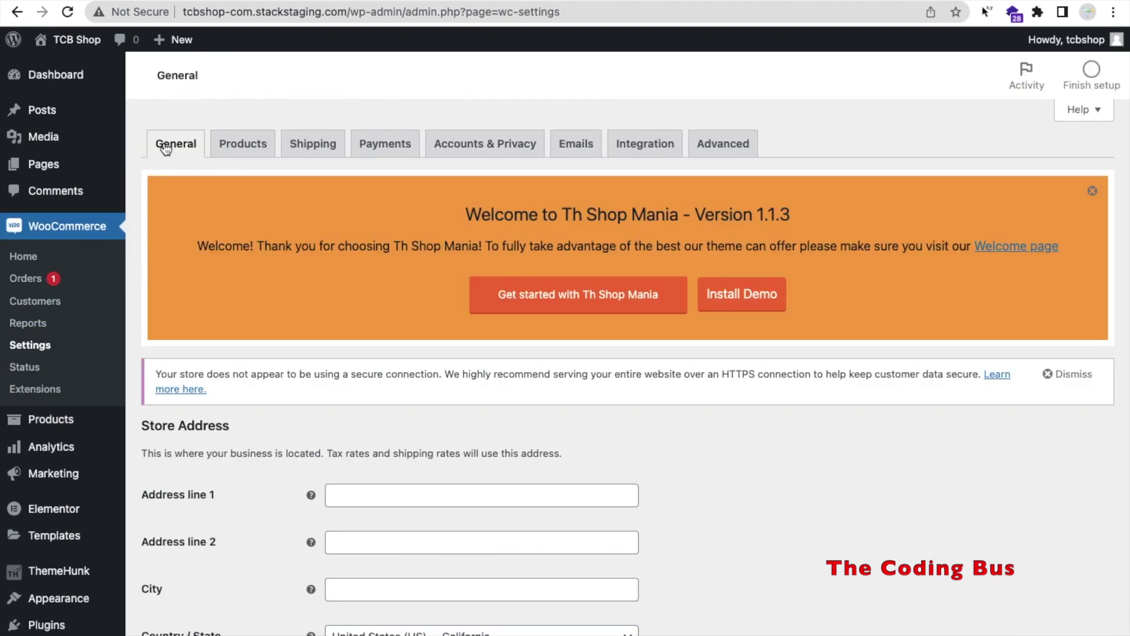
Set the store currency to Indian rupee (₹).
scroll(309, 418, "down", 6)
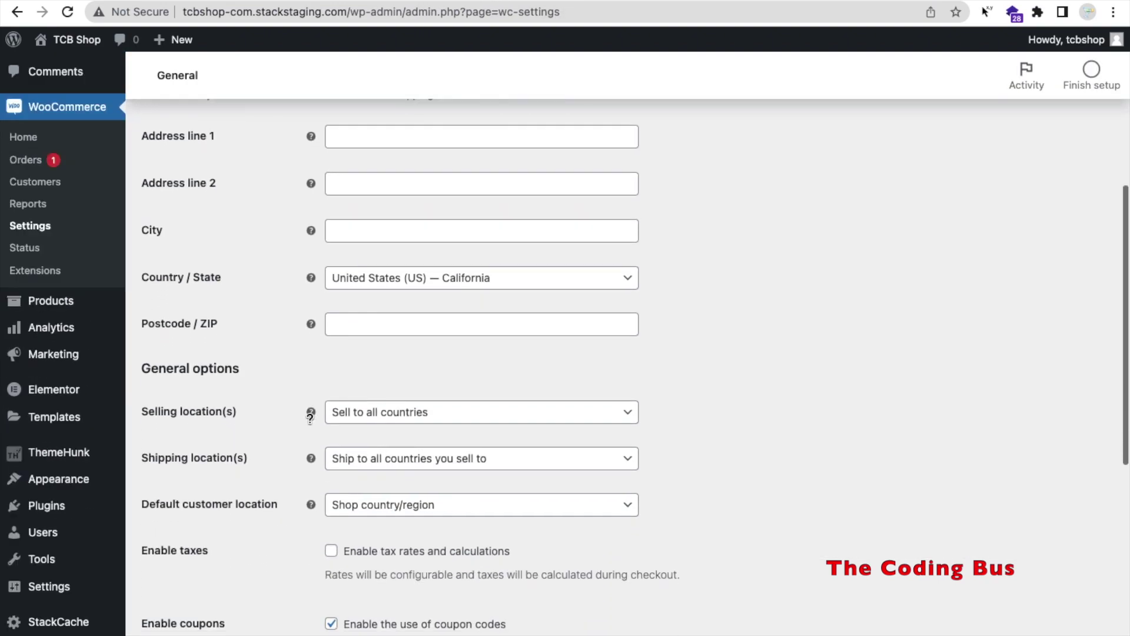
scroll(310, 417, "down", 8)
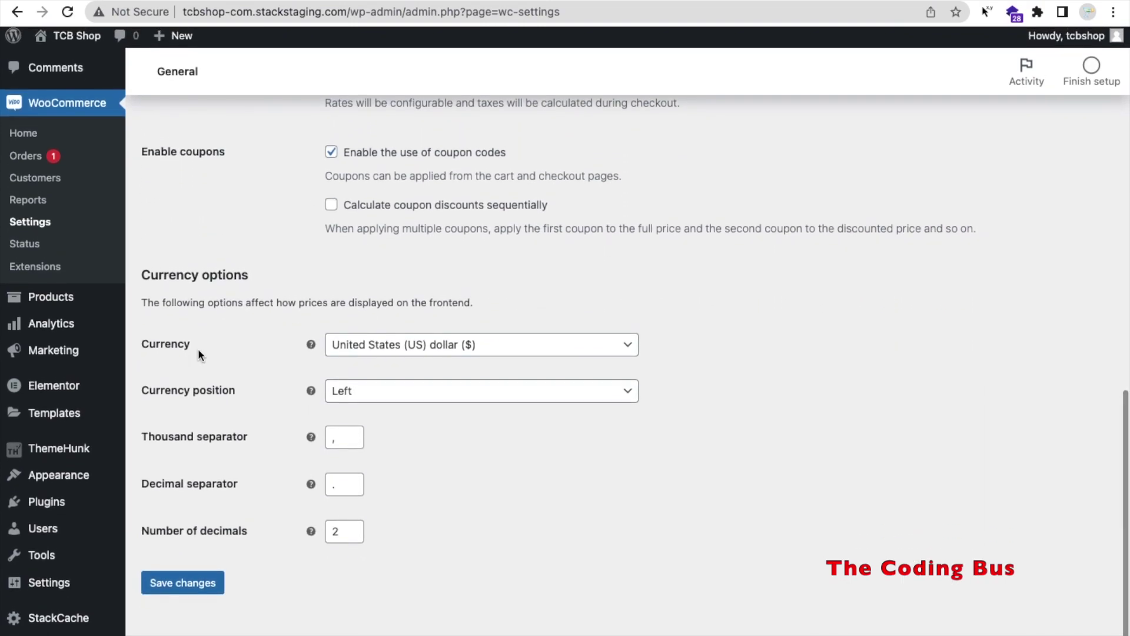
left_click(363, 352)
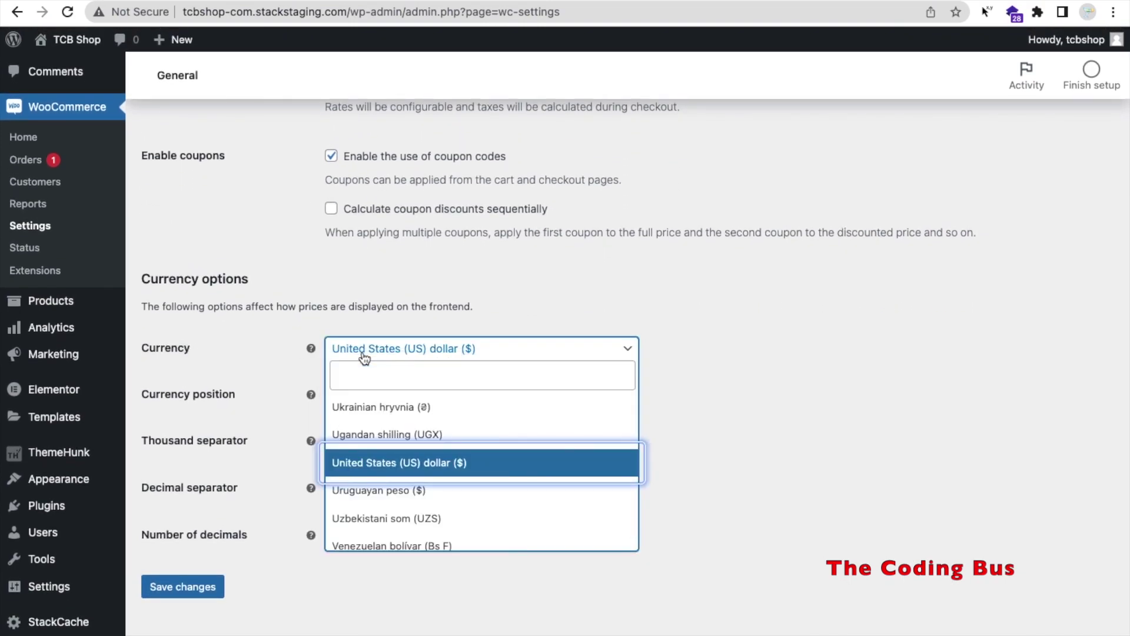
left_click(365, 372)
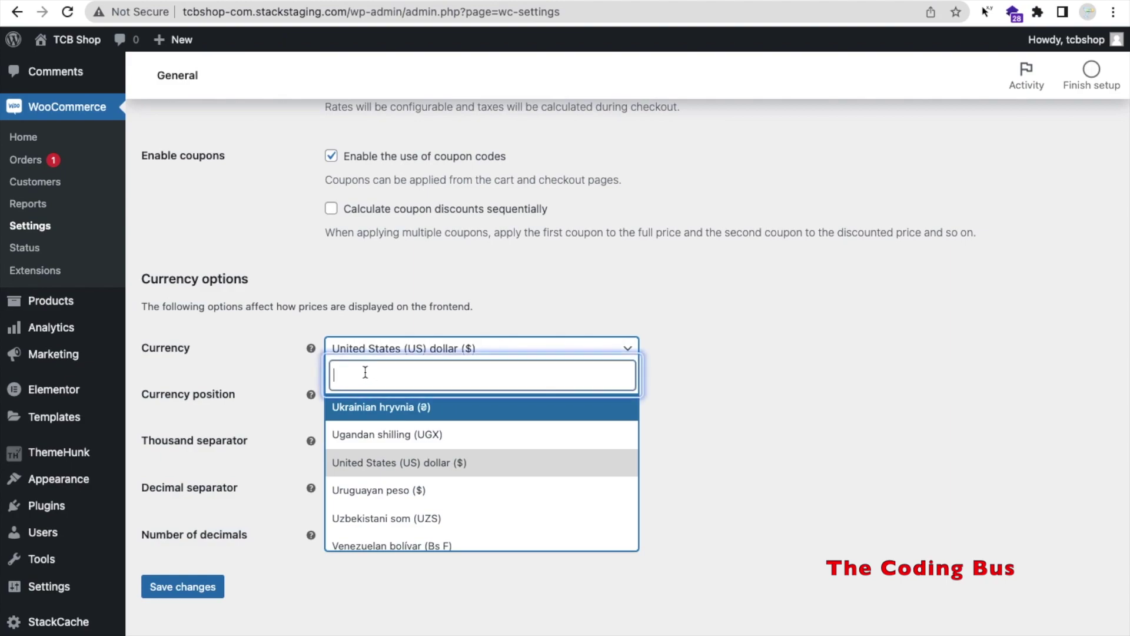
type("ind")
left_click(398, 440)
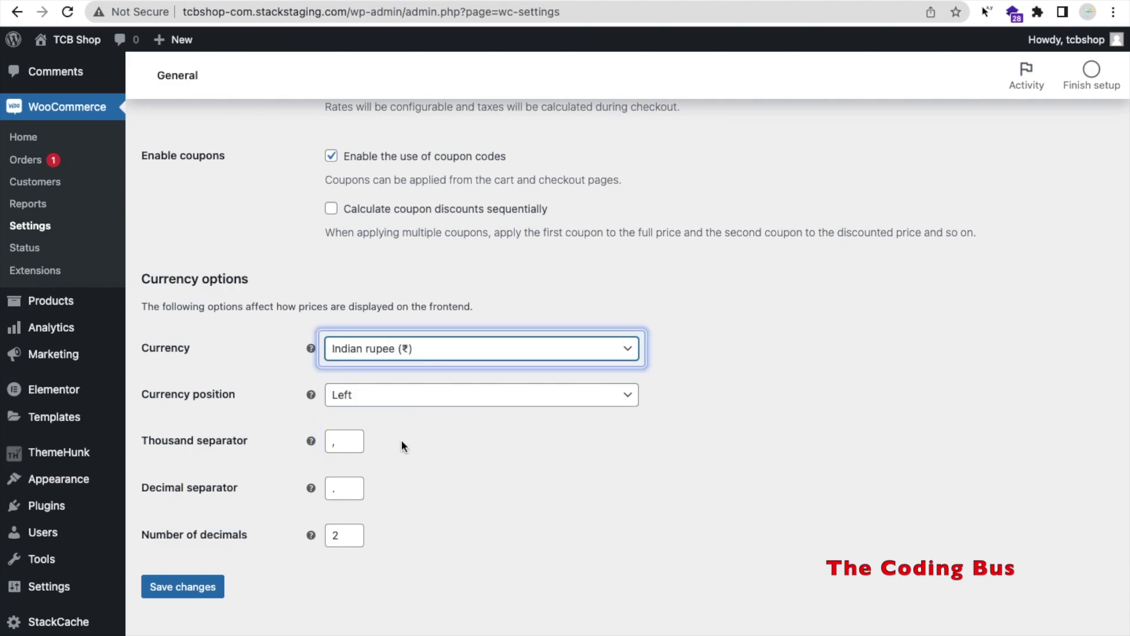
left_click(436, 381)
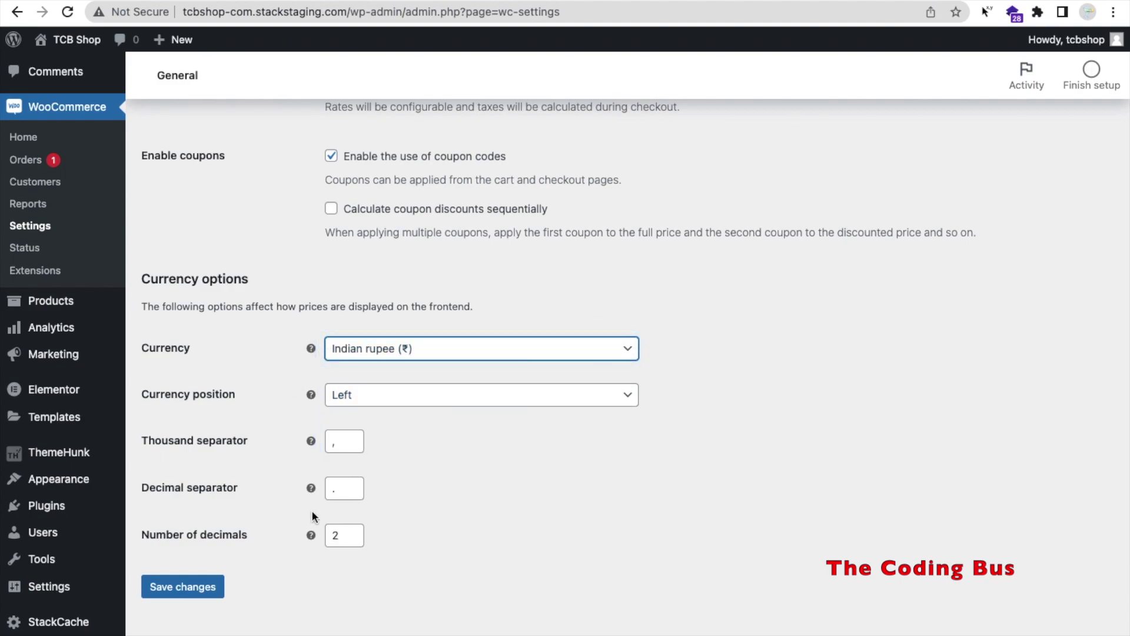
Set the store Country / State to India — Delhi and save the settings.
scroll(294, 347, "up", 8)
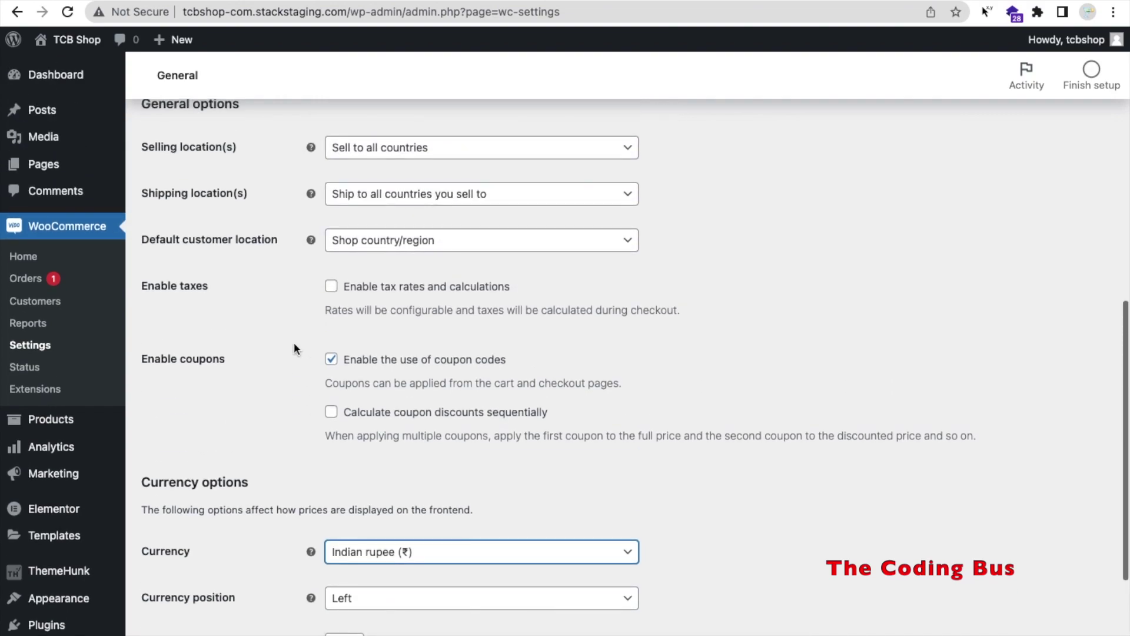
left_click(360, 275)
type("delhi")
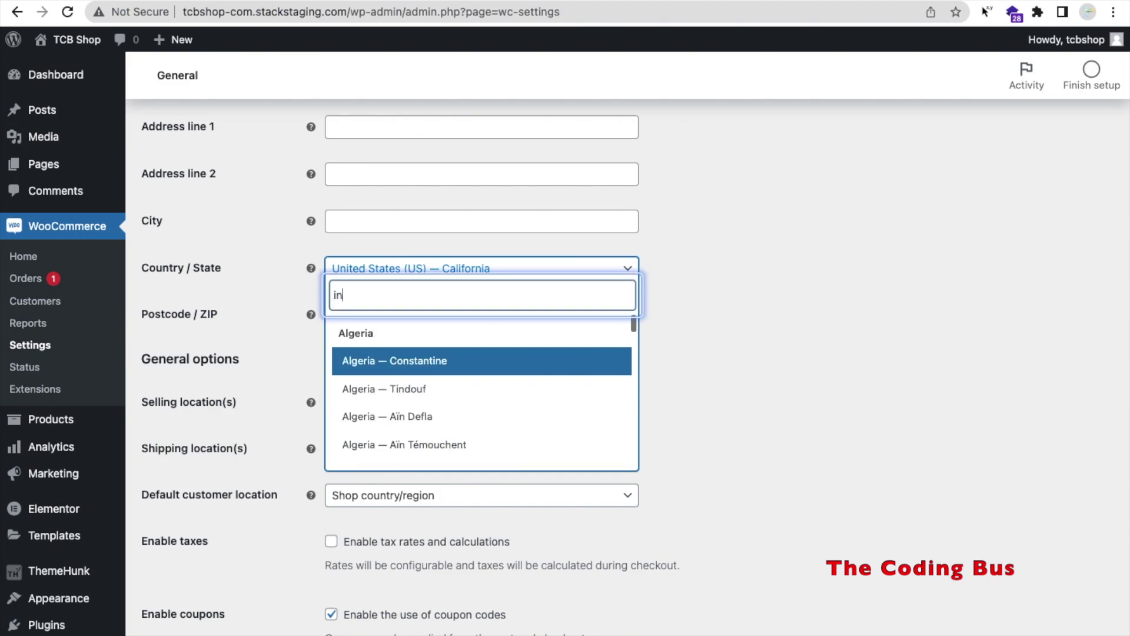
left_click(379, 367)
scroll(289, 321, "down", 8)
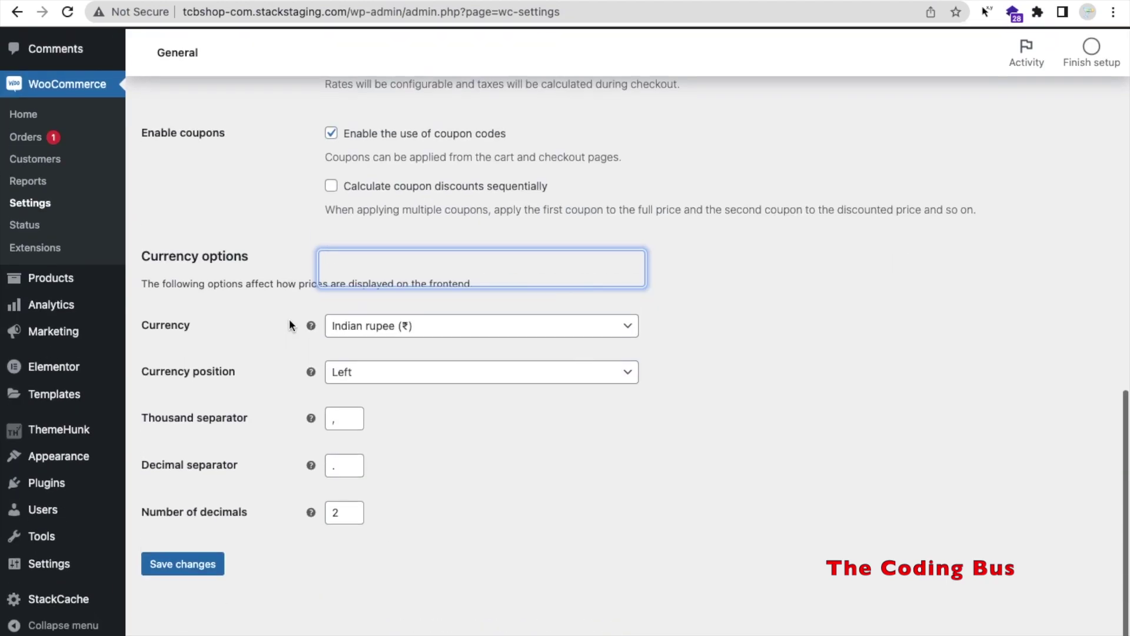
left_click(208, 587)
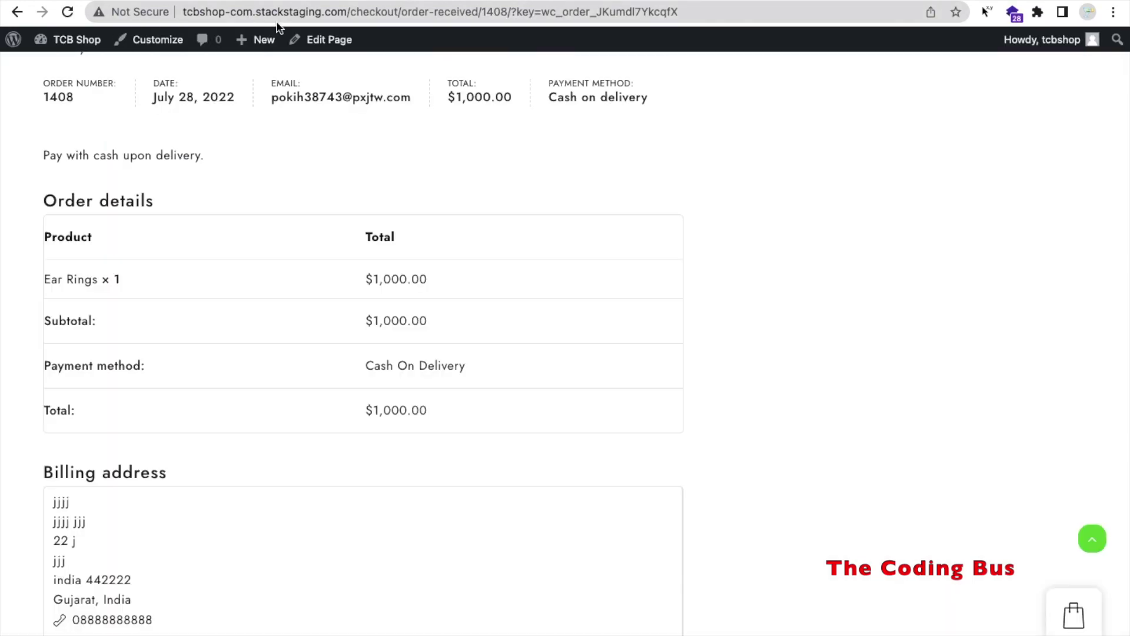
Load the storefront homepage and confirm prices show in rupees, e.g. Ear Rings at ₹1,000.00.
left_click_drag(350, 11, 612, 39)
key("BackSpace")
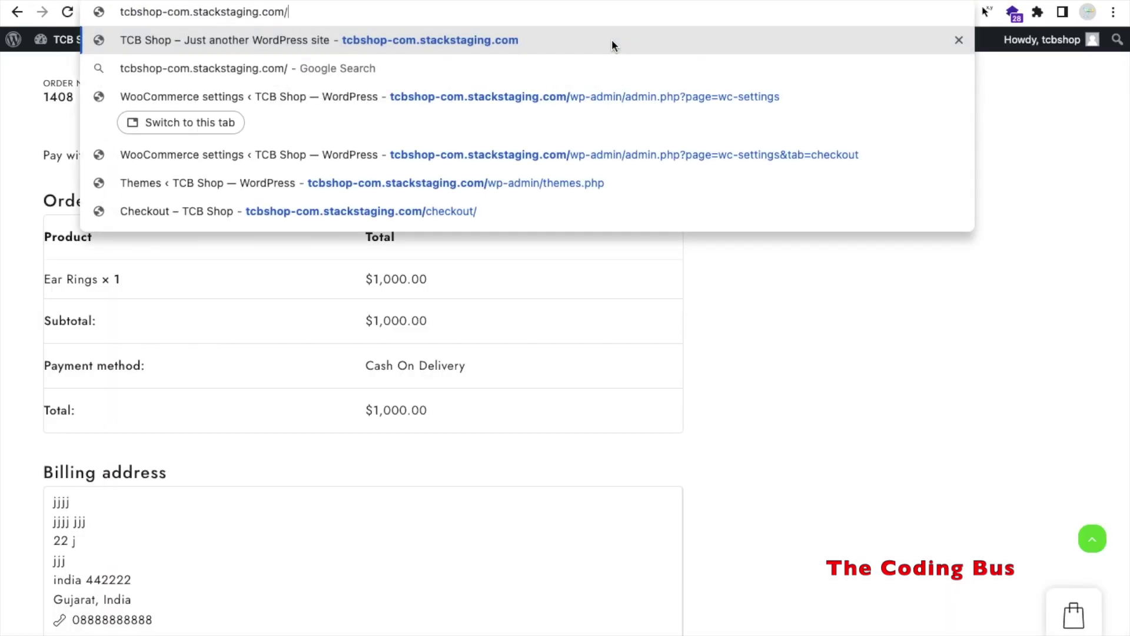
key("Return")
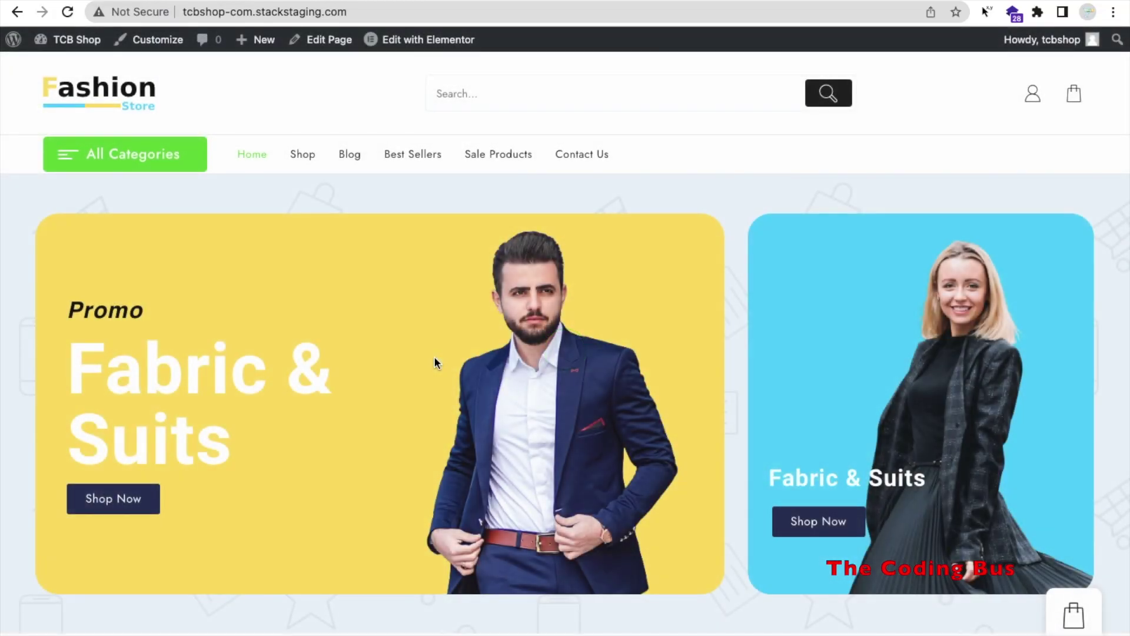
scroll(434, 356, "down", 10)
scroll(434, 358, "down", 4)
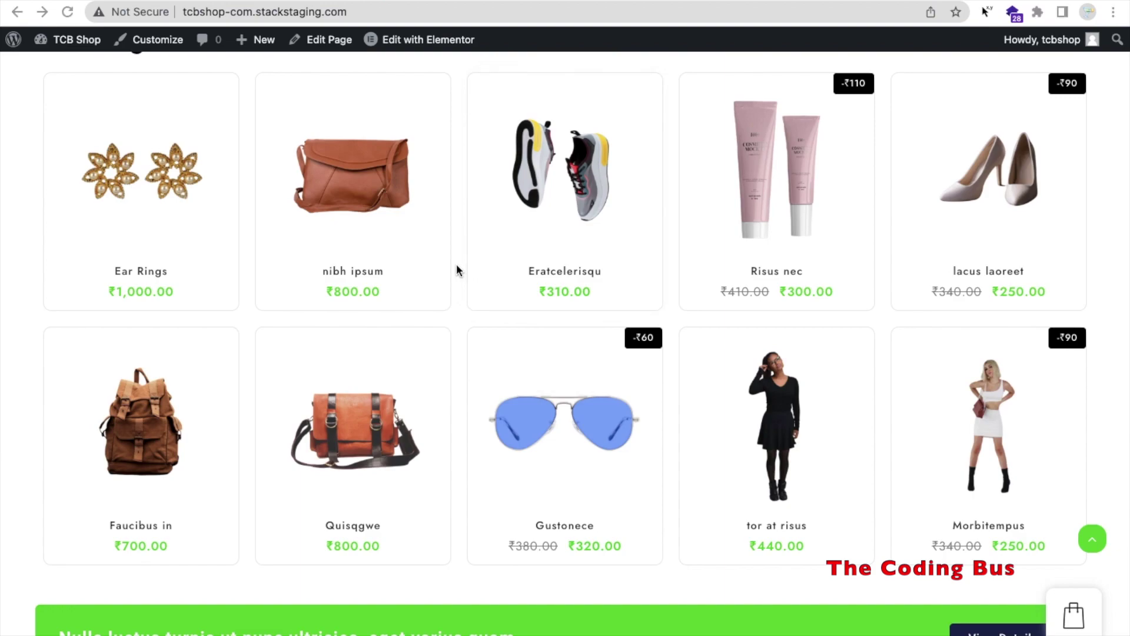
scroll(457, 266, "up", 3)
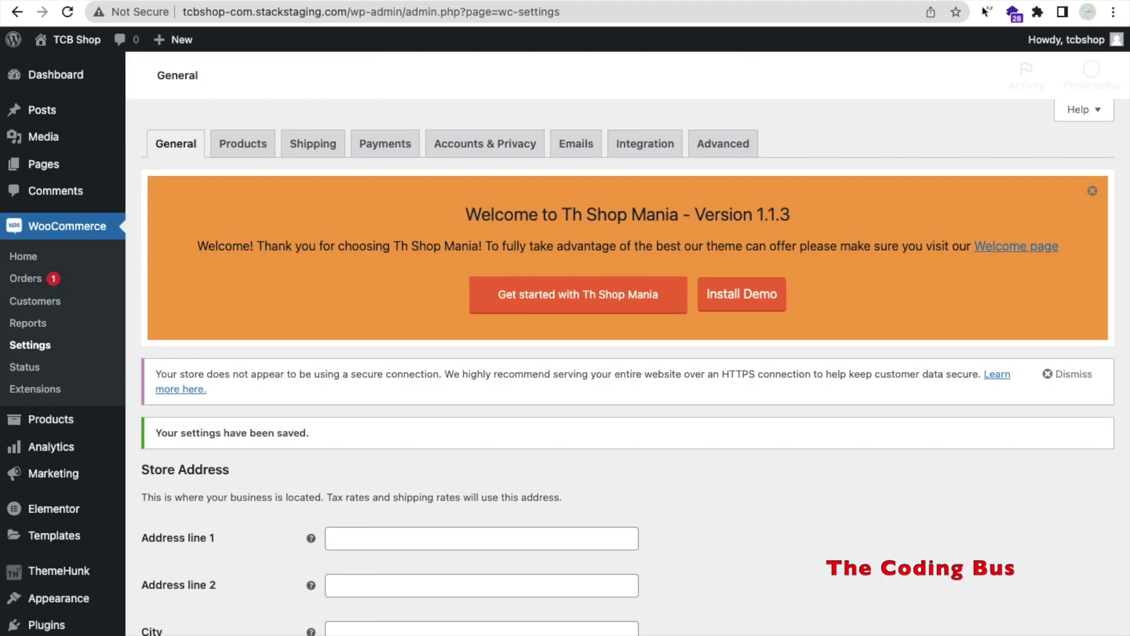
Go to All Products and start adding a new product.
scroll(82, 396, "down", 3)
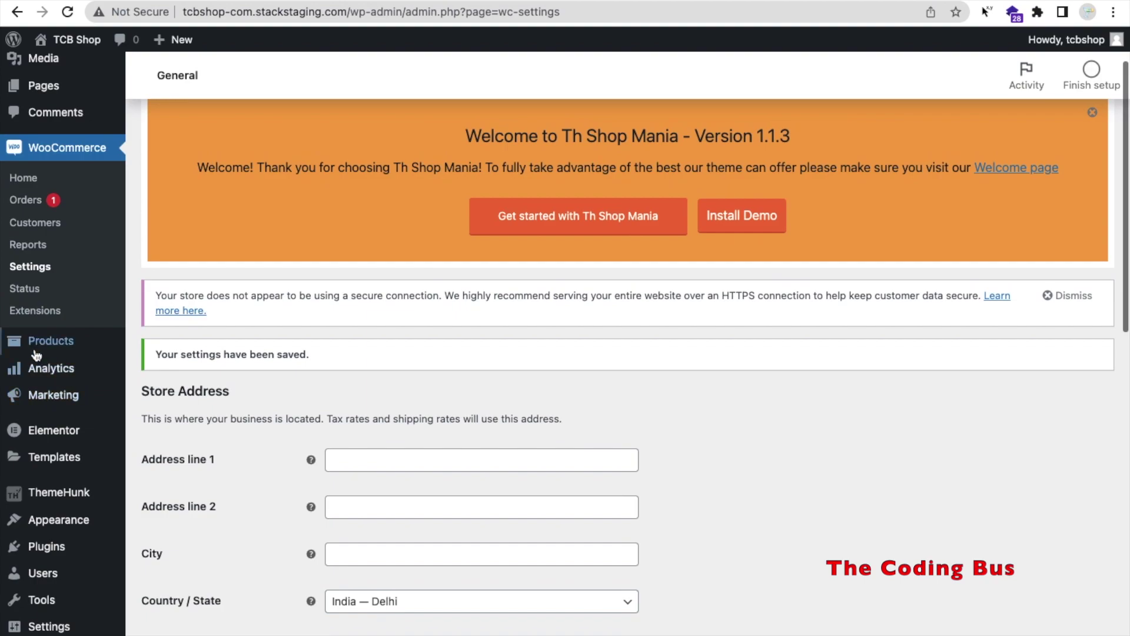
mouse_move(33, 350)
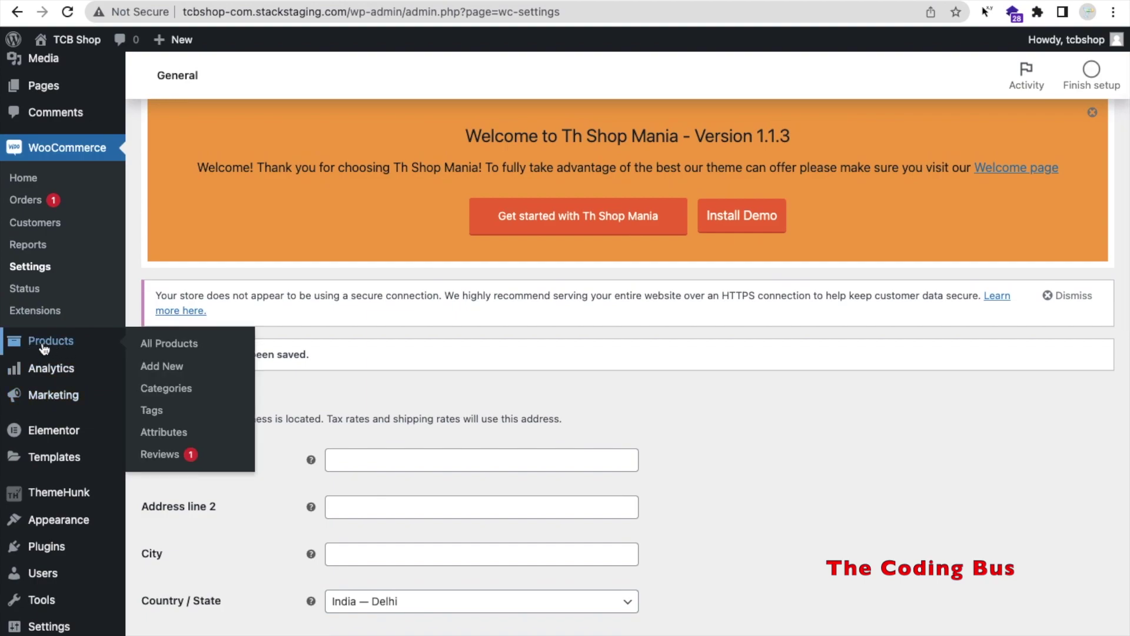
left_click(182, 352)
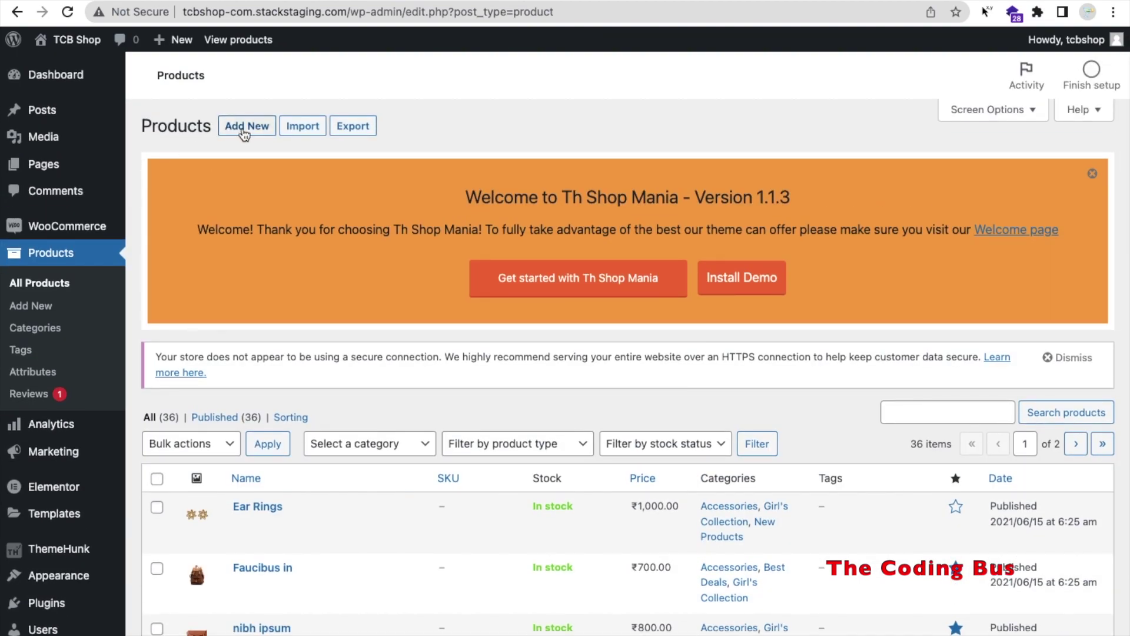
left_click(244, 130)
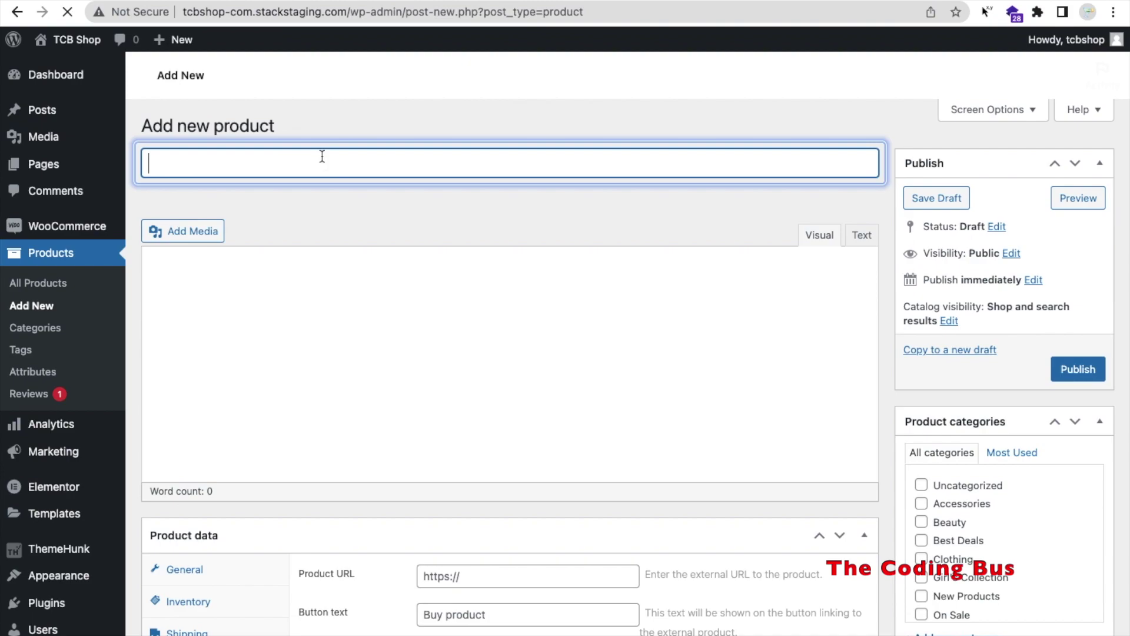
Name the new product 'iphone 12' and give it the description 'it's a amazing phone'.
scroll(318, 277, "down", 4)
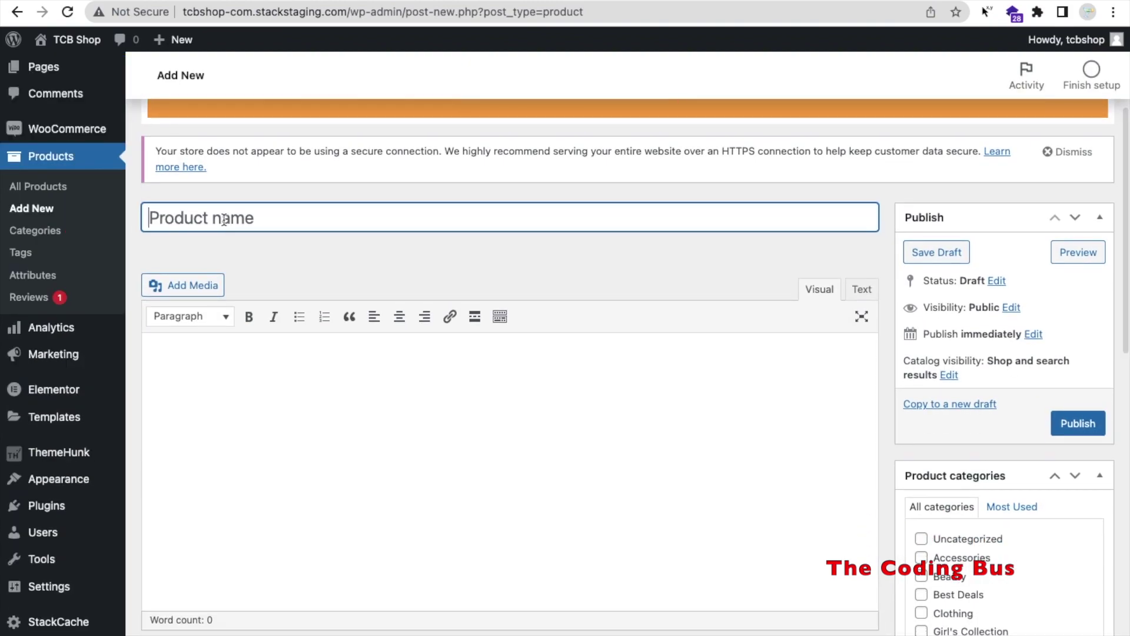
type("ip")
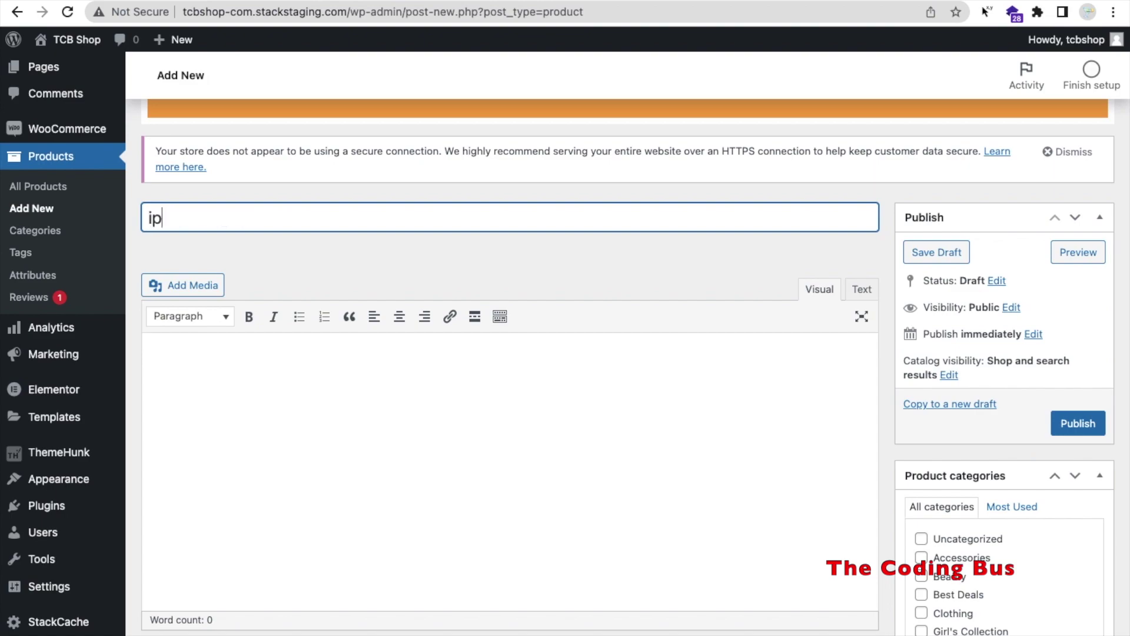
type("hone 12")
left_click(267, 245)
scroll(269, 247, "down", 1)
left_click(274, 299)
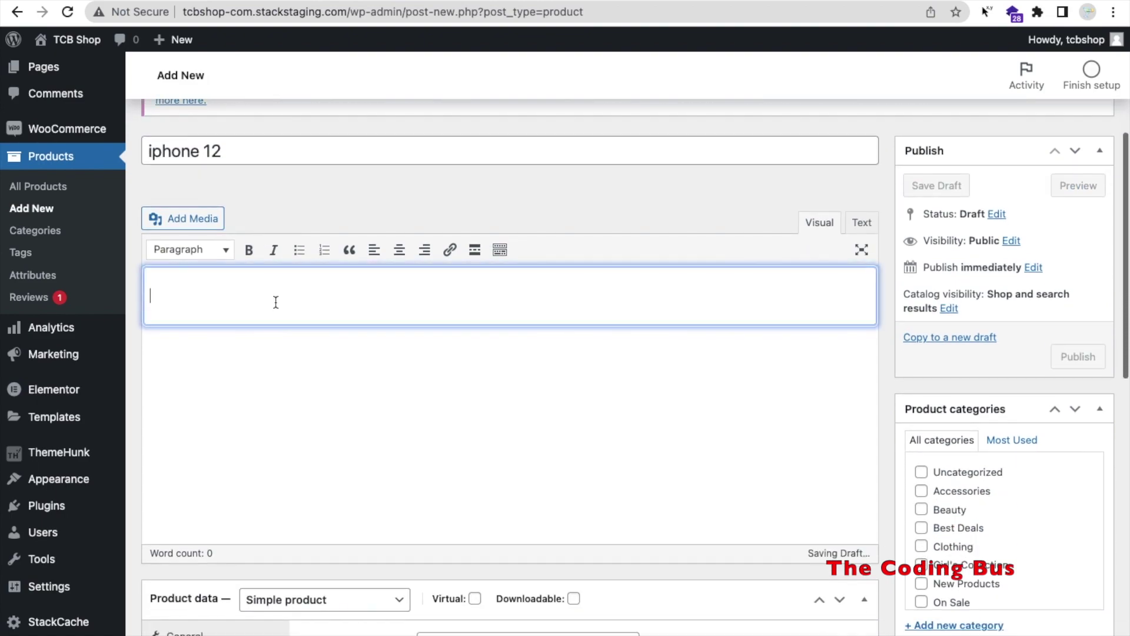
type("it's ")
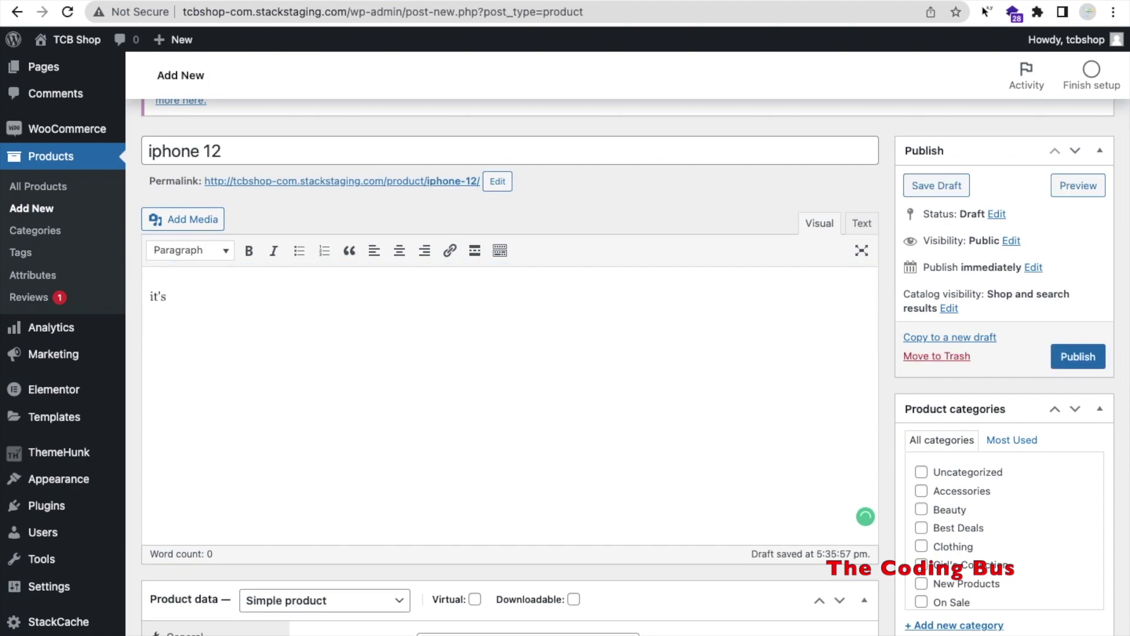
type("a amazing phone")
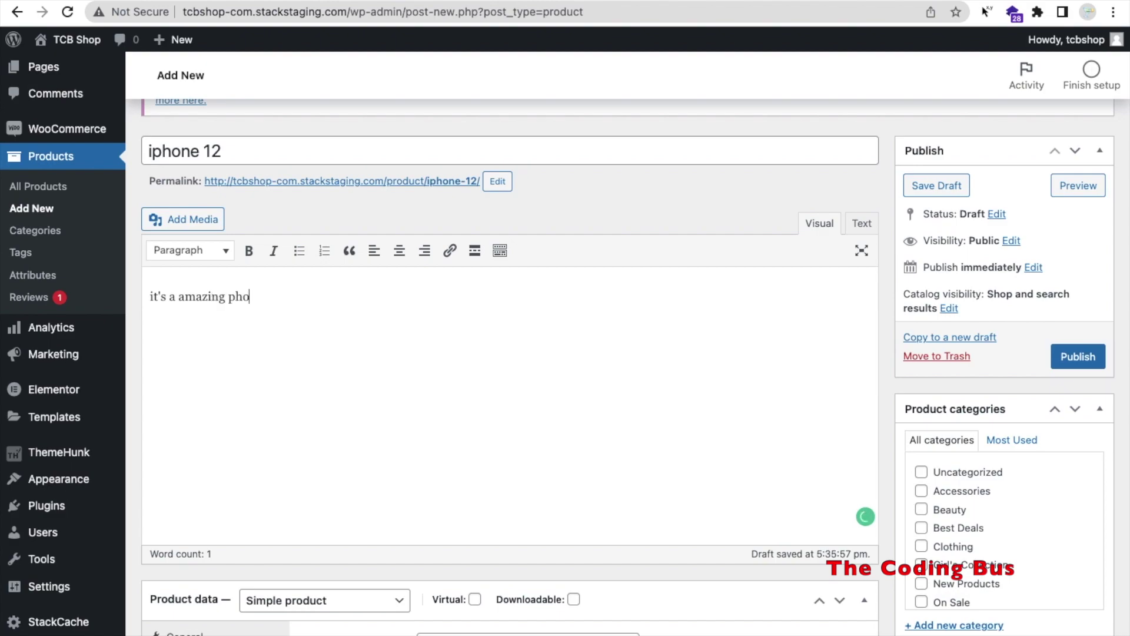
scroll(469, 398, "down", 5)
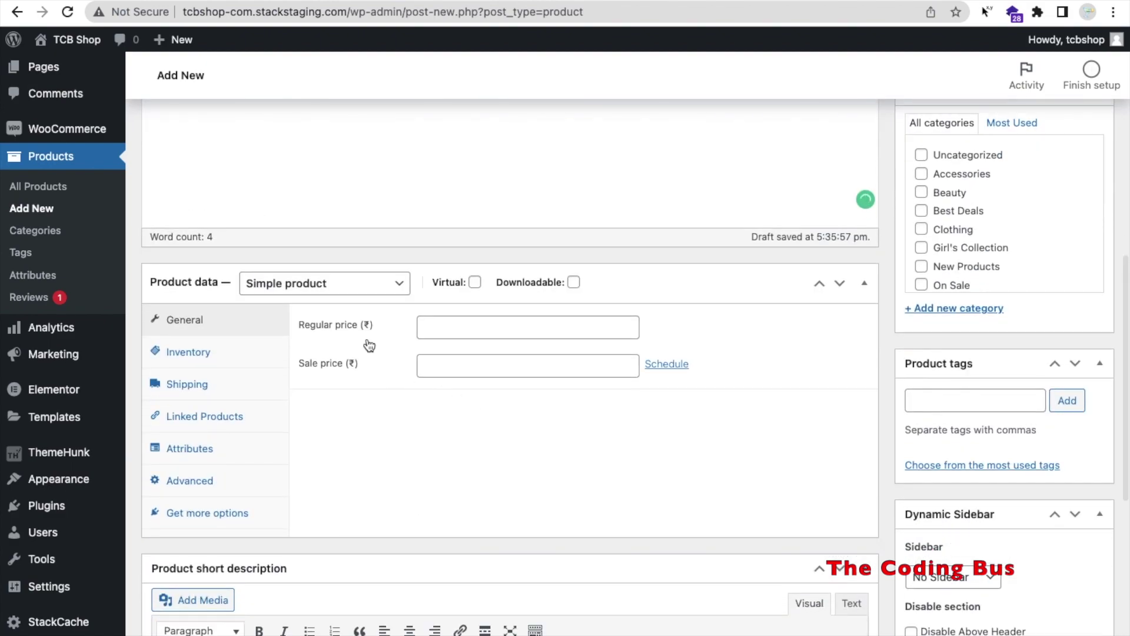
Enter a regular price of 77000 and a sale price of 70000 for the iphone 12.
left_click(430, 326)
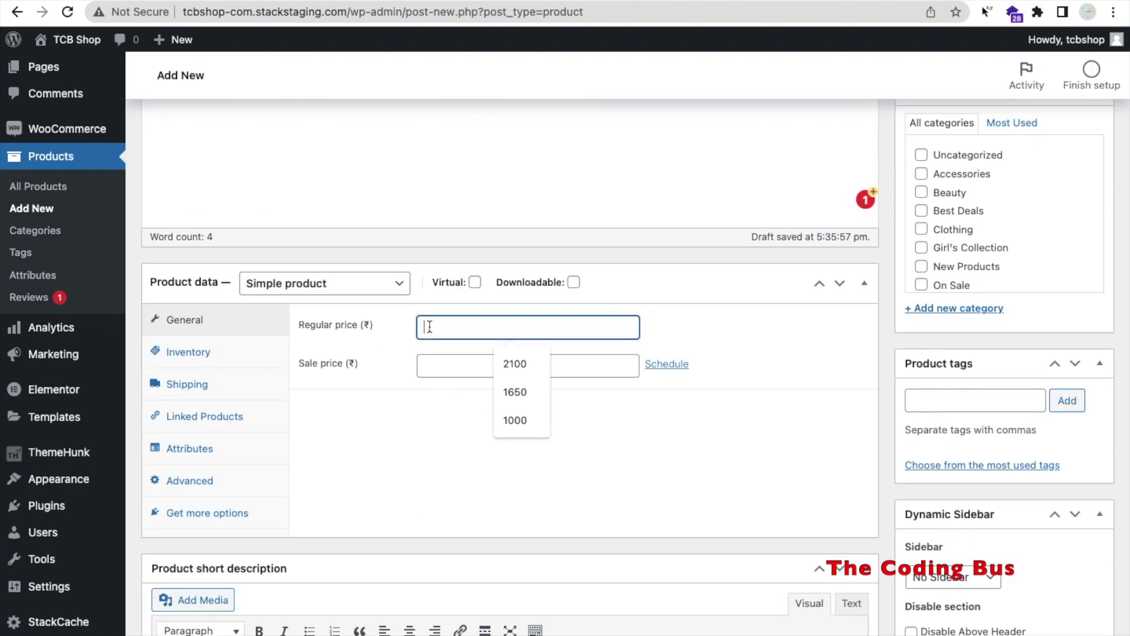
type("77000")
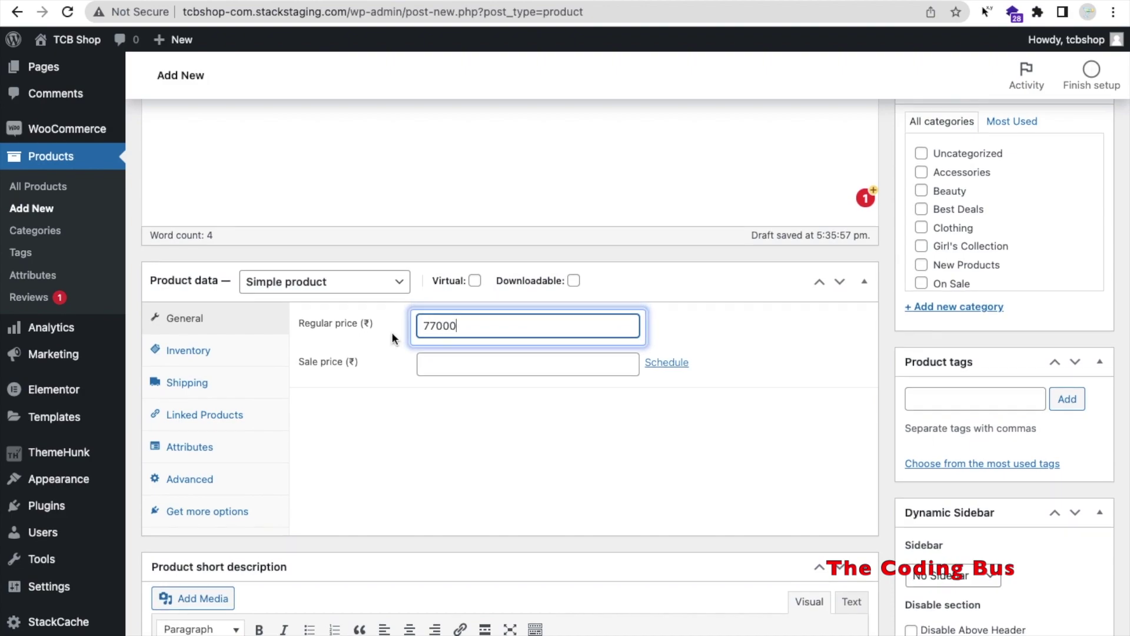
scroll(392, 333, "down", 1)
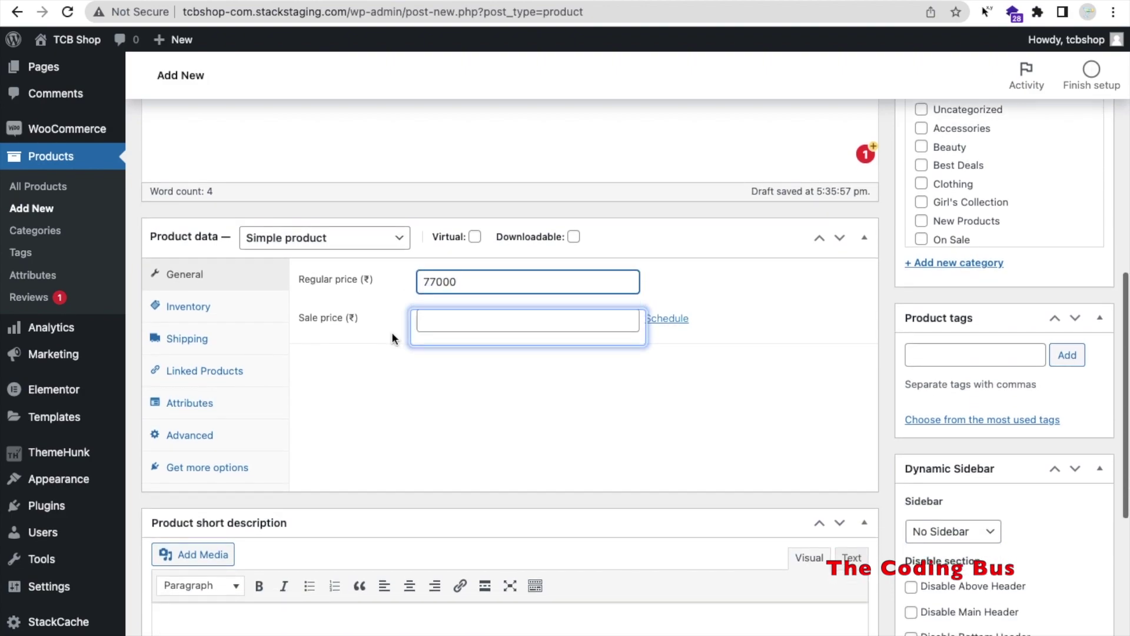
left_click(447, 322)
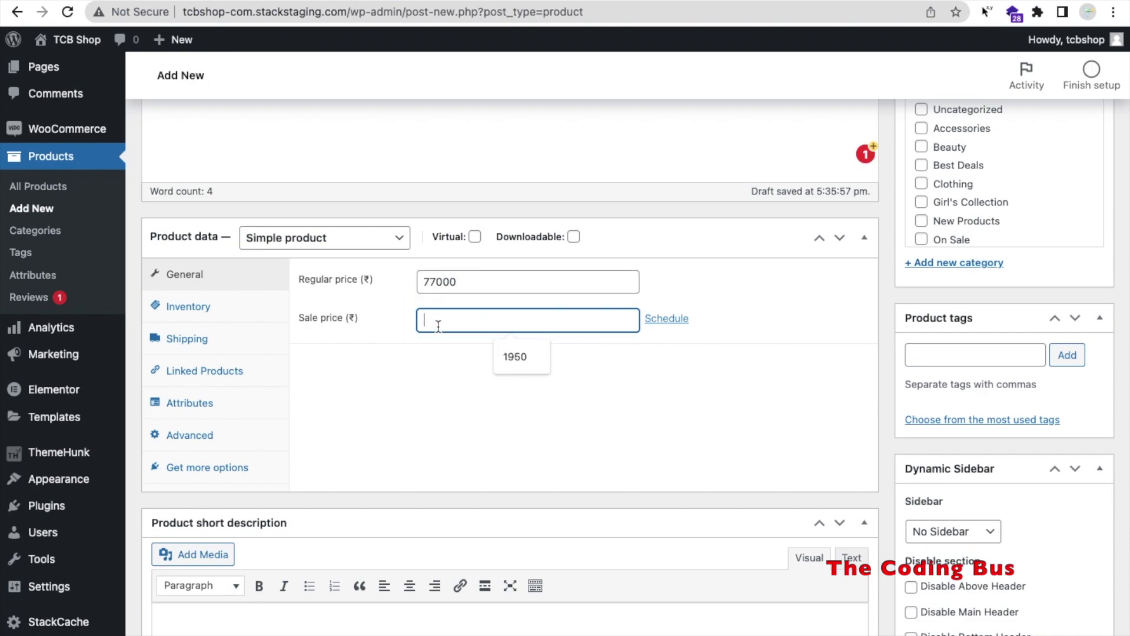
type("70000")
left_click(386, 337)
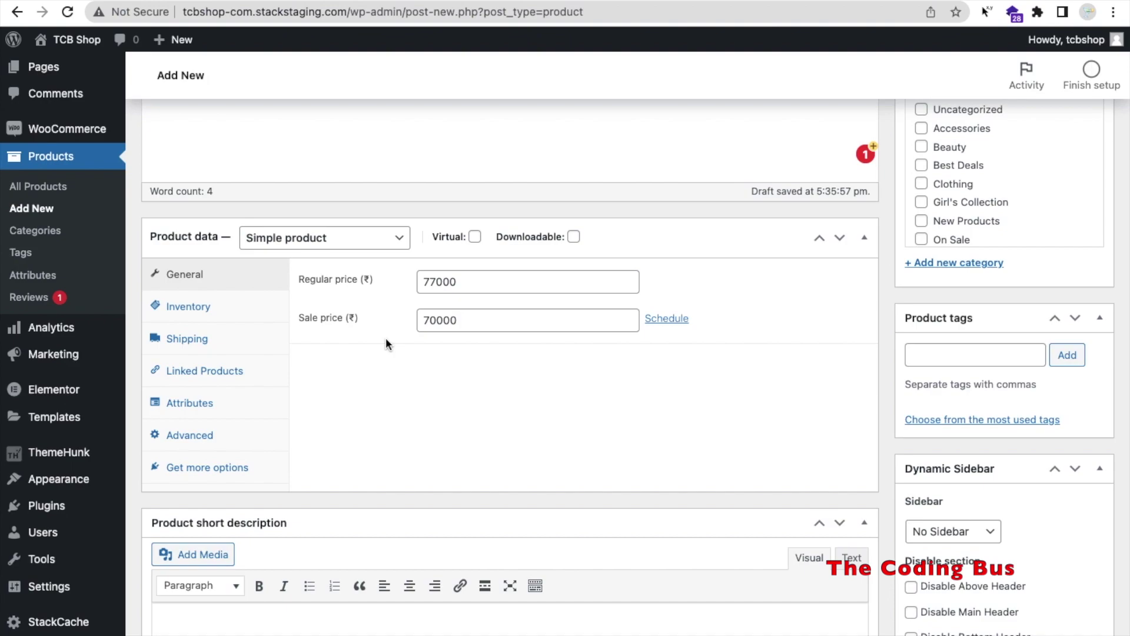
View the Inventory SKU field, then go back to the General price fields.
left_click(214, 317)
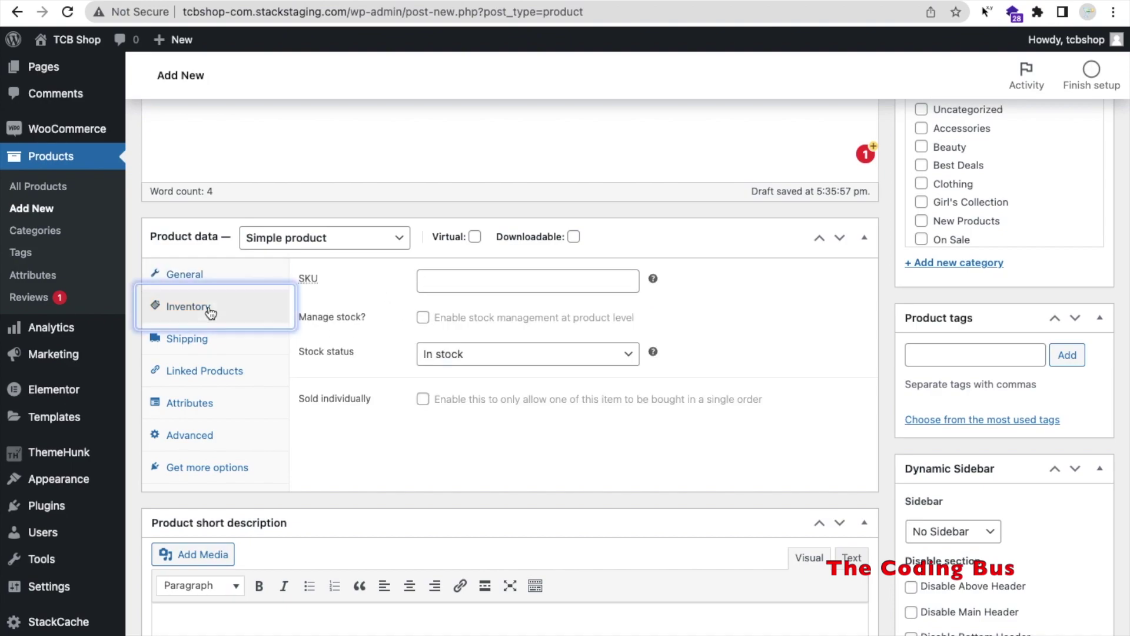
left_click(472, 285)
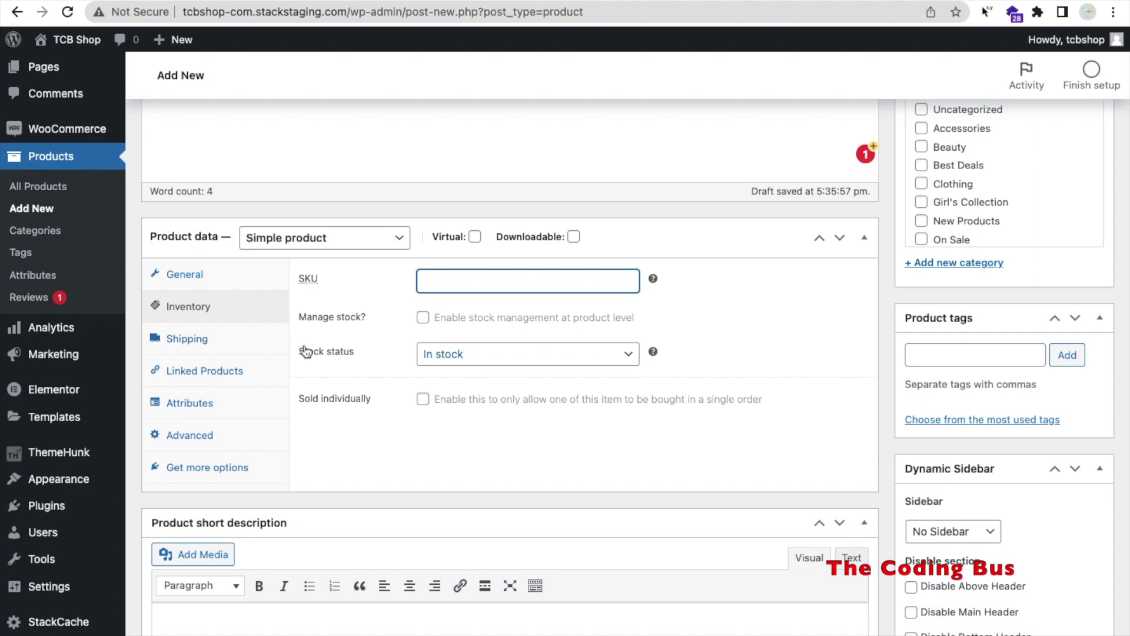
left_click(201, 281)
scroll(376, 371, "up", 7)
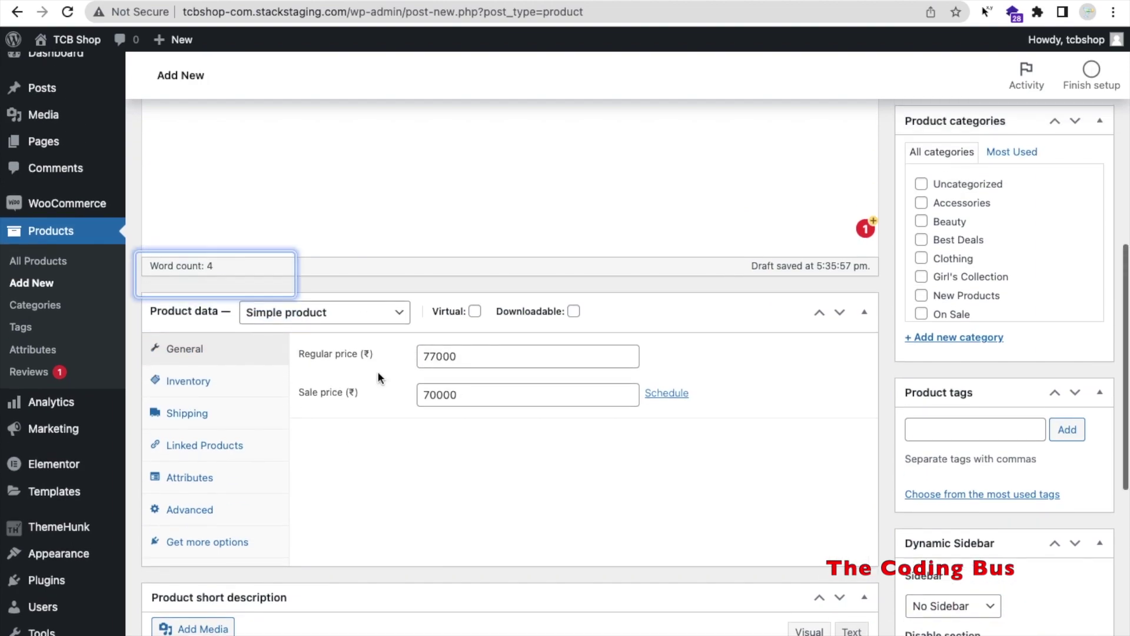
Accept Grammarly's fix so the description reads "it's an amazing phone".
scroll(377, 371, "down", 3)
mouse_move(189, 164)
left_click(216, 195)
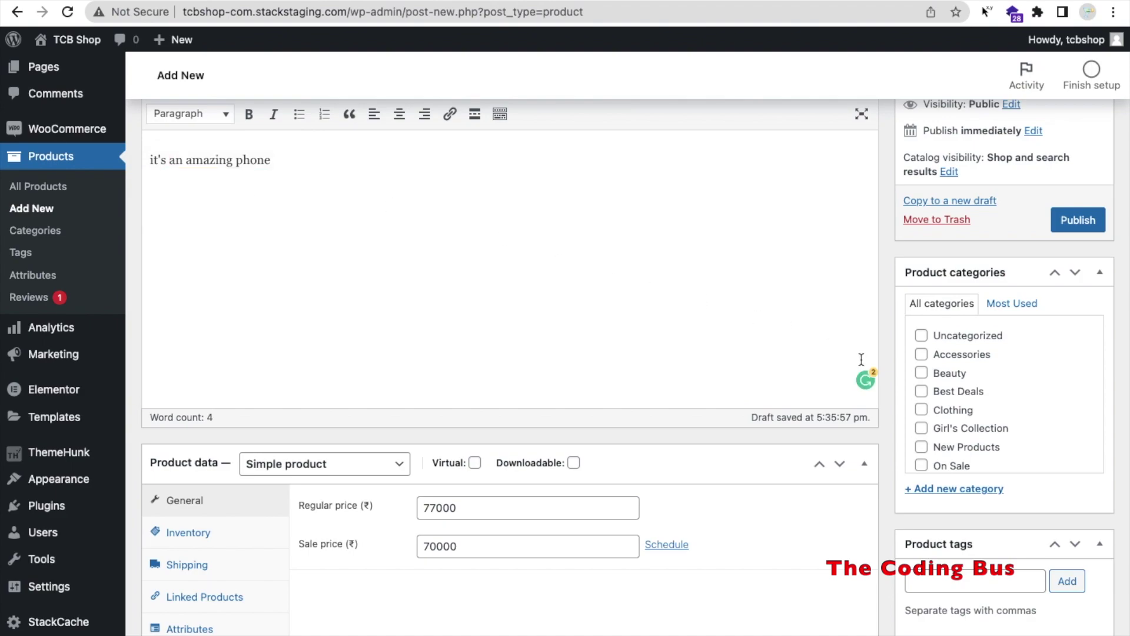
Tick the On Sale product category for the iphone 12.
scroll(899, 376, "down", 1)
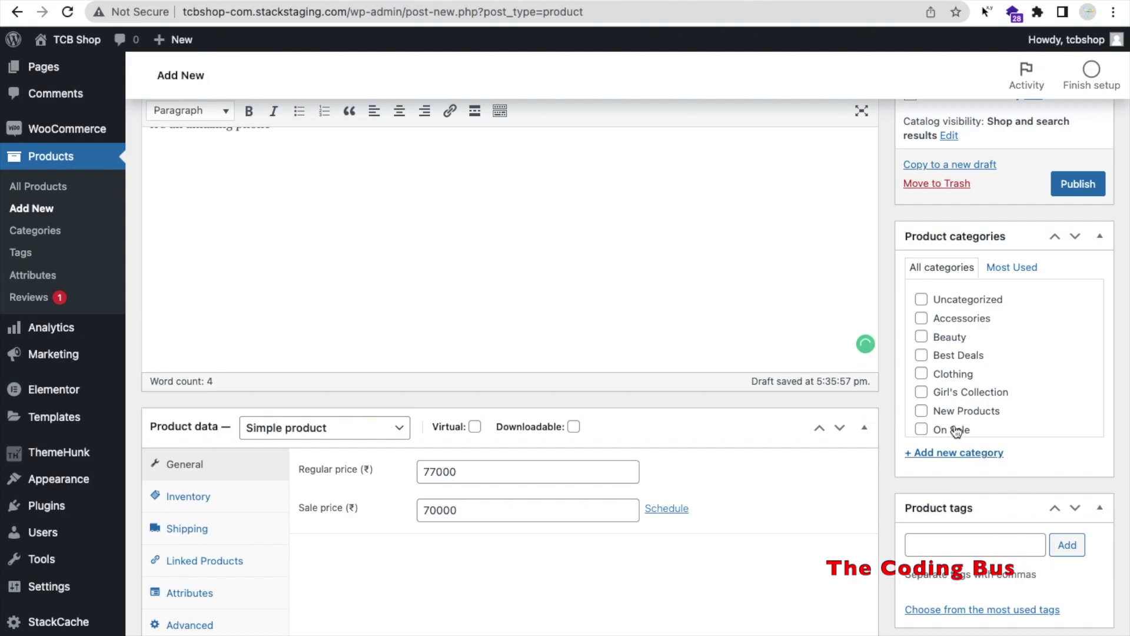
scroll(955, 342, "down", 1)
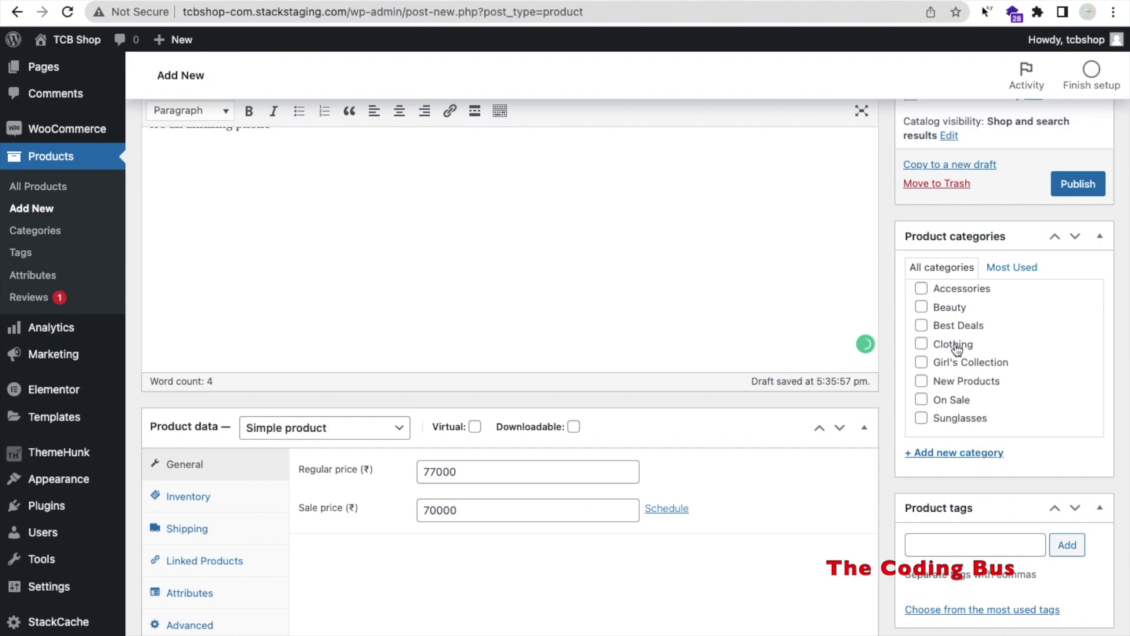
left_click(921, 399)
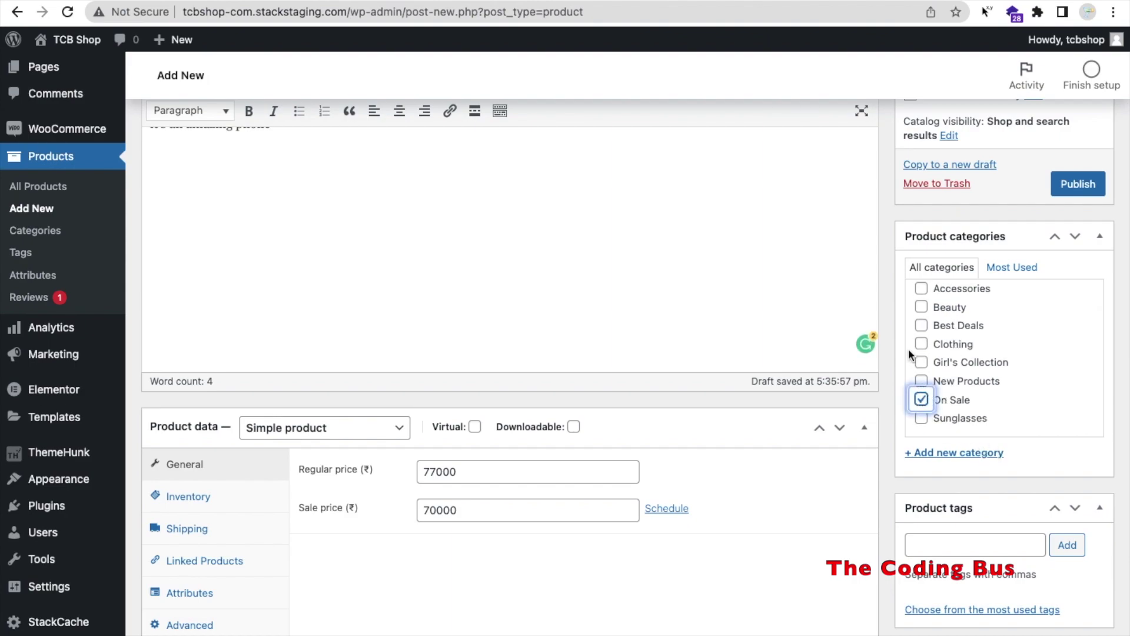
scroll(881, 229, "down", 5)
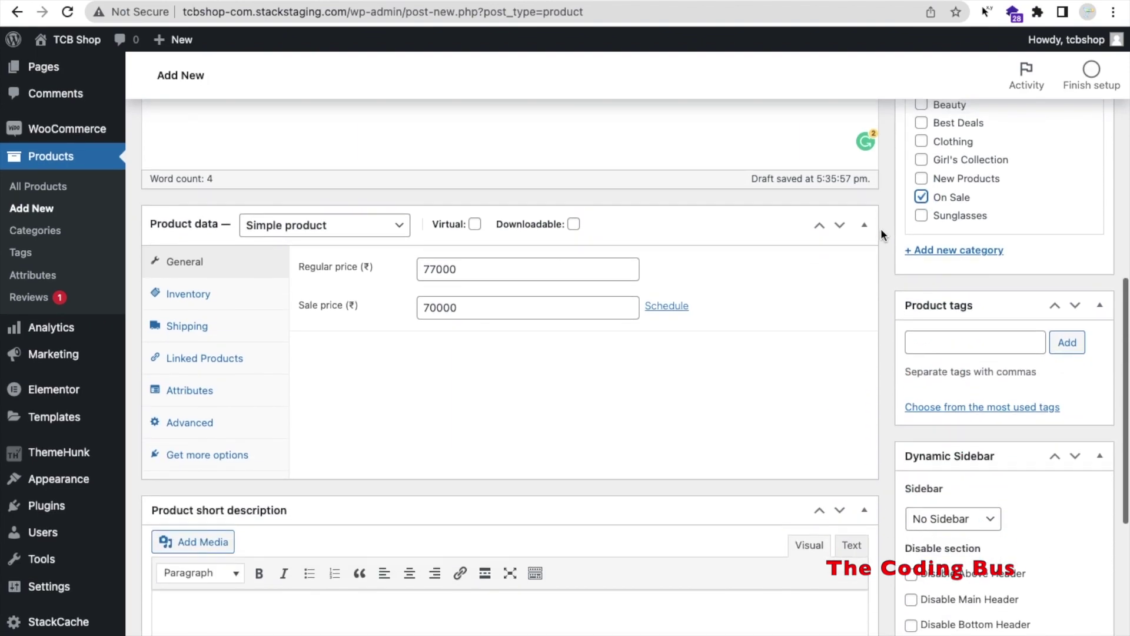
scroll(880, 228, "down", 3)
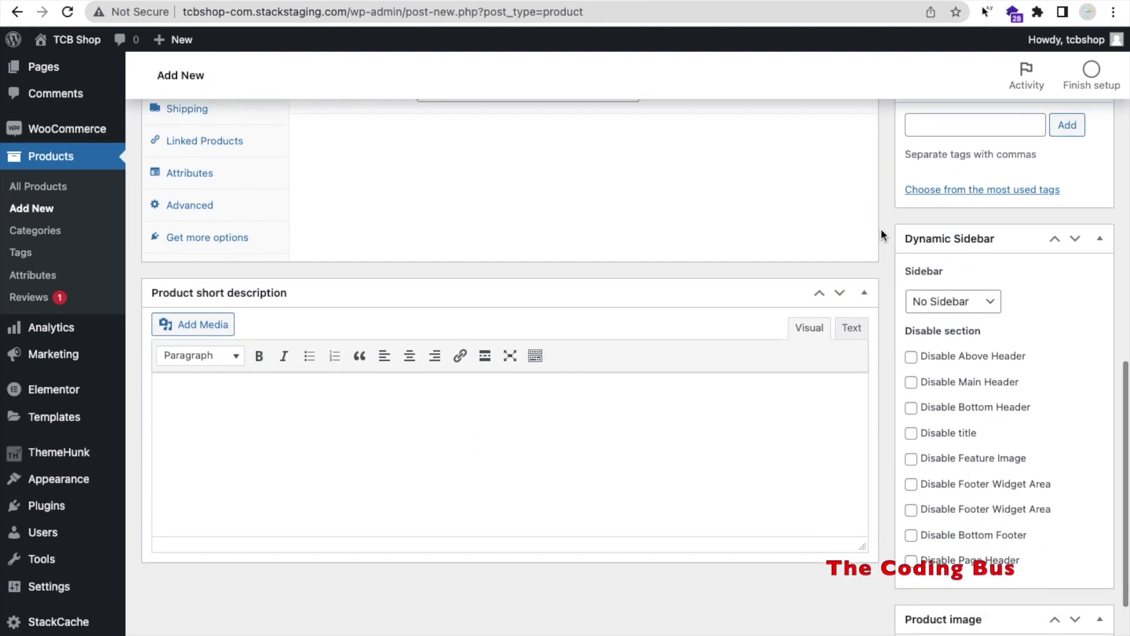
scroll(881, 229, "down", 3)
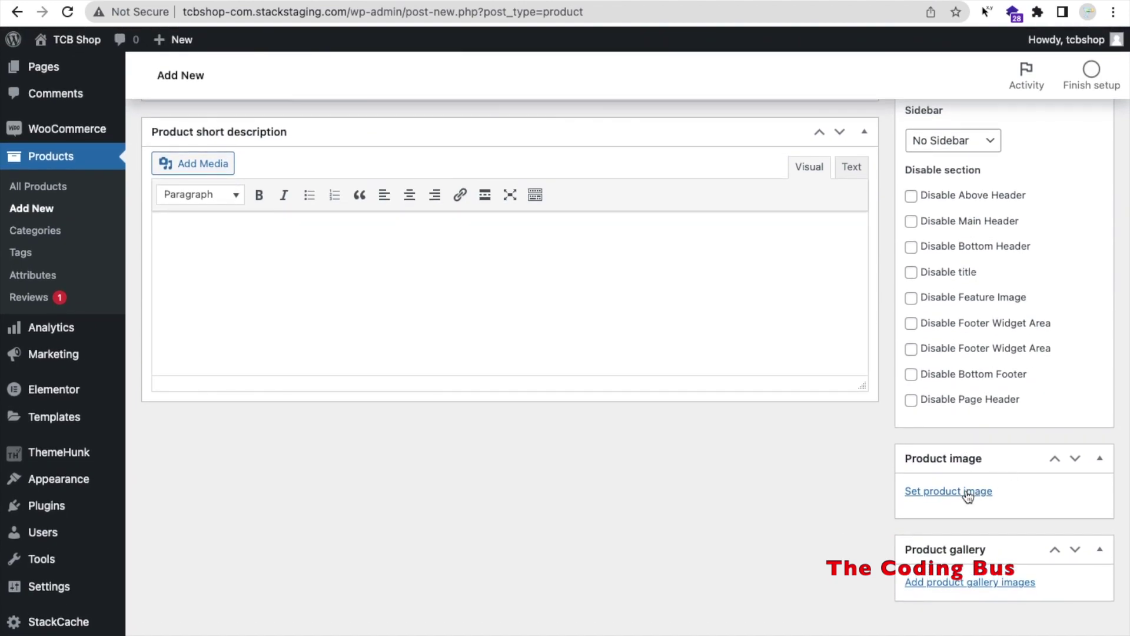
Upload the blue iPhone photo and set it as the product image.
left_click(966, 492)
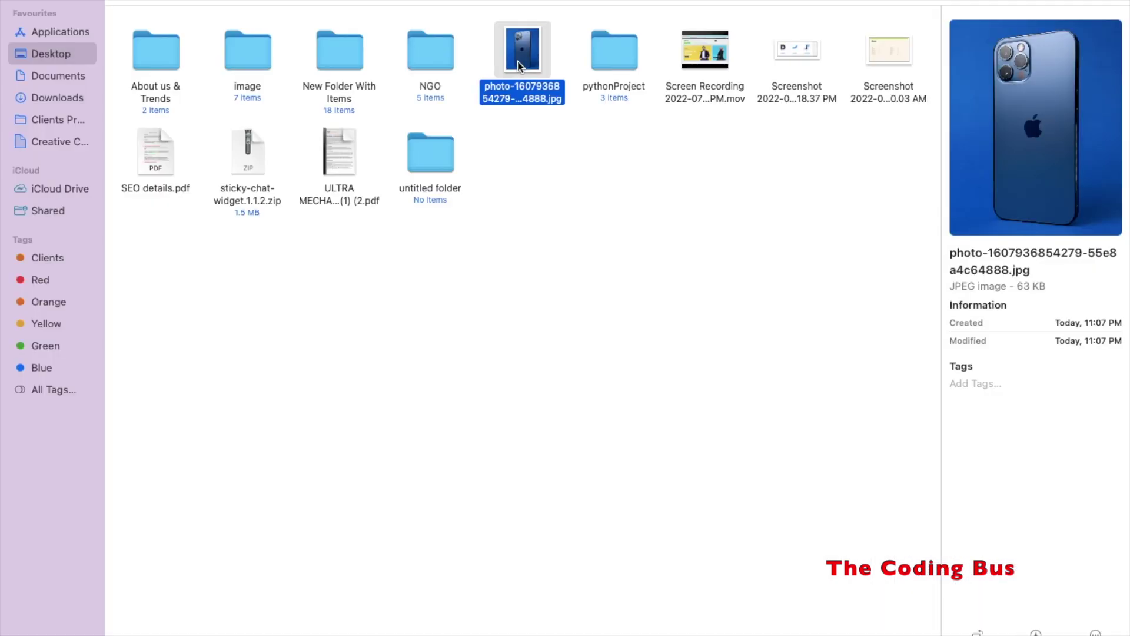
left_click_drag(519, 65, 484, 354)
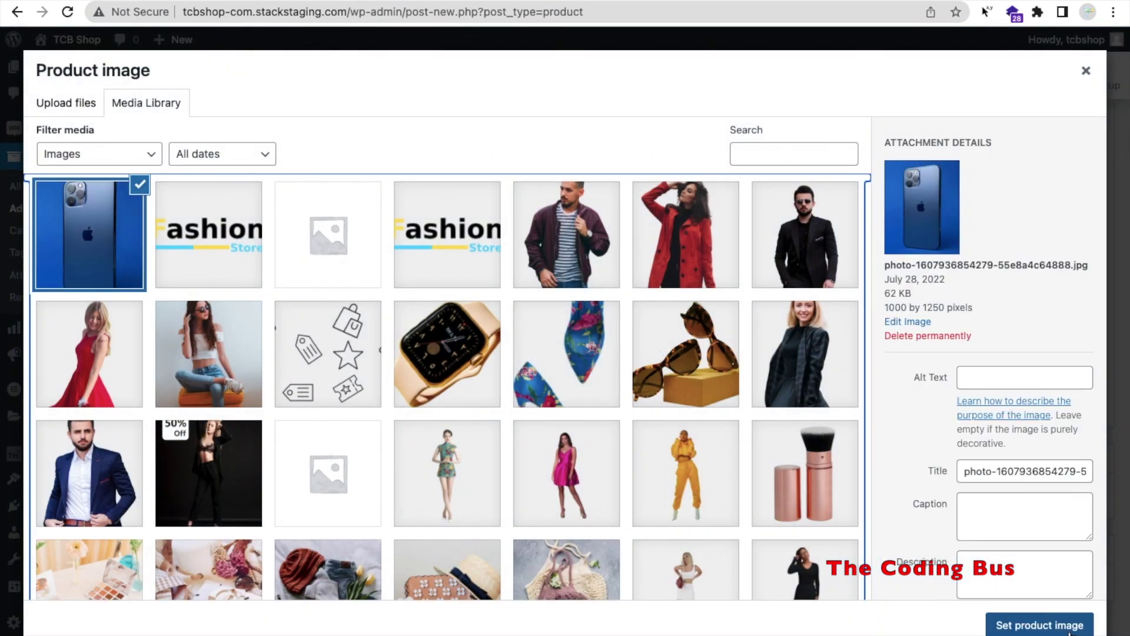
left_click(1060, 629)
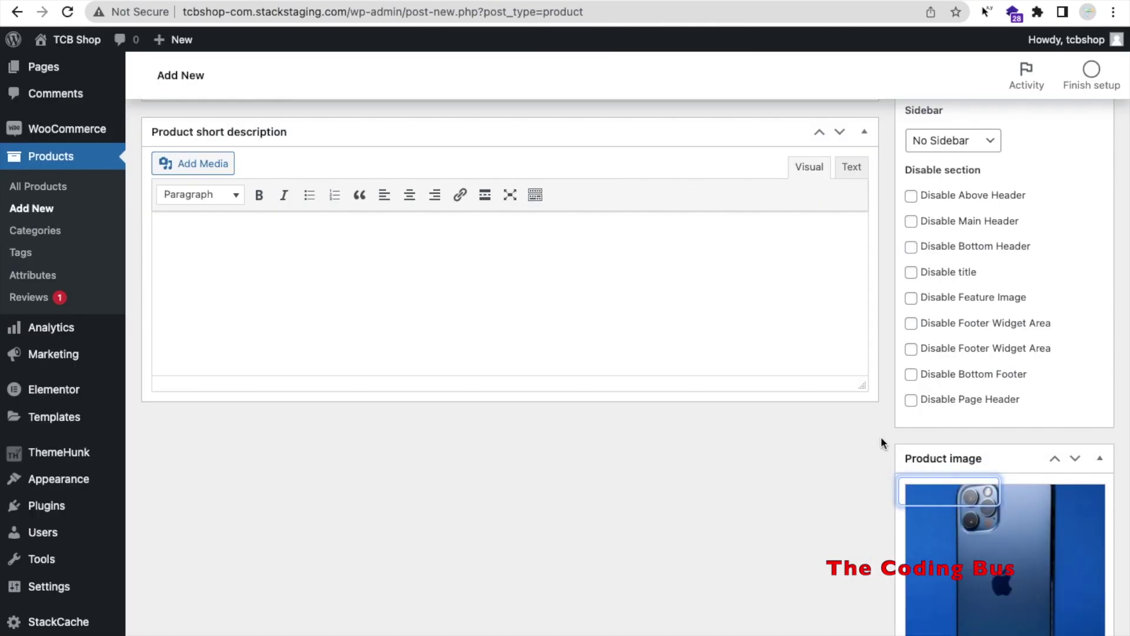
Publish the iphone 12 product.
scroll(881, 437, "up", 10)
scroll(880, 436, "up", 3)
scroll(881, 436, "down", 5)
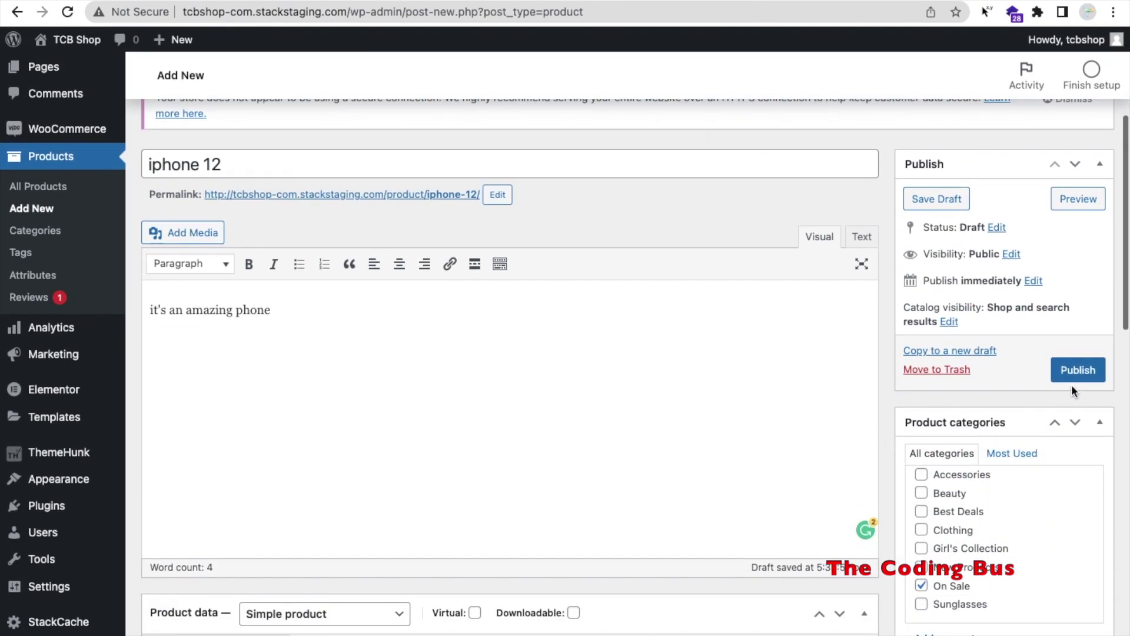
left_click(1085, 375)
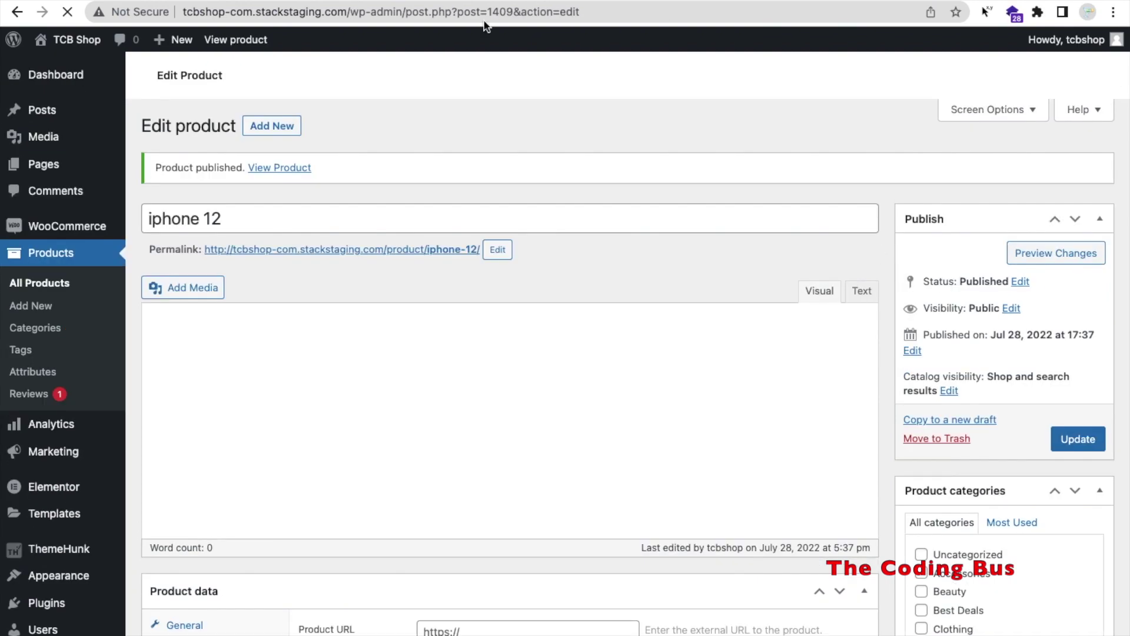
Switch to the TCB Shop browser tab and reload the Fashion Store storefront.
mouse_move(483, 11)
left_click(298, 25)
left_click(329, 48)
key("Return")
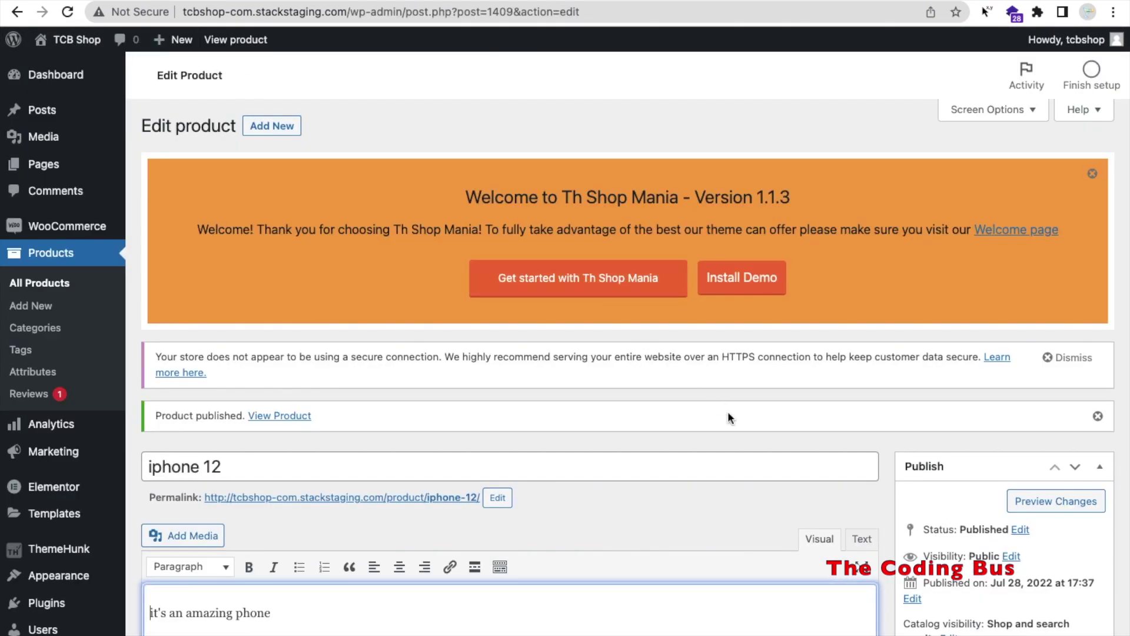
scroll(728, 411, "down", 8)
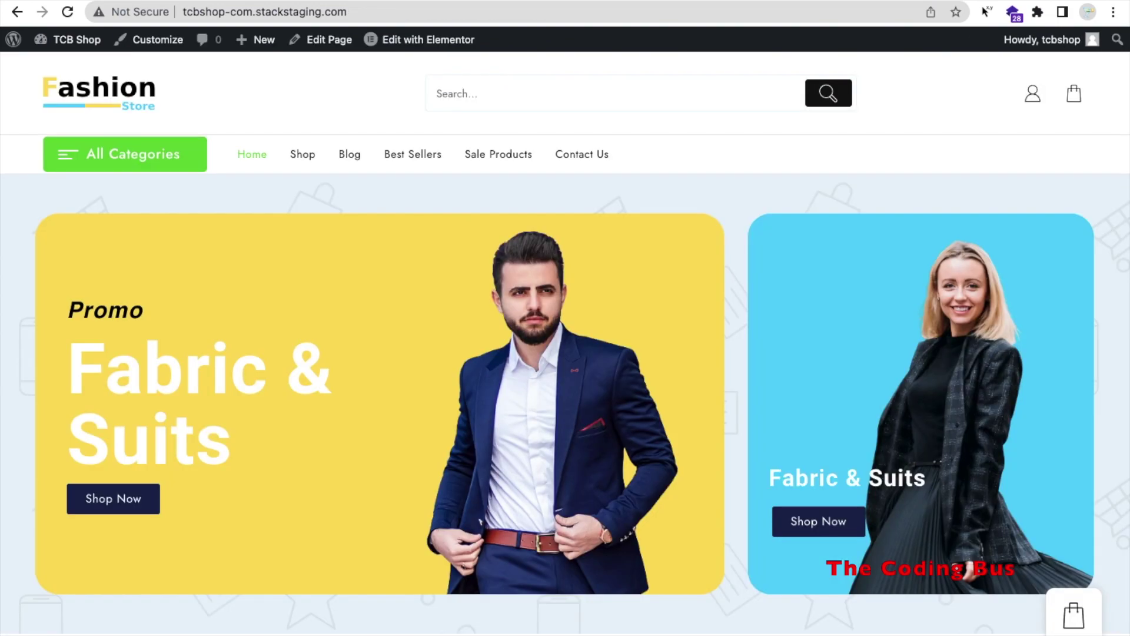
Browse the On Sale category and add the ₹70,000.00 iphone 12 to the cart.
left_click(62, 155)
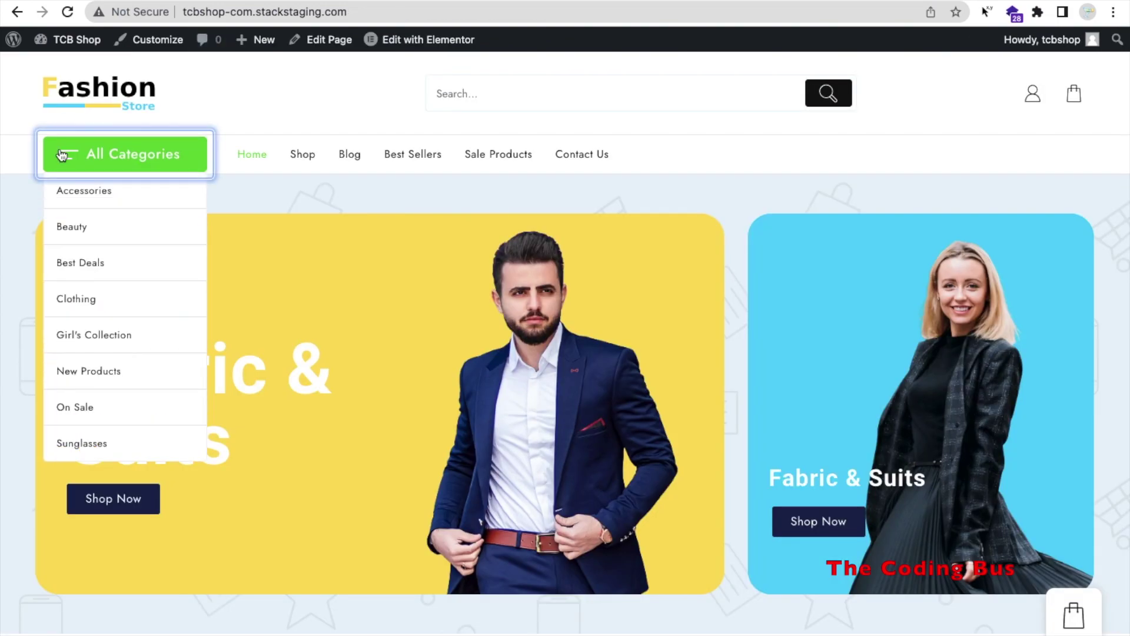
left_click(83, 412)
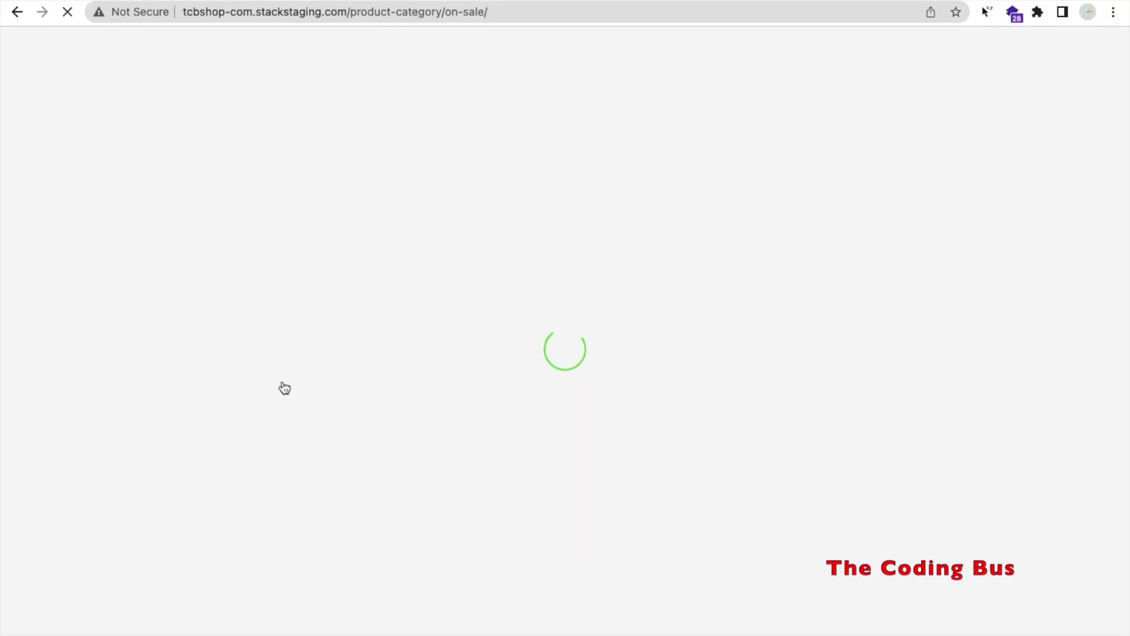
scroll(476, 365, "down", 7)
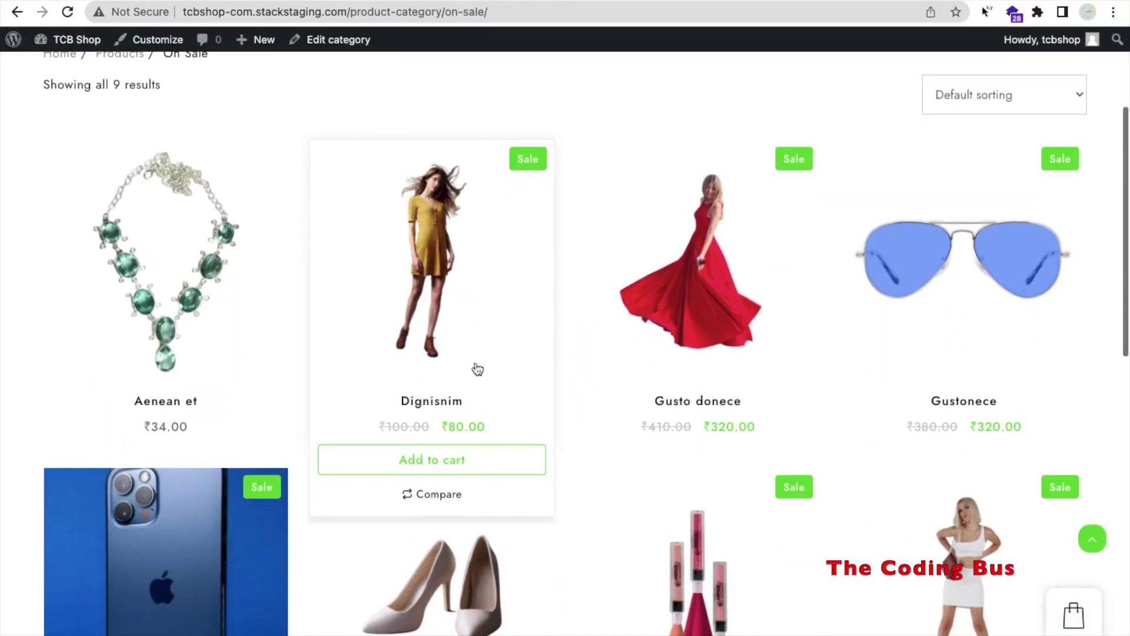
scroll(476, 368, "down", 1)
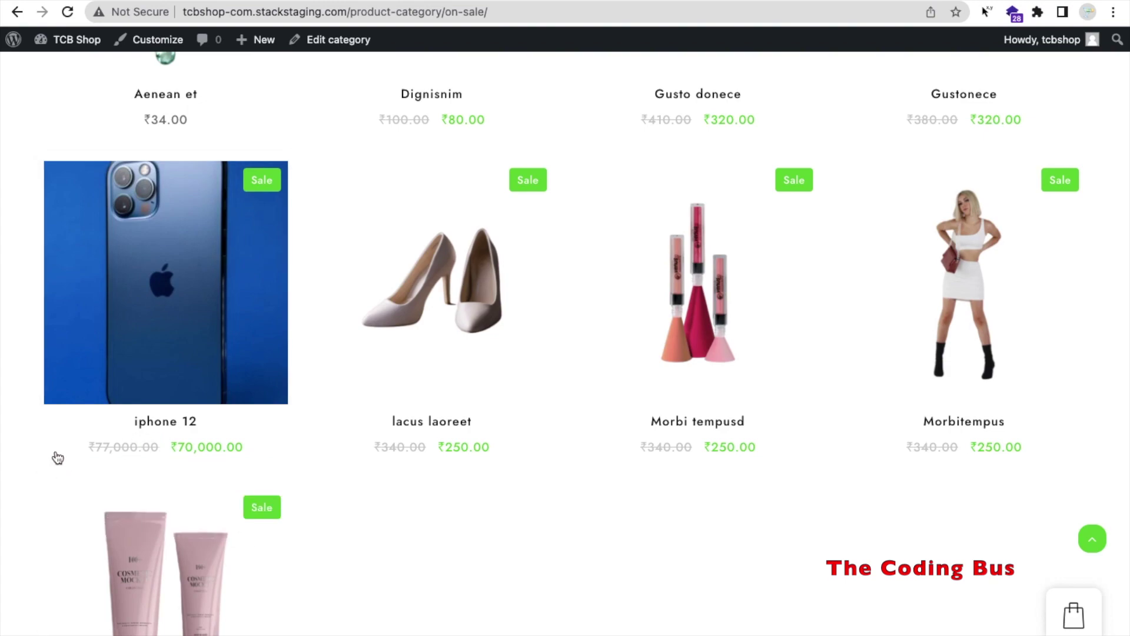
mouse_move(131, 348)
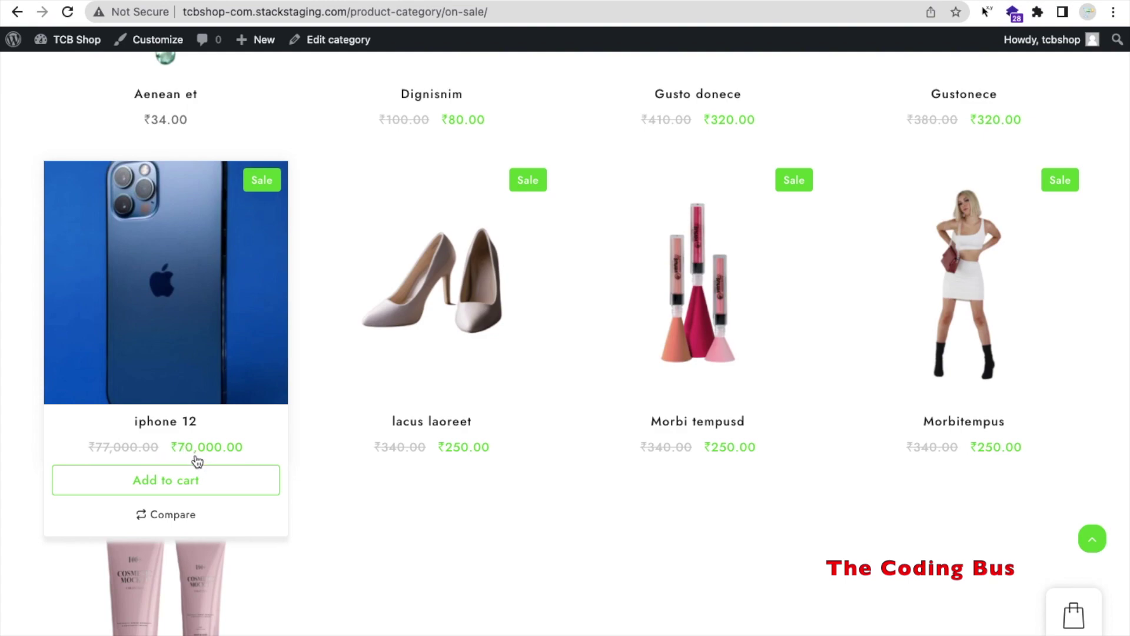
left_click(202, 492)
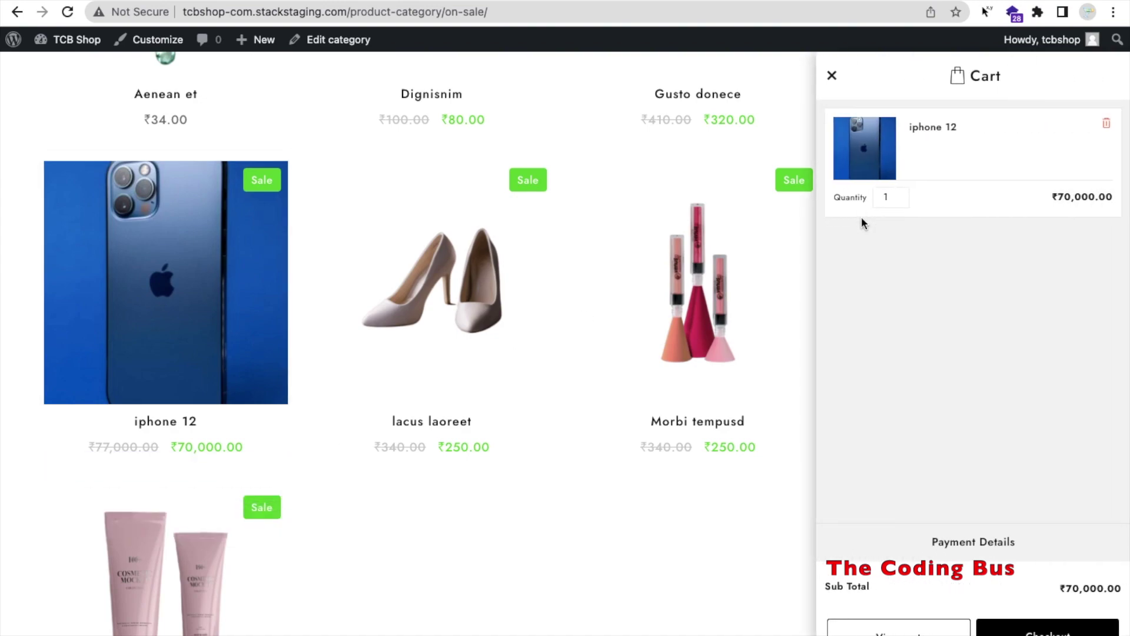
Check out and place a cash-on-delivery order for one iphone 12 at ₹70,000.00.
left_click(1048, 628)
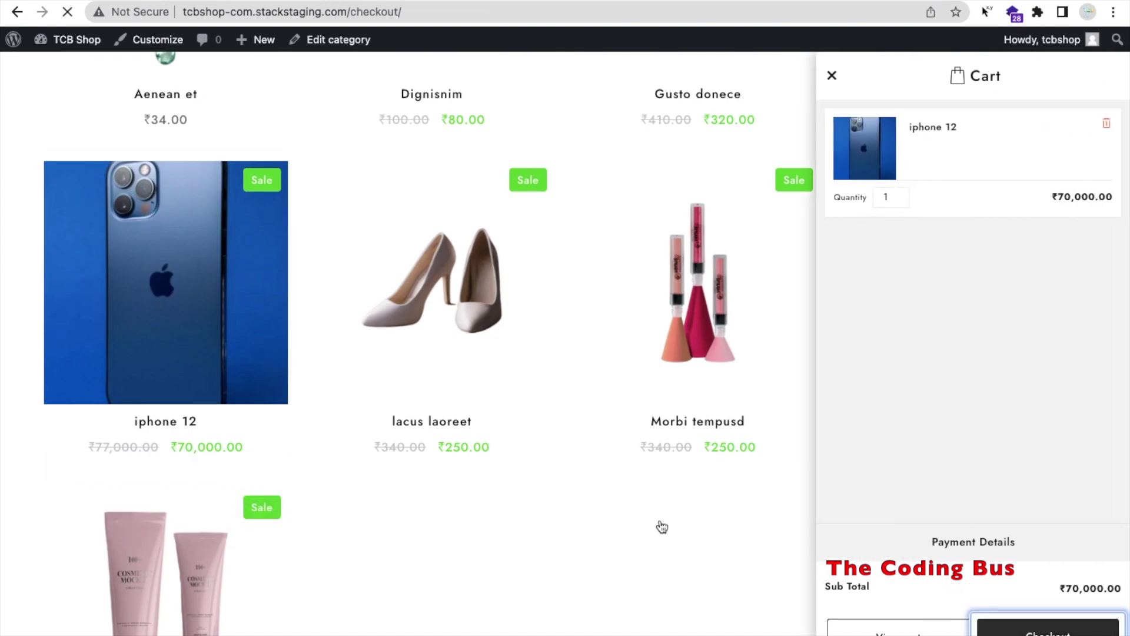
scroll(606, 522, "down", 5)
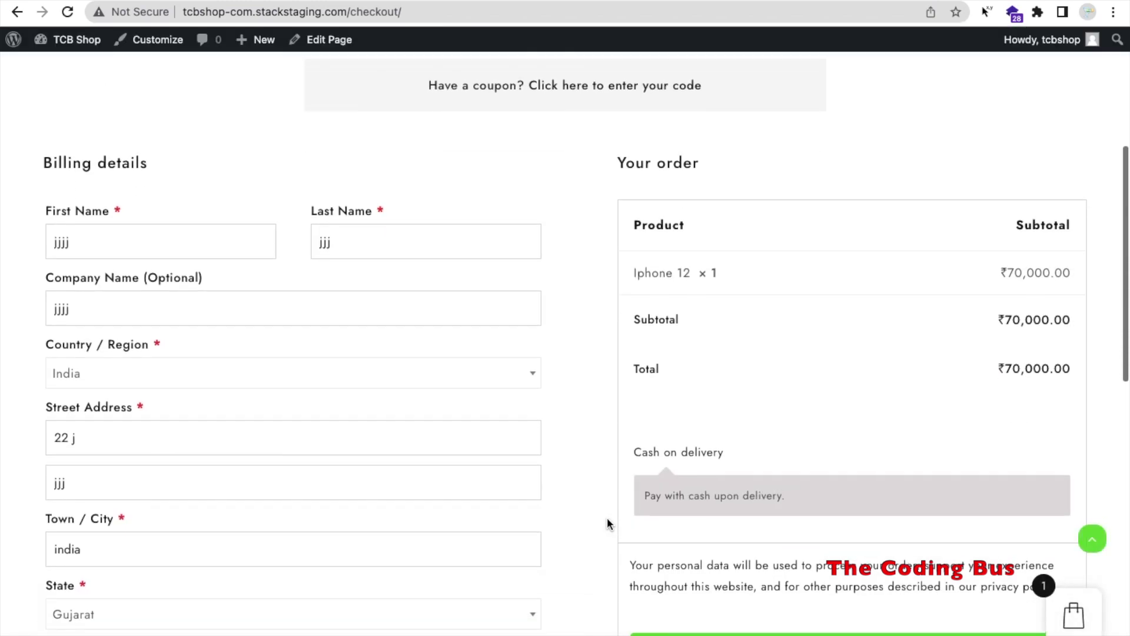
scroll(607, 522, "down", 4)
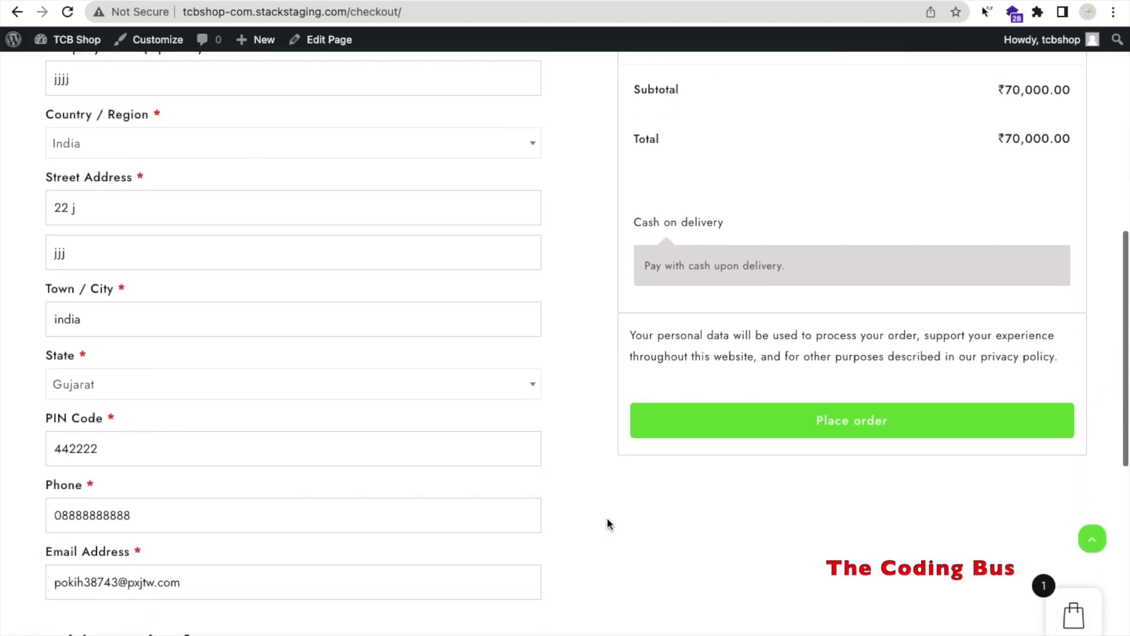
left_click(841, 418)
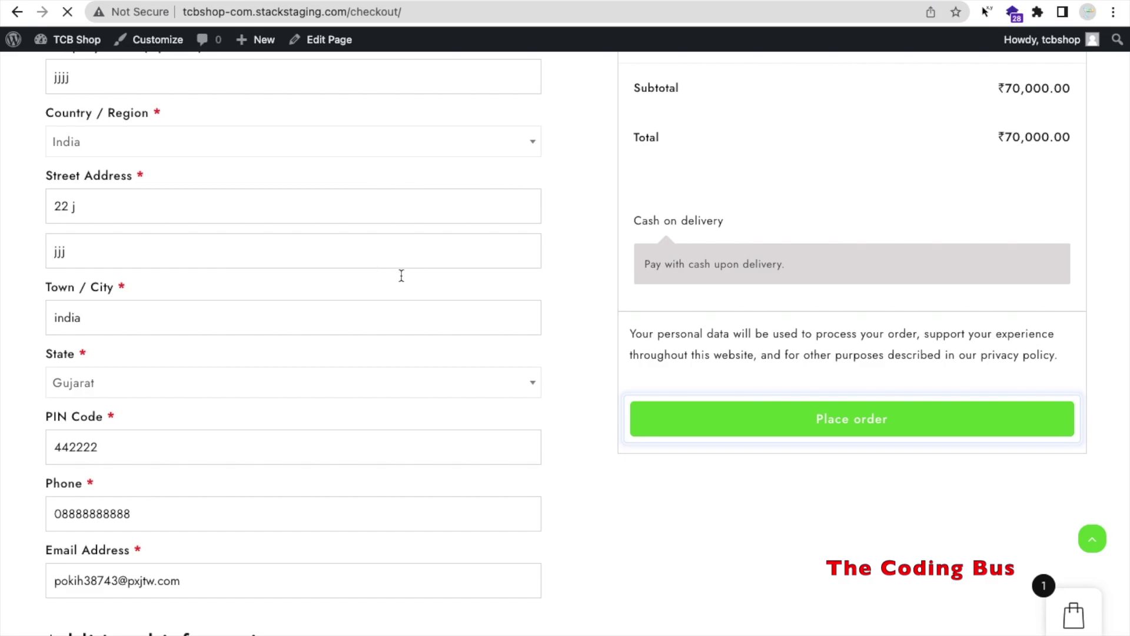
scroll(464, 360, "down", 3)
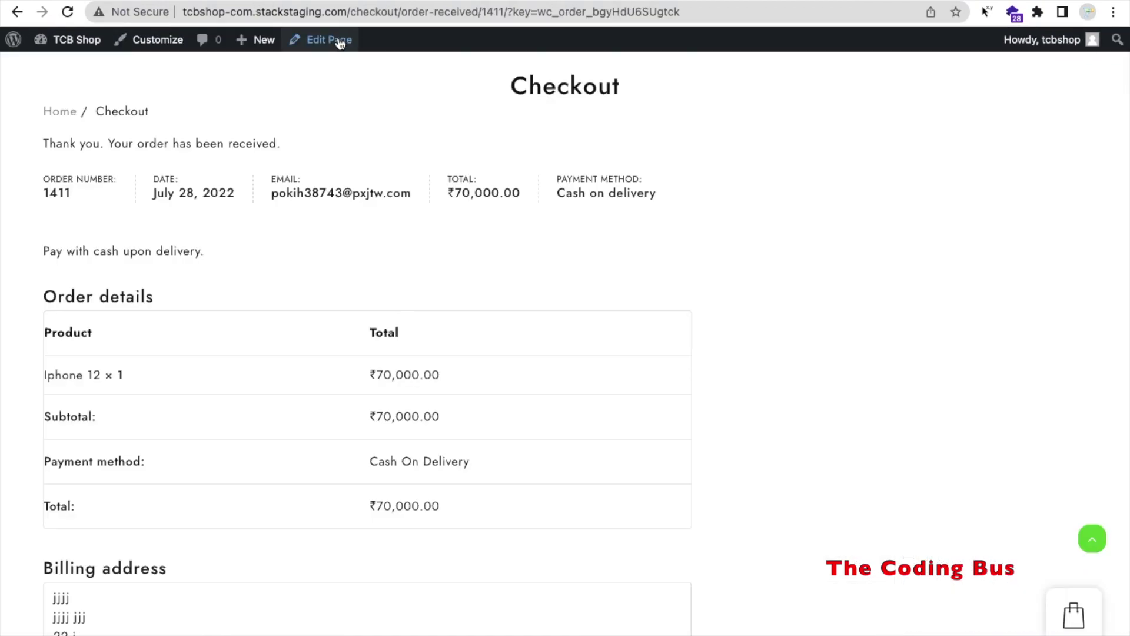
Return to the home page via the Fashion Store header logo.
scroll(198, 63, "up", 3)
left_click(92, 84)
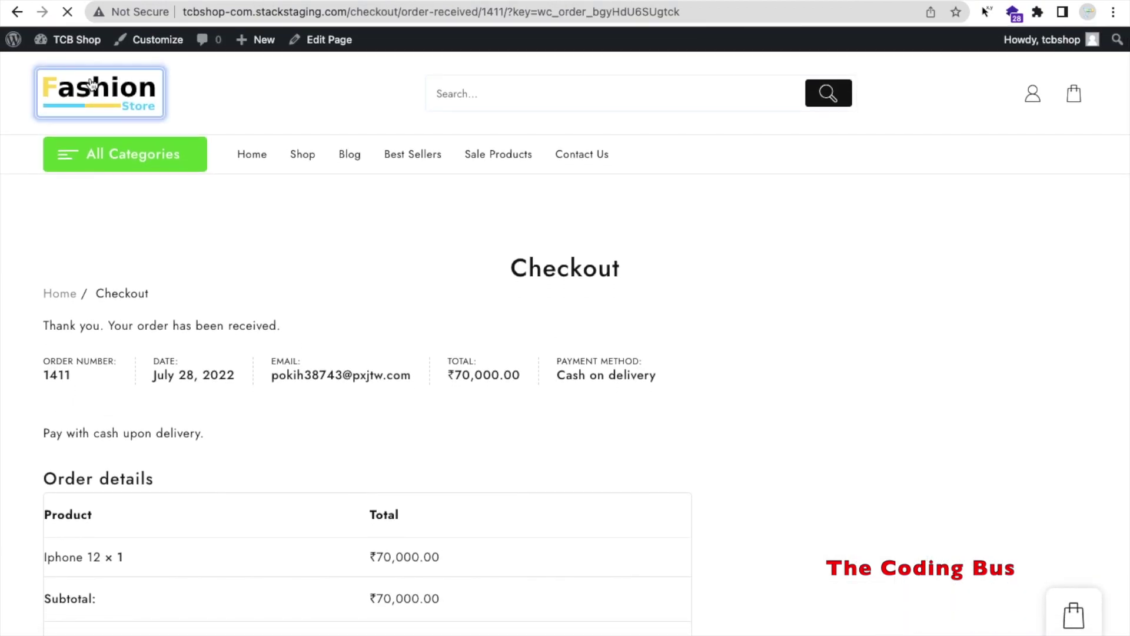